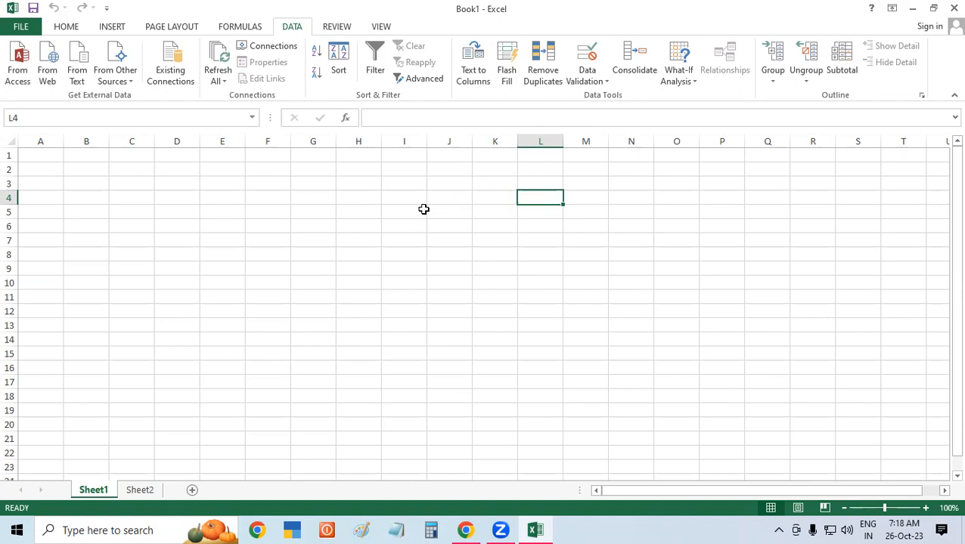
Launch Word from the Run box with winword and create a blank document.
left_click(173, 210)
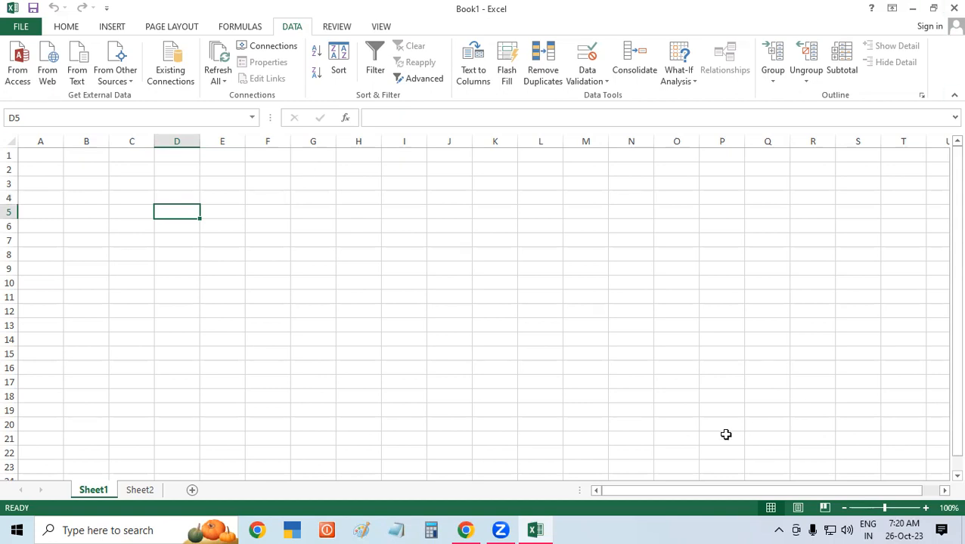
left_click(688, 526)
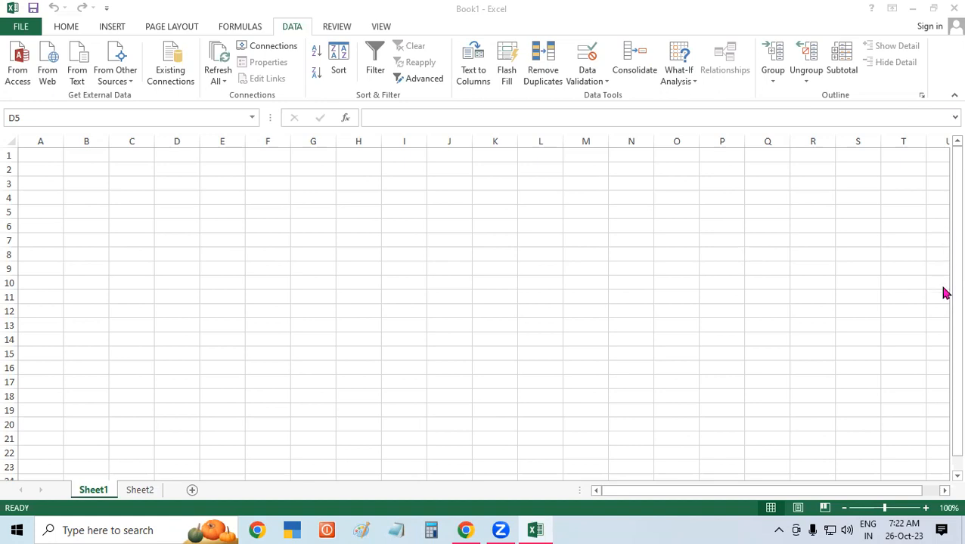
key("super+r")
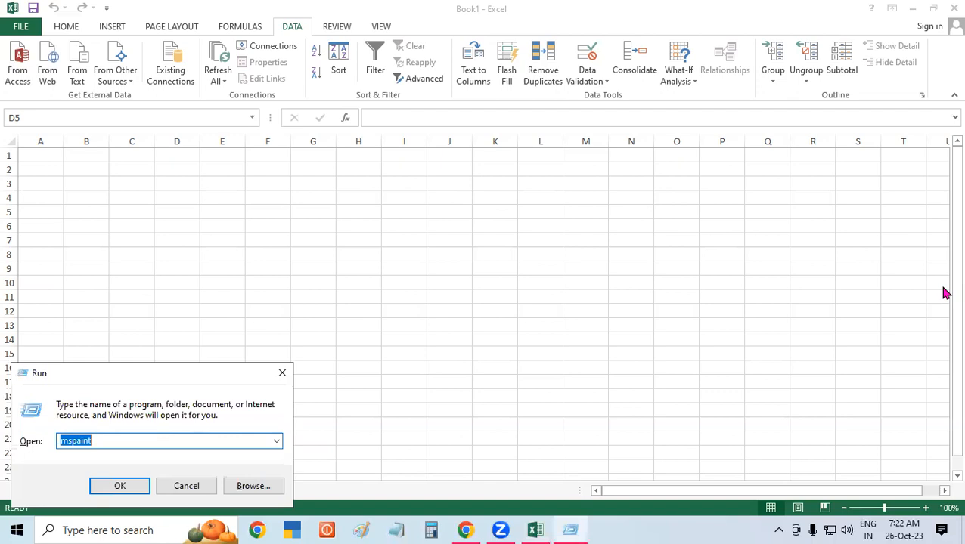
left_click_drag(90, 372, 172, 116)
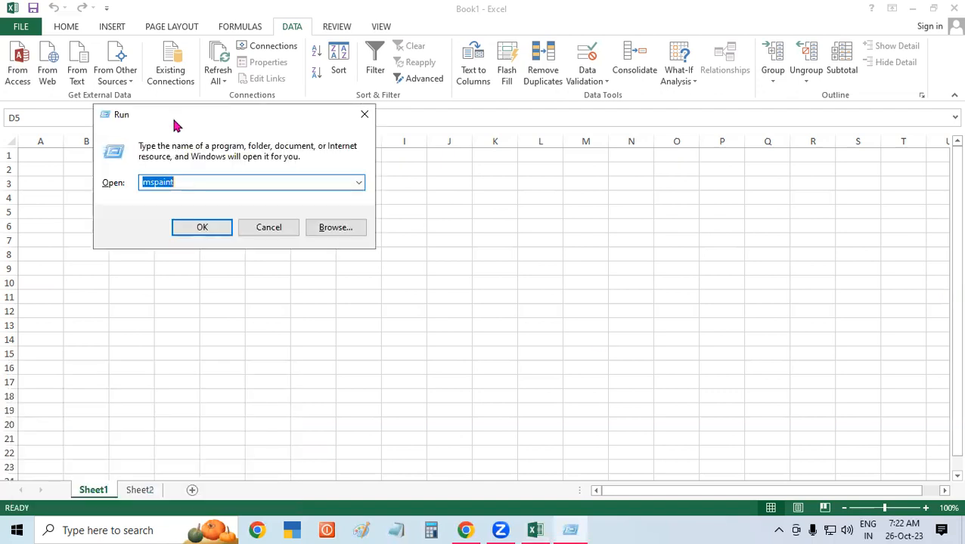
type("win")
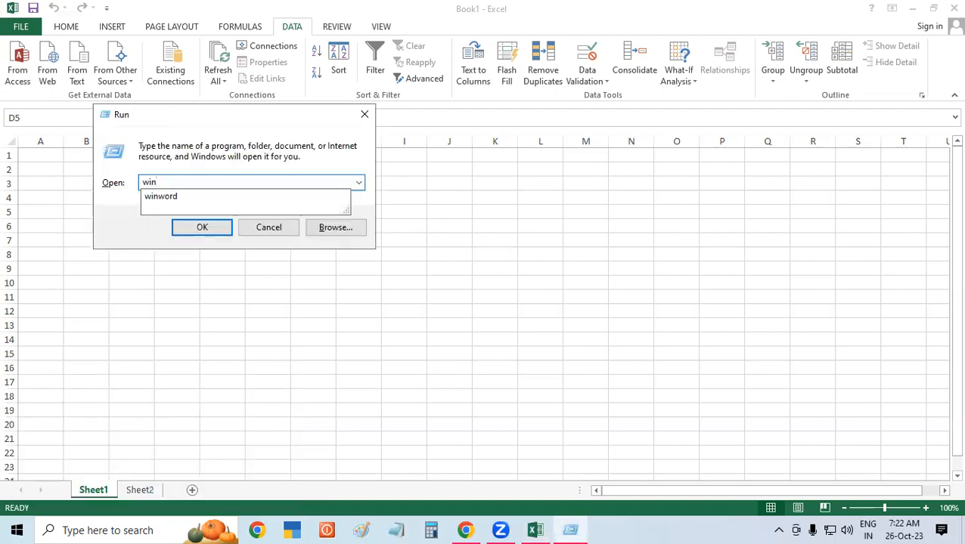
key("Down")
key("Return")
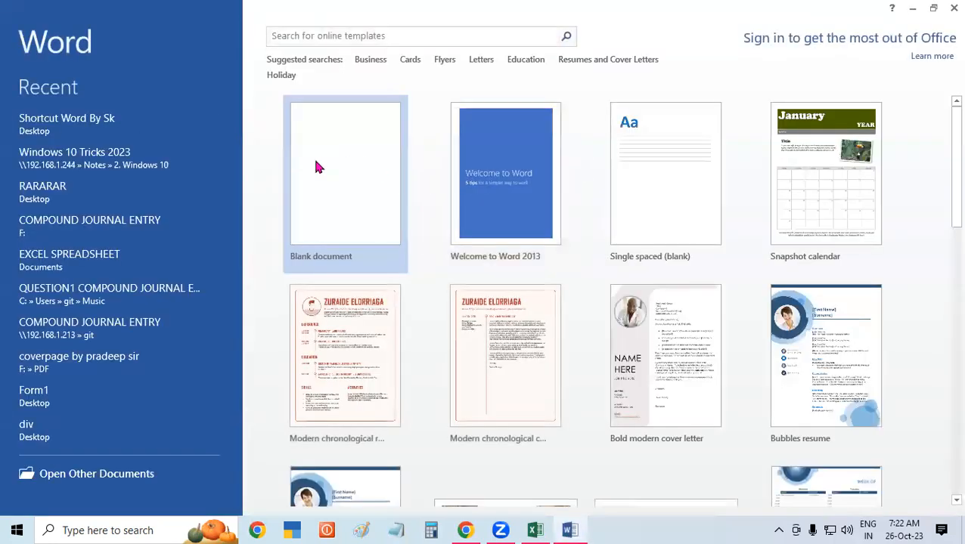
left_click(316, 160)
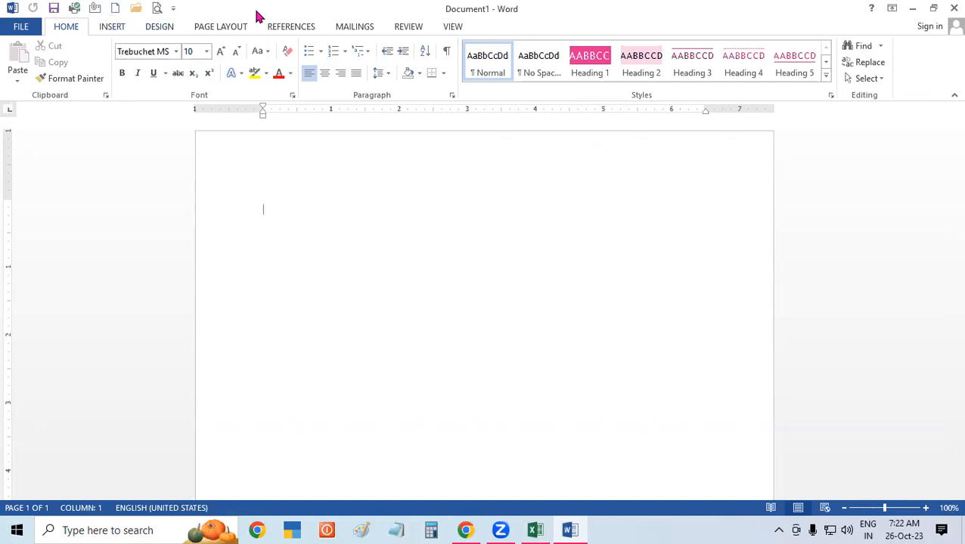
Start a new recipient list via Mailings > Select Recipients > Type a New List, then open Customize Columns.
left_click(349, 28)
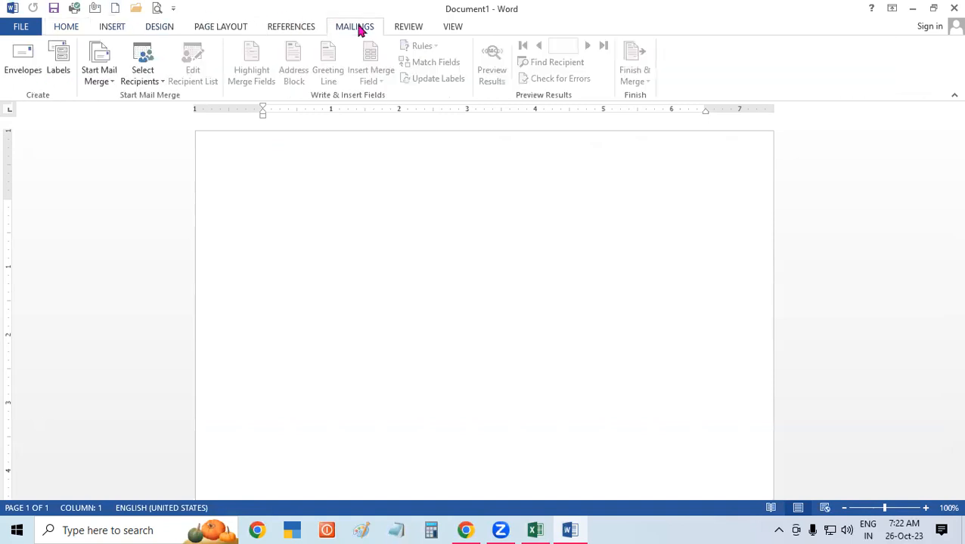
left_click(151, 83)
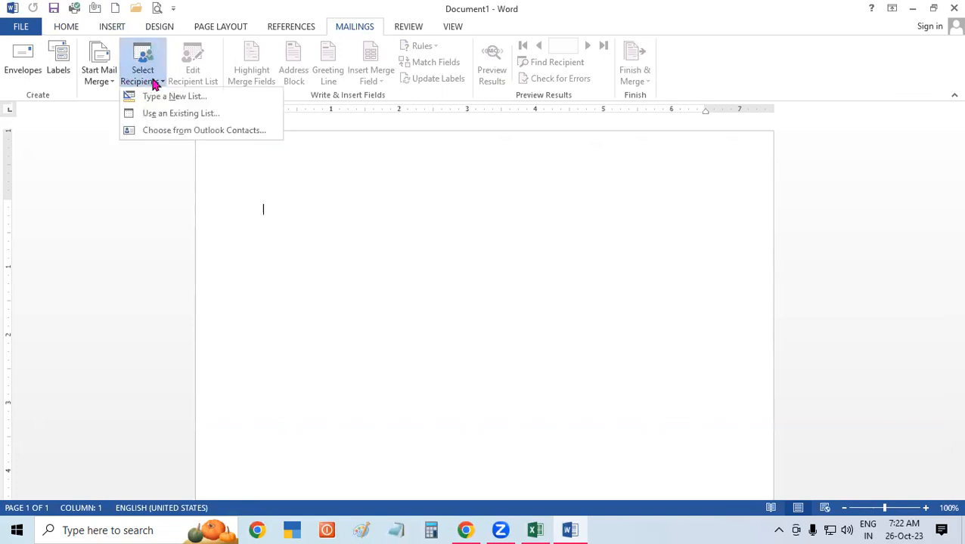
left_click(203, 101)
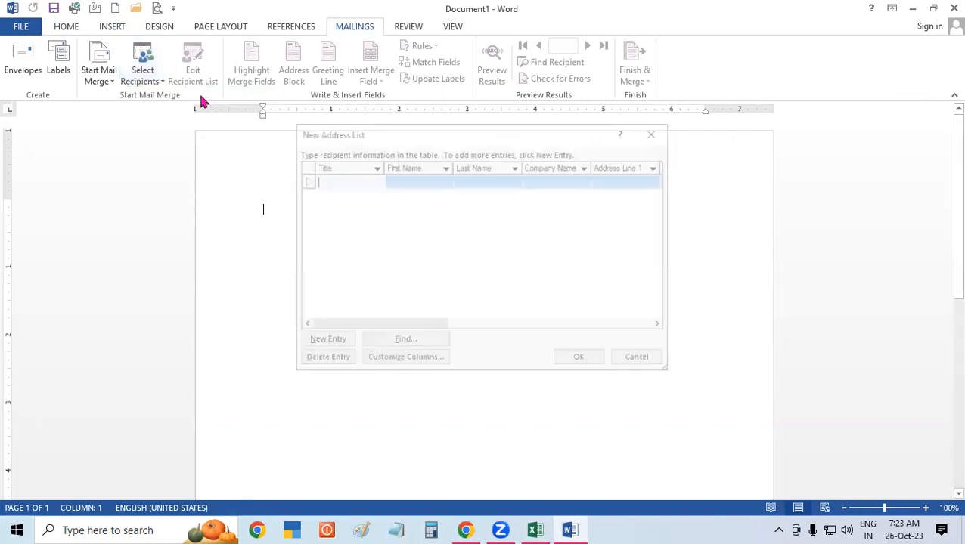
left_click_drag(389, 140, 255, 110)
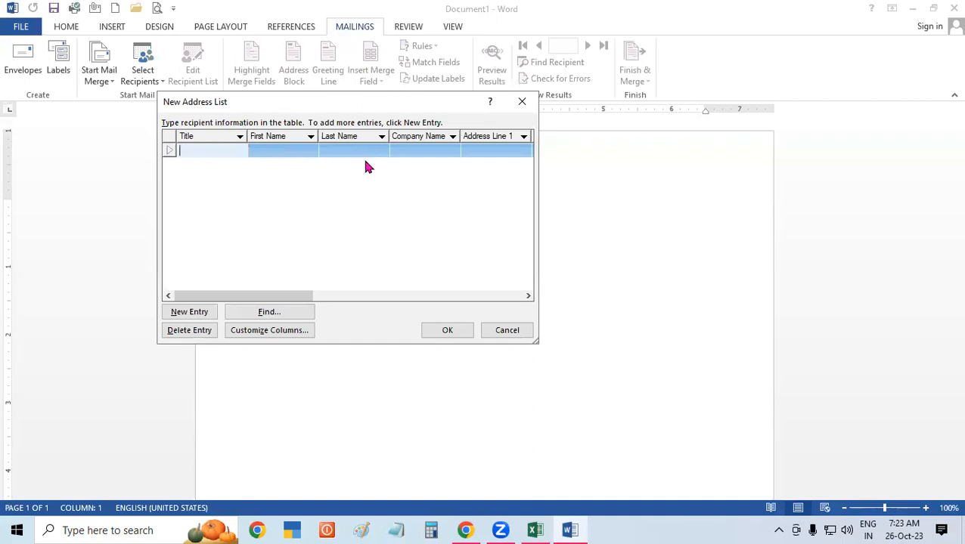
left_click(285, 335)
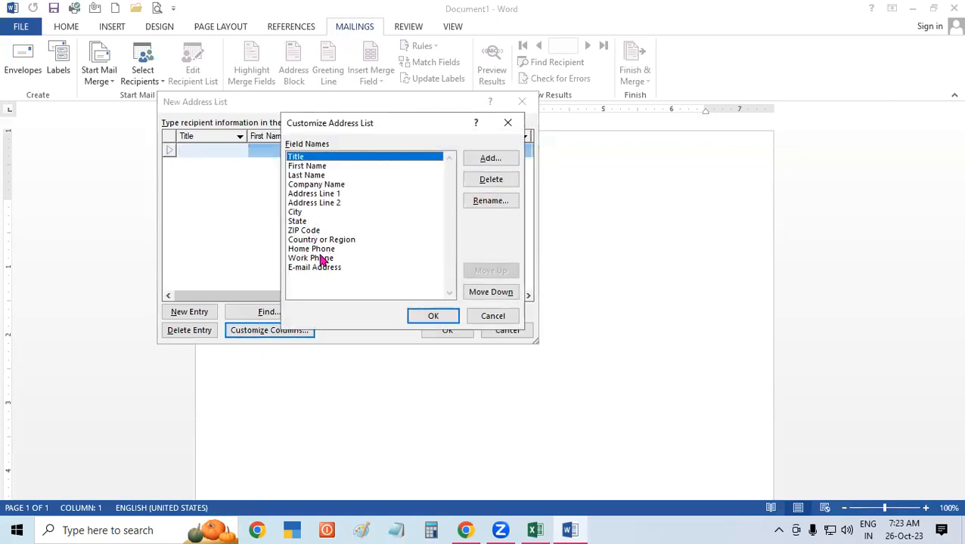
Delete the Address Line 2 field from the recipient list.
left_click(334, 203)
left_click(496, 182)
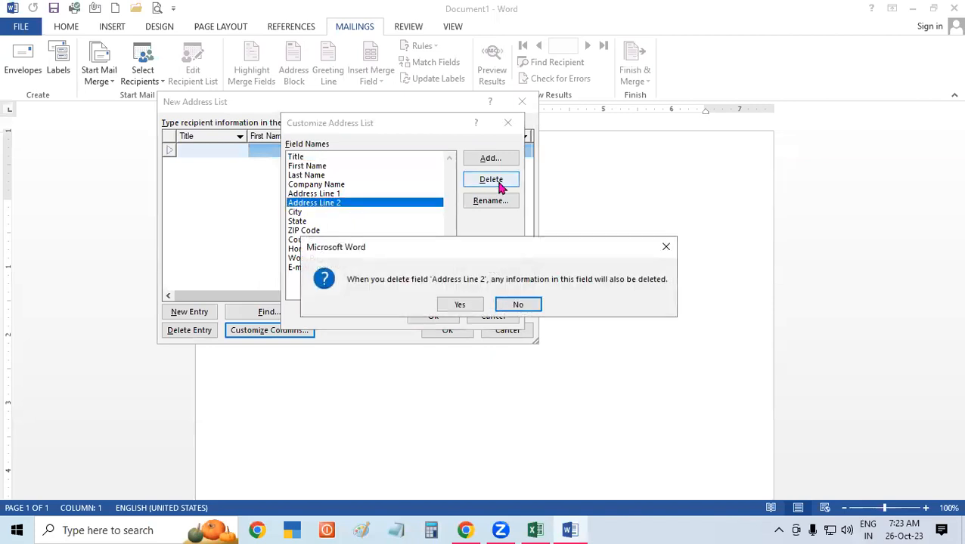
left_click(462, 306)
left_click(315, 205)
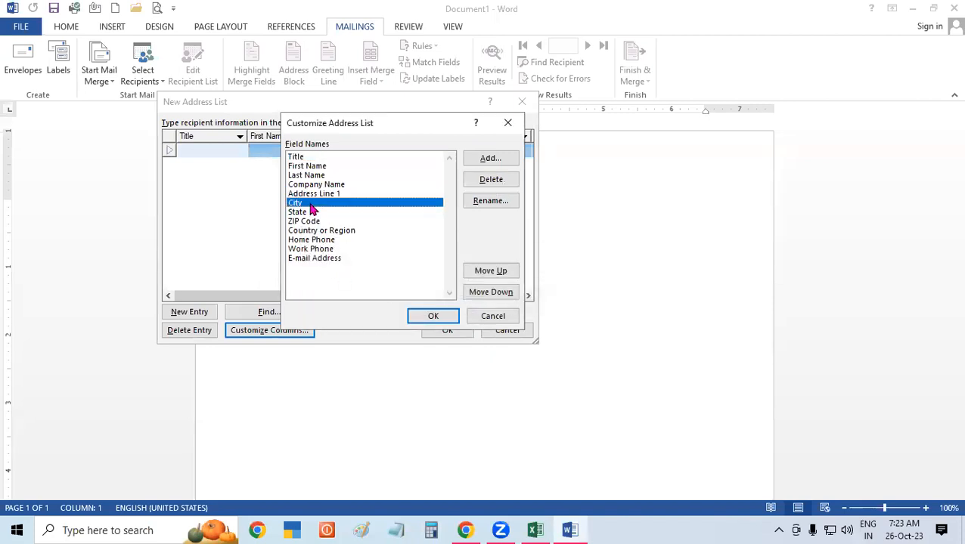
left_click(308, 214)
left_click(316, 221)
Delete the Home Phone field and close the Customize Address List dialog.
left_click(333, 239)
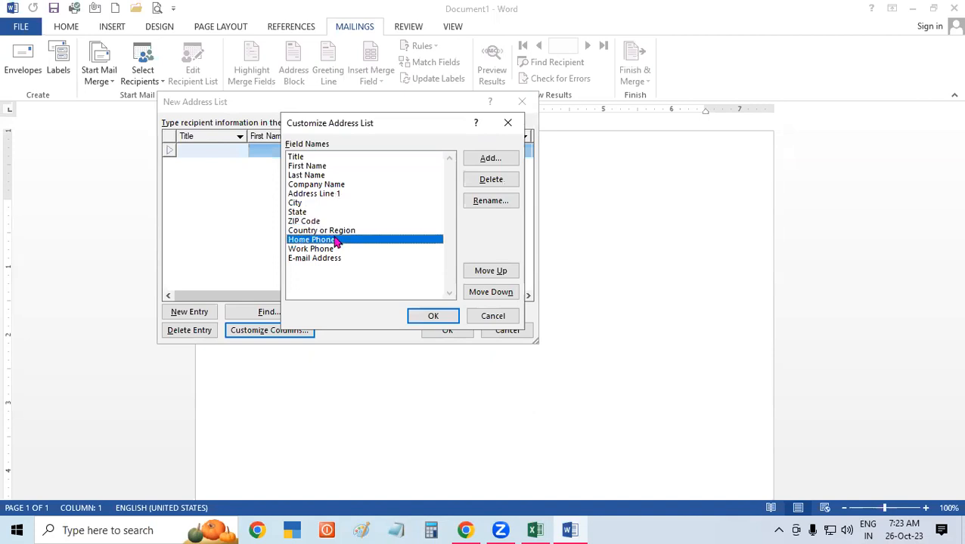
left_click(324, 258)
left_click(322, 249)
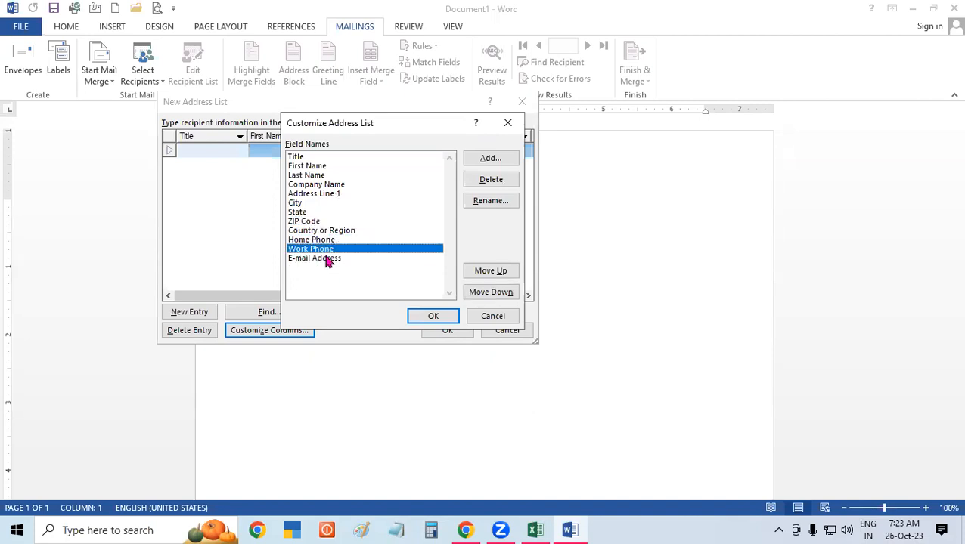
left_click(336, 239)
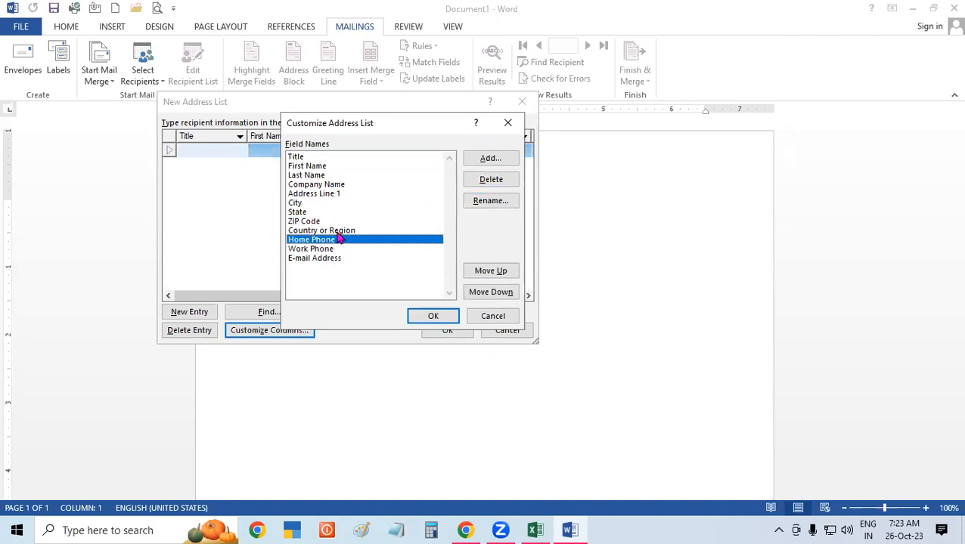
left_click(490, 180)
left_click(457, 304)
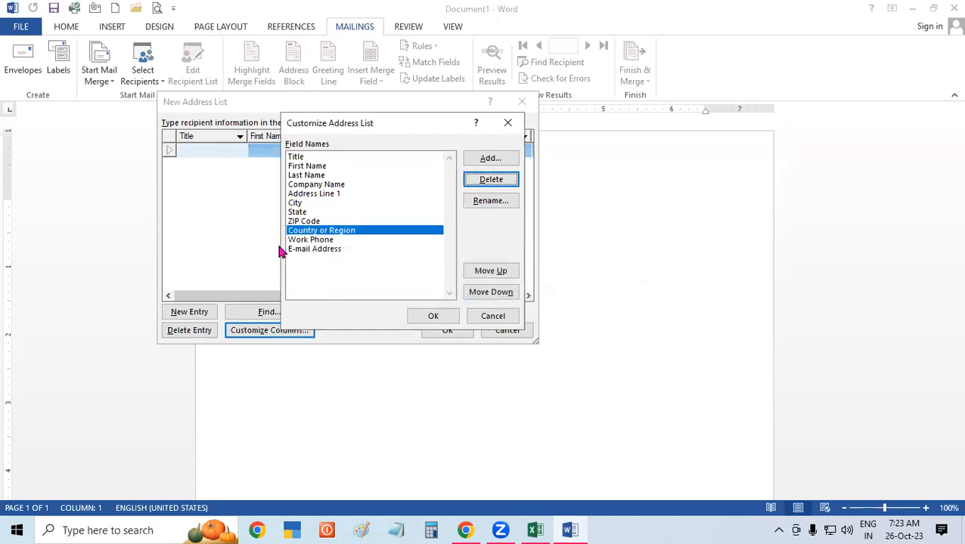
left_click(335, 250)
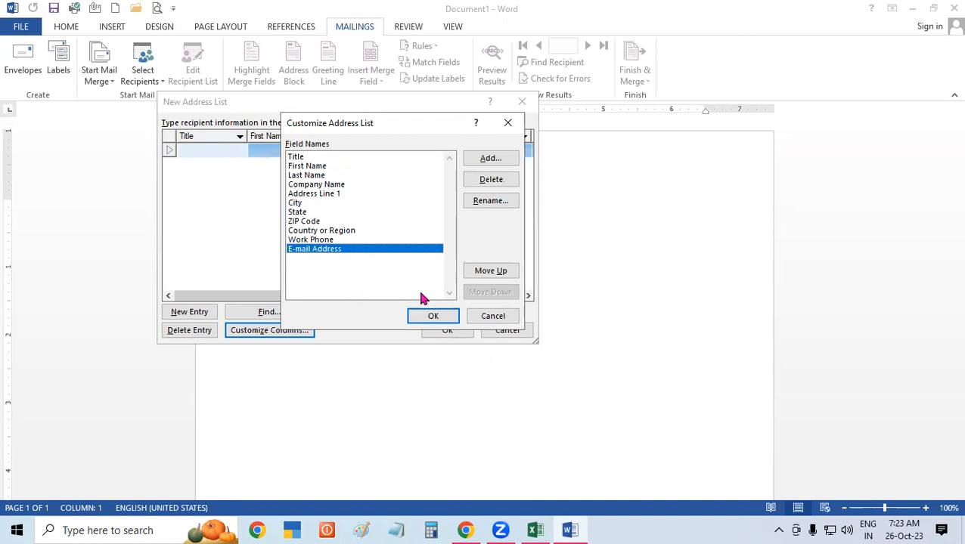
left_click(433, 316)
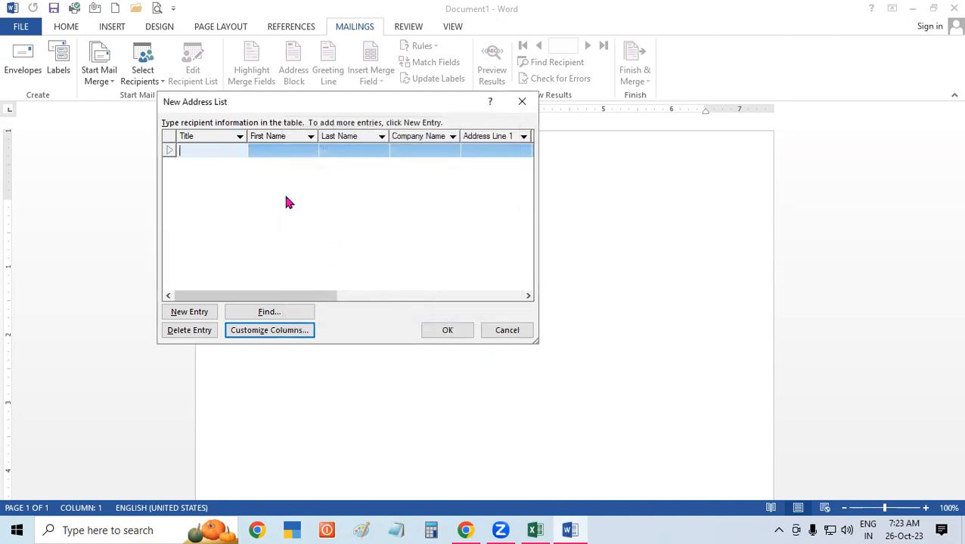
Enter the first recipient's title Mr, first and last name, and company GIT.
type("MR")
key("BackSpace")
type("r")
key("Tab")
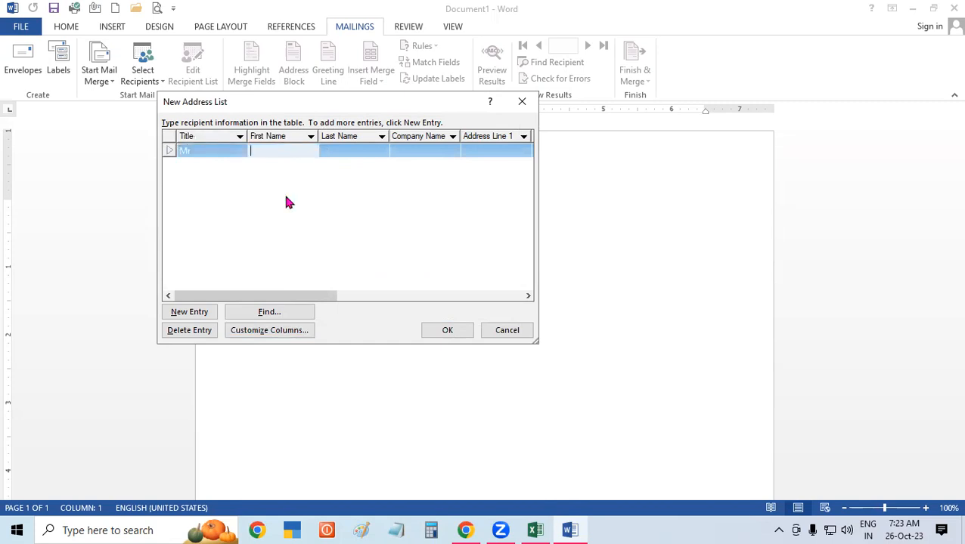
key("Tab")
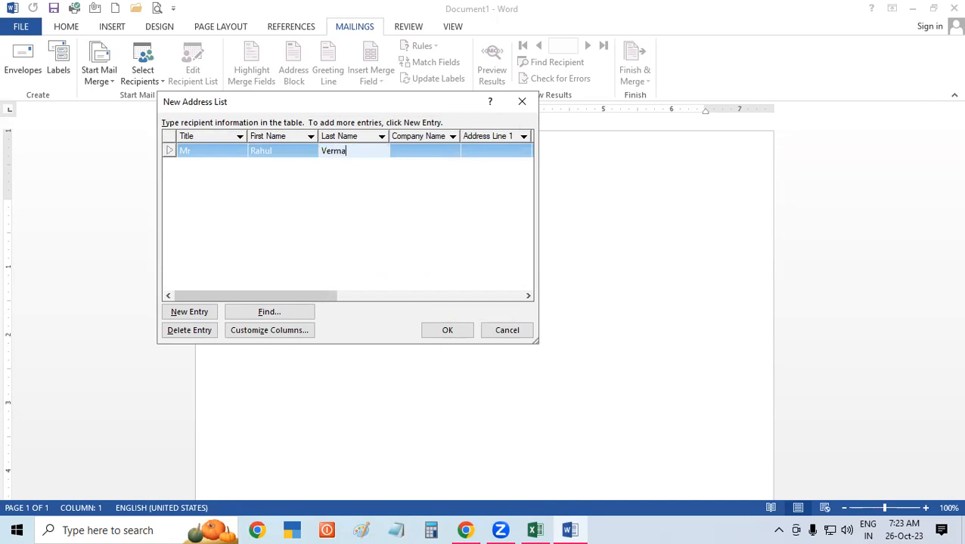
key("Tab")
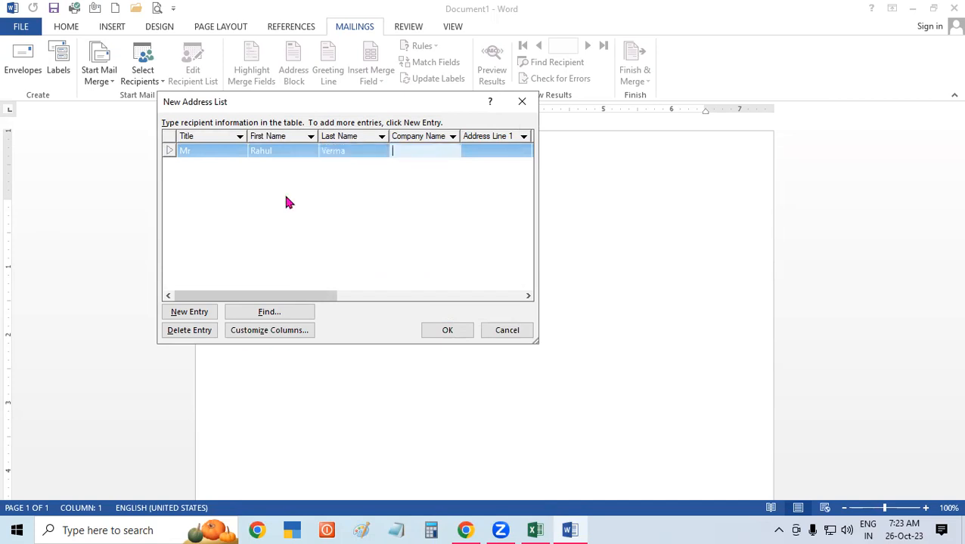
type("GIT")
key("Tab")
Fill in the first recipient's address, state UP, country India and work phone number.
type("Padrauna")
key("Tab")
type("Padrauna")
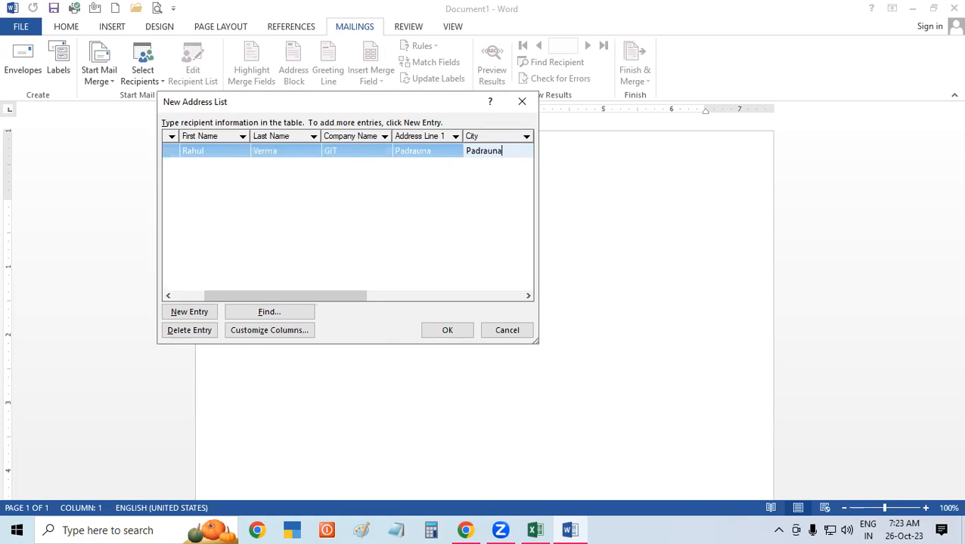
key("Tab")
type("UP")
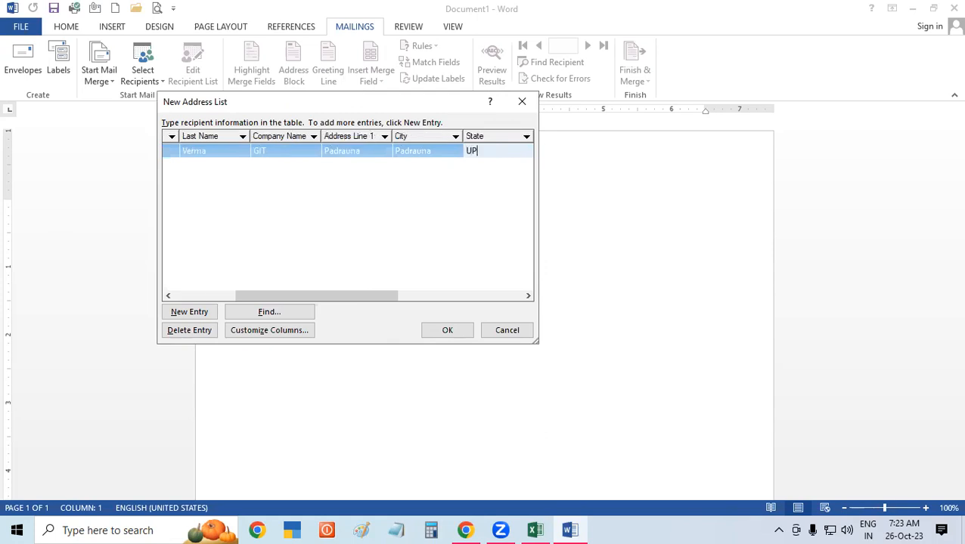
key("Tab")
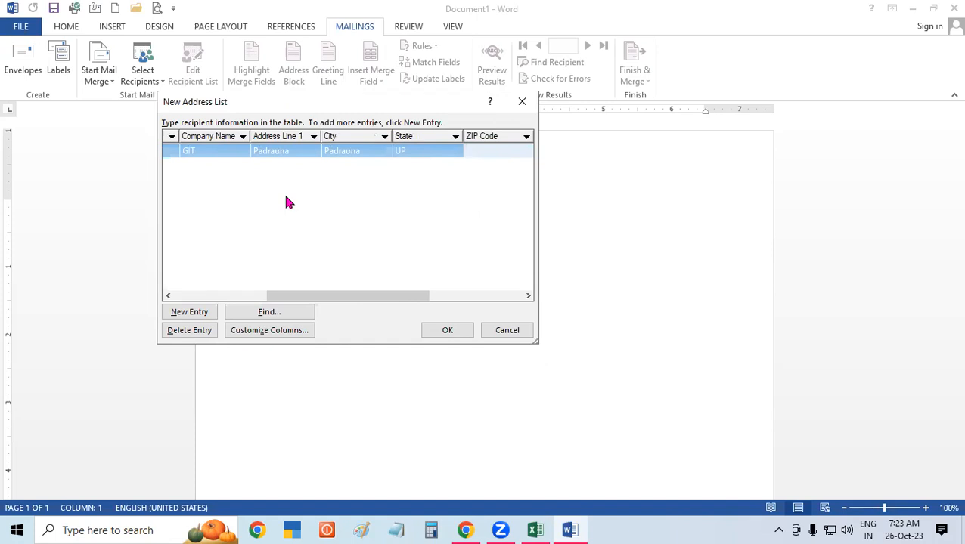
key("Tab")
type("INdi")
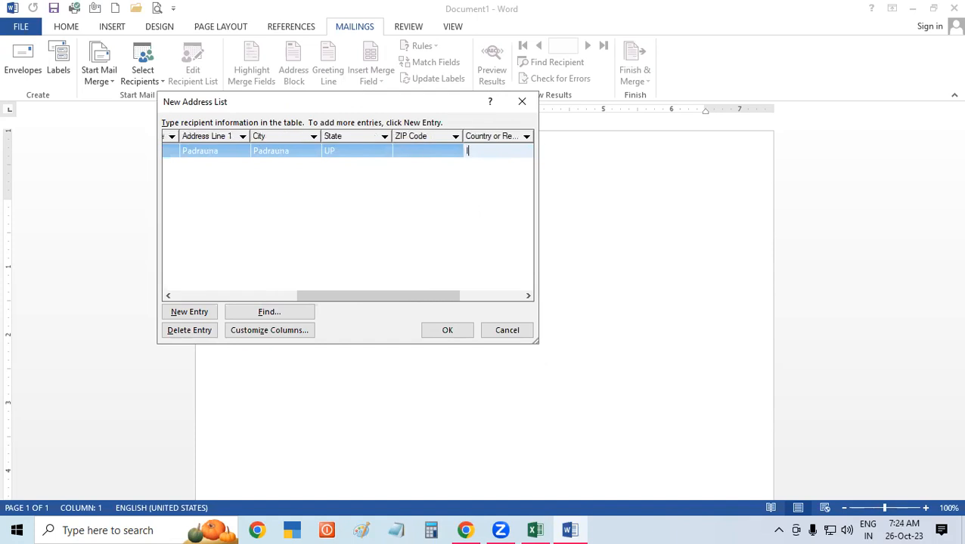
key("BackSpace")
key("BackSpace")
key("BackSpace")
type("ndia")
key("Tab")
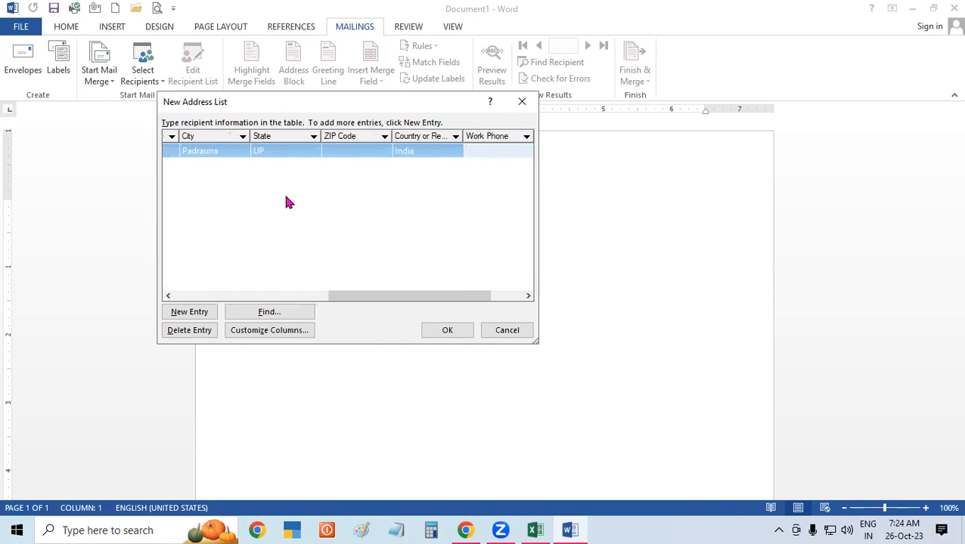
key("Tab")
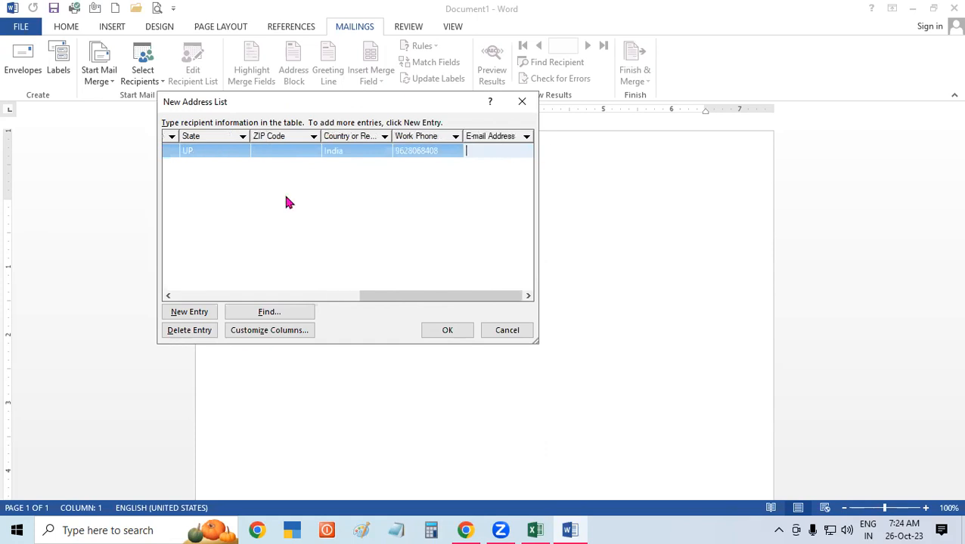
Start a second recipient with title Mr, first and last name, and company GIT.
key("Tab")
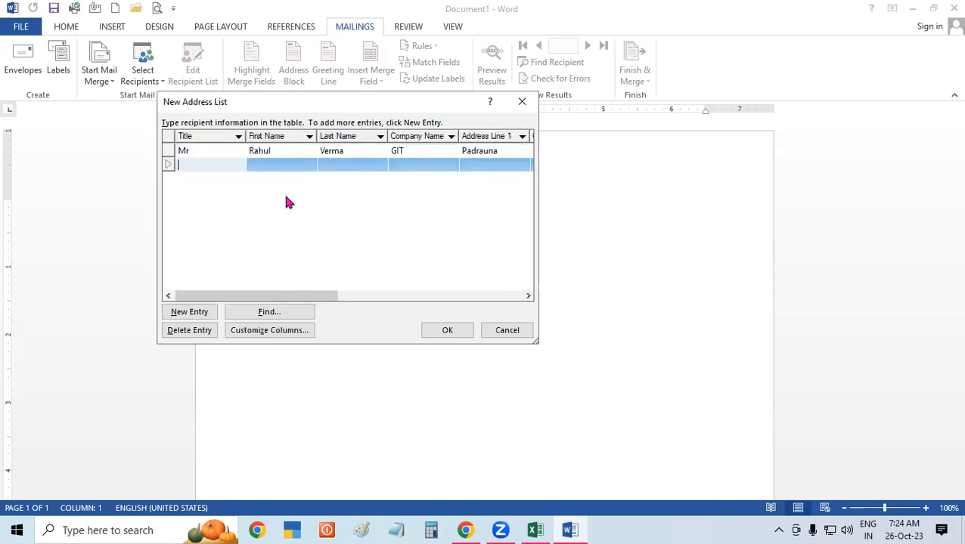
type("Mr")
key("Tab")
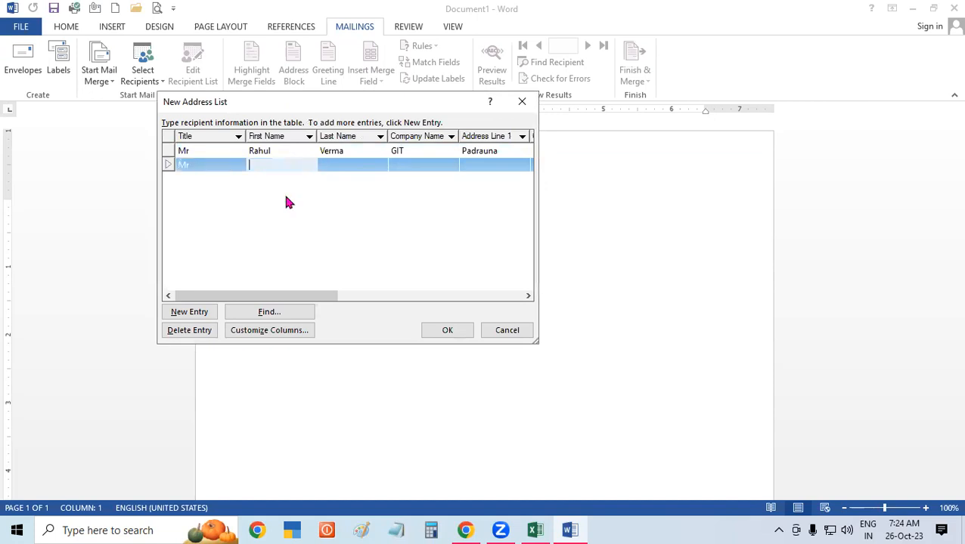
key("Tab")
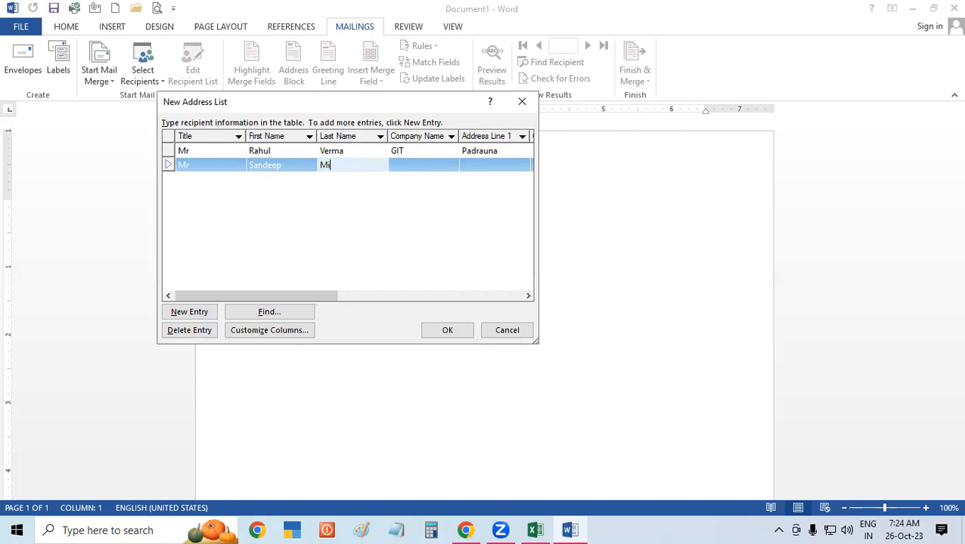
key("Tab")
type("GIT")
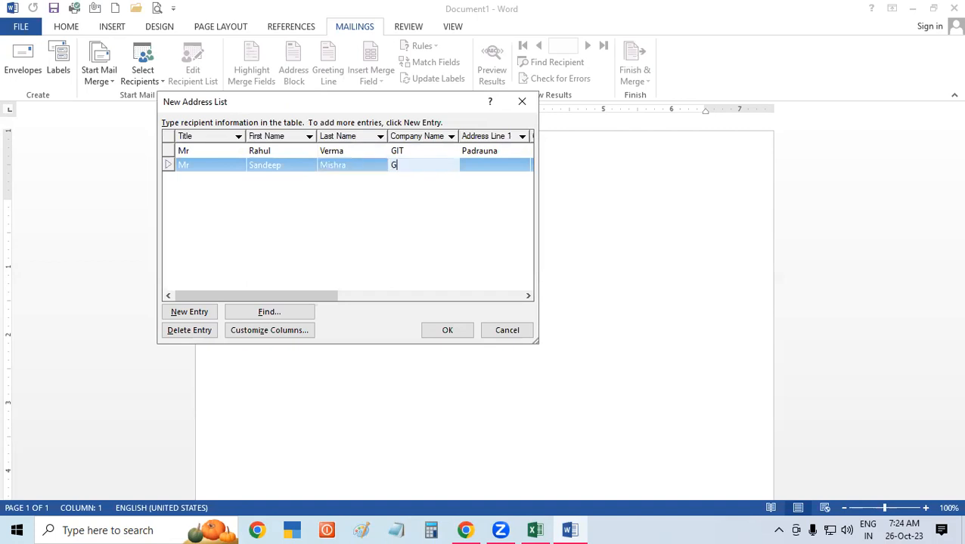
key("Tab")
Add the second recipient's address, city and state UP.
type("Kasia")
key("Tab")
type("Padra")
key("BackSpace")
key("BackSpace")
key("BackSpace")
key("BackSpace")
key("BackSpace")
type("KUs")
key("BackSpace")
key("BackSpace")
key("BackSpace")
type("Kushinagar")
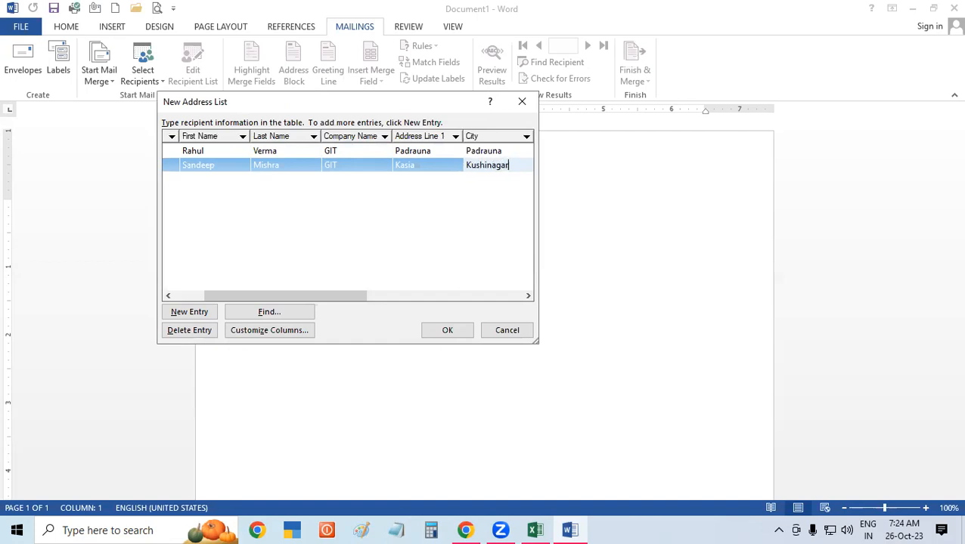
key("Tab")
type("UP")
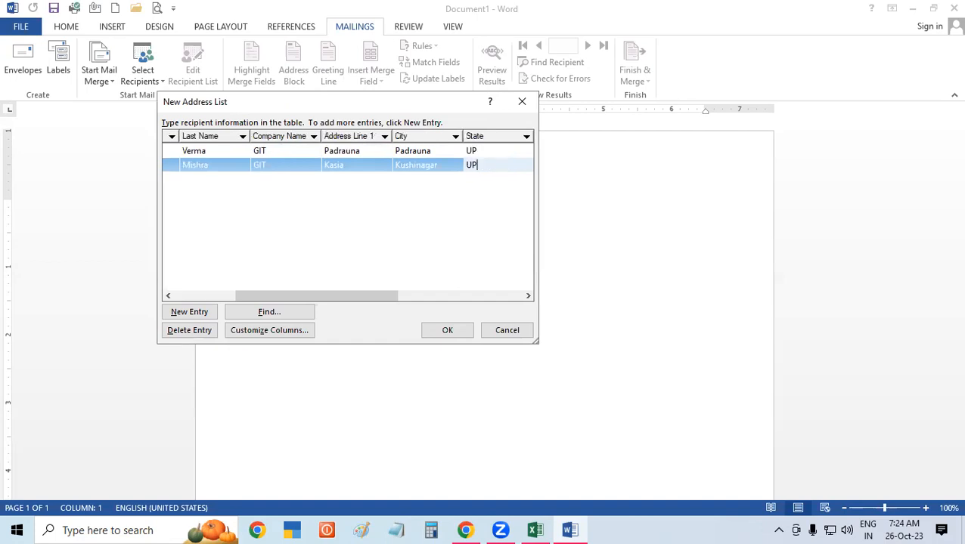
Add a third entry with title Mr and the recipient's first and last name.
left_click(203, 312)
type("Mr")
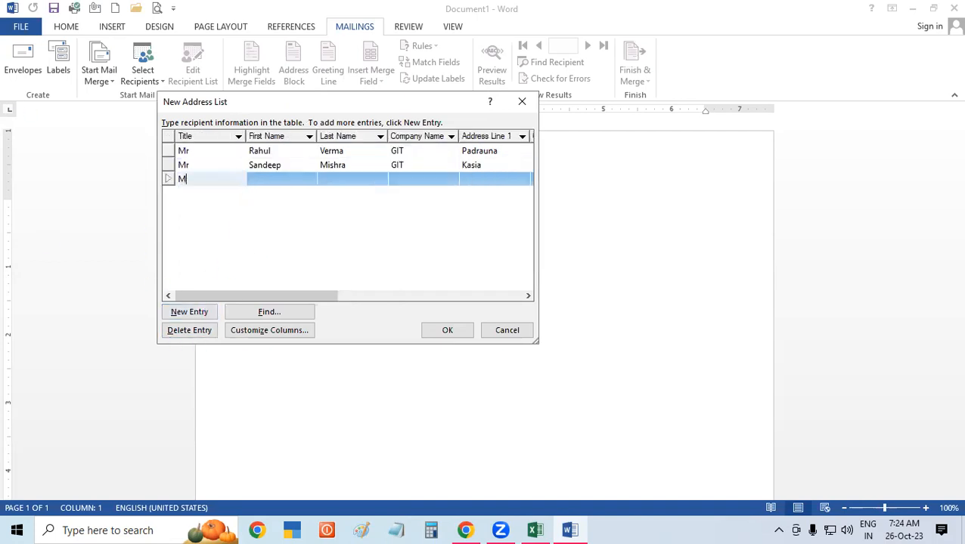
key("Tab")
key("Tab")
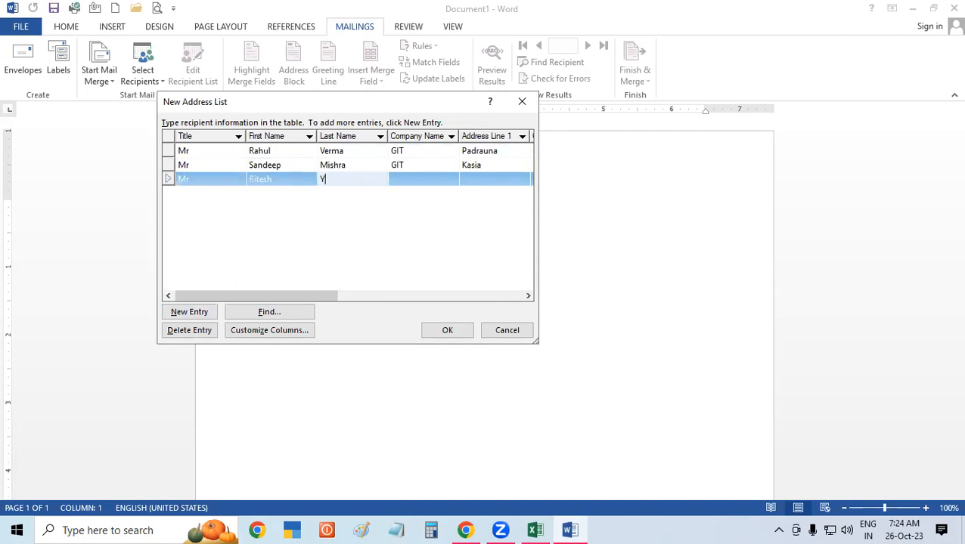
key("Tab")
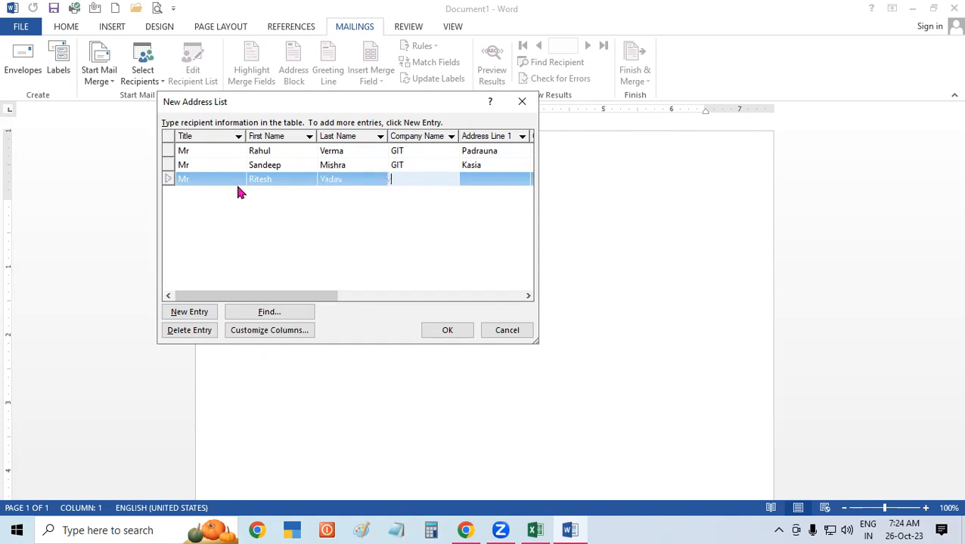
Set the third entry's company to GIT, enter its address, and finish the list.
type("G")
key("BackSpace")
type("GIT")
key("Tab")
type("P")
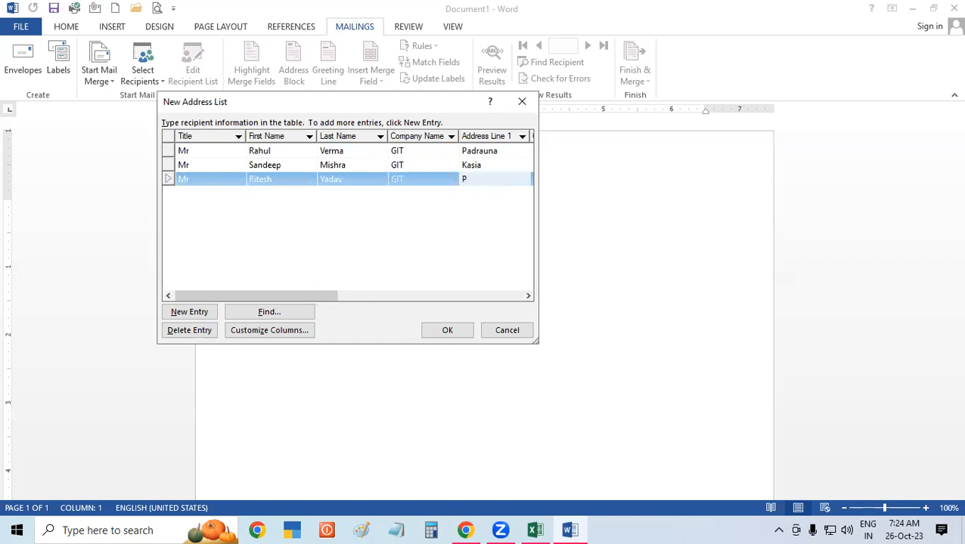
type("adrauna")
left_click(447, 330)
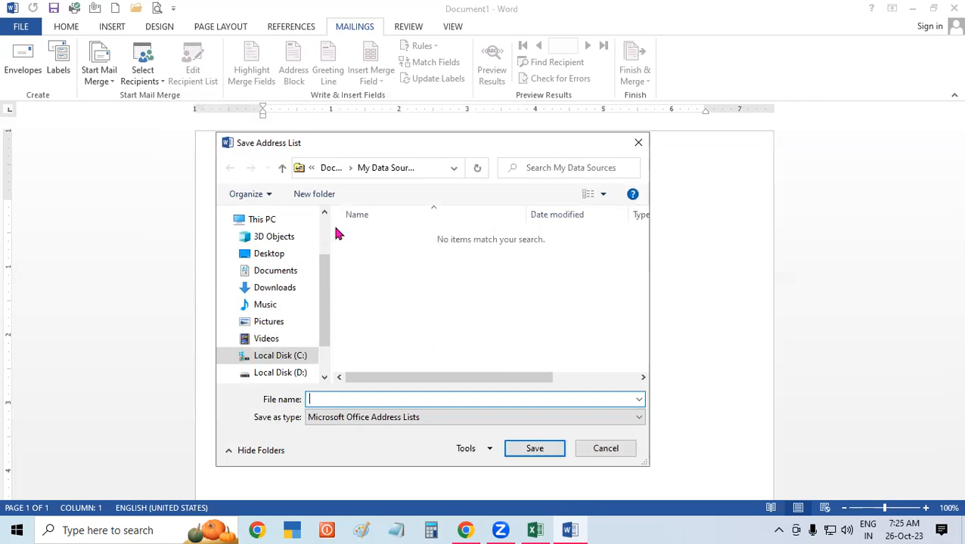
Try saving the list to the Desktop as 'Student List', declining to replace the existing file.
left_click_drag(317, 145, 305, 33)
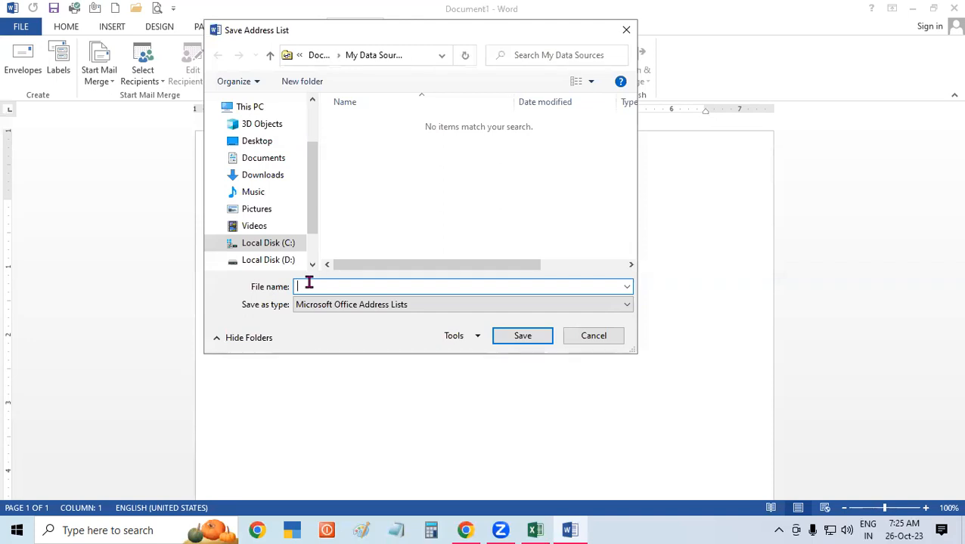
type("D")
key("BackSpace")
type("Student ")
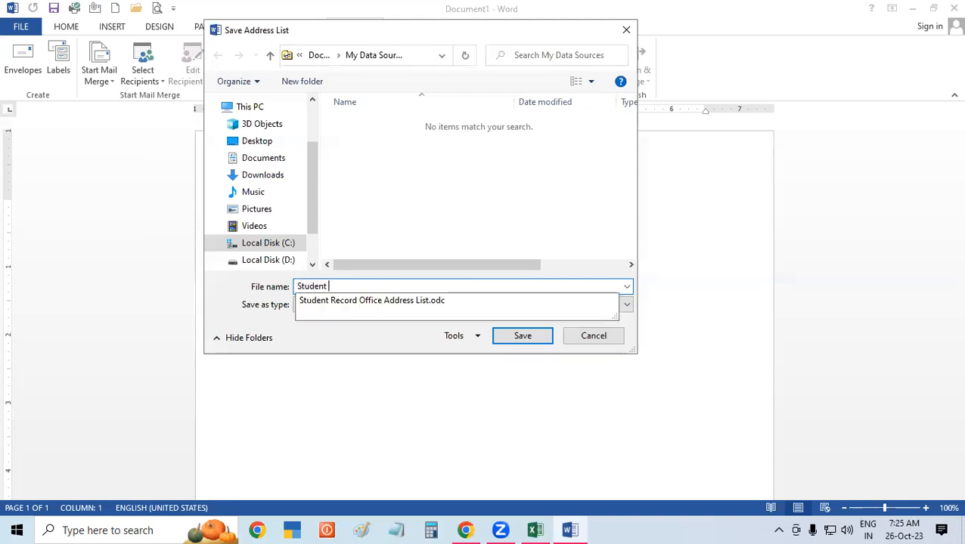
type("List")
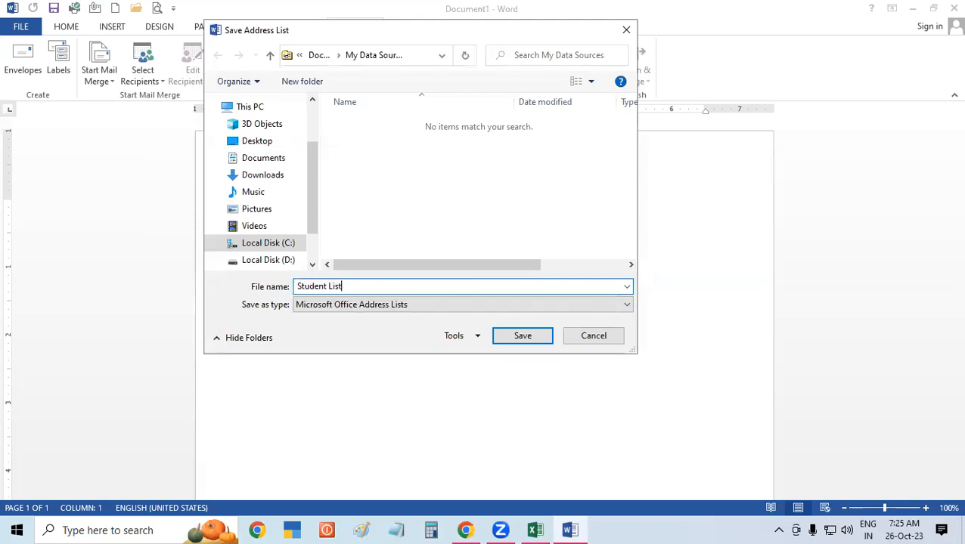
left_click(249, 147)
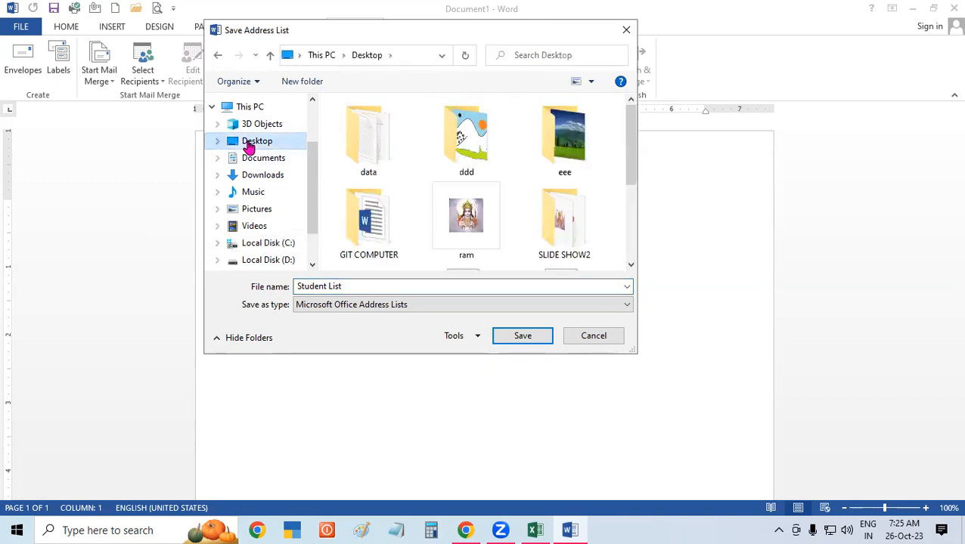
left_click(513, 341)
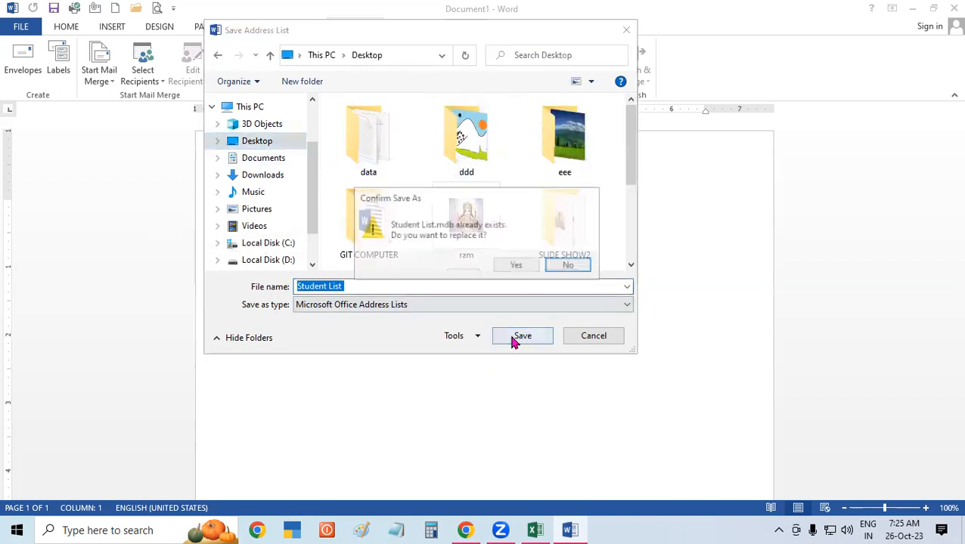
left_click(567, 265)
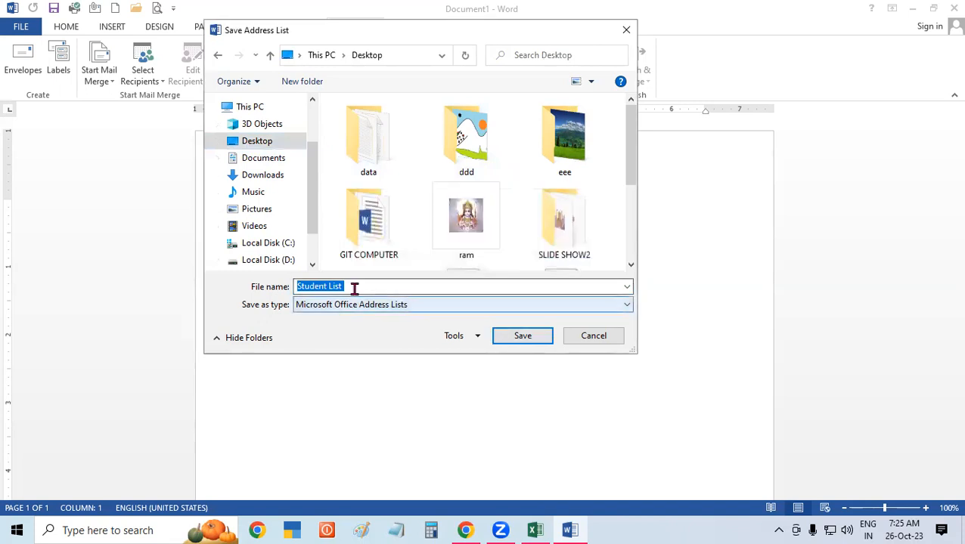
Save the list as 'Student List 4', then quit Word without saving Document1.
left_click(355, 282)
type("4")
left_click(523, 336)
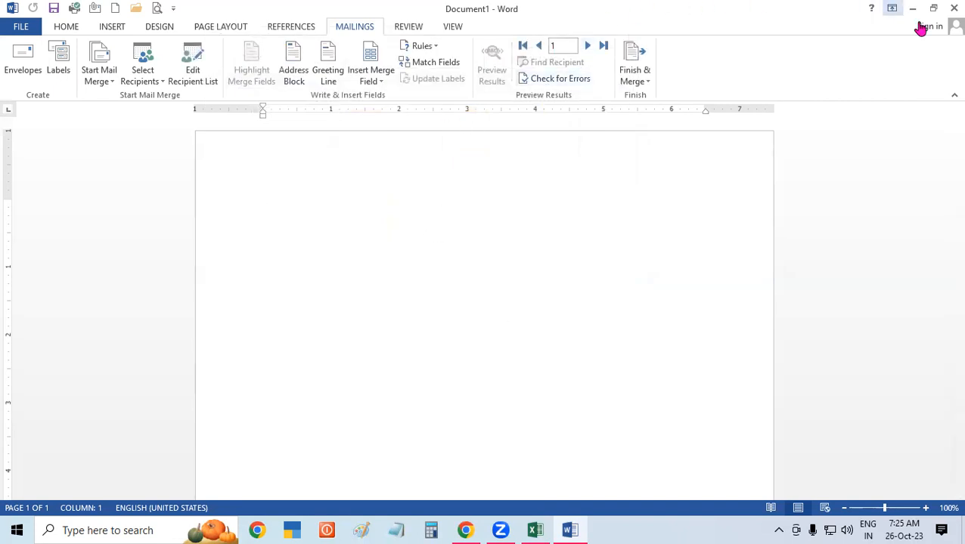
left_click(954, 8)
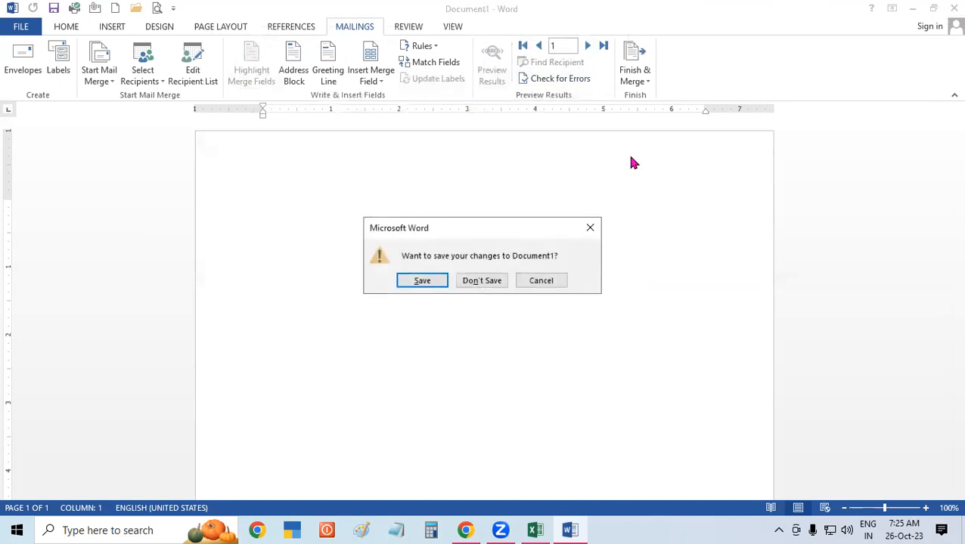
left_click(476, 282)
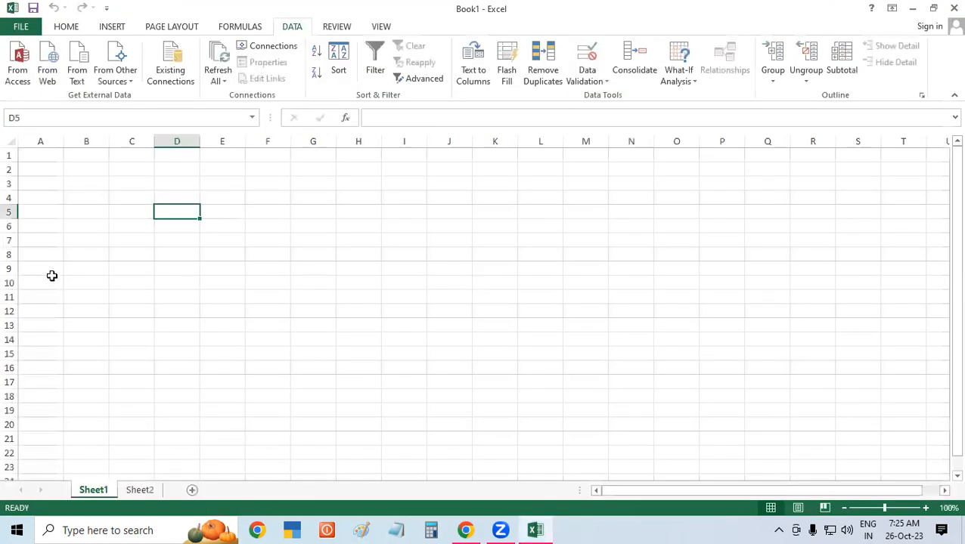
Select cell A2 on Sheet1 and start an import from an Access database.
left_click(68, 171)
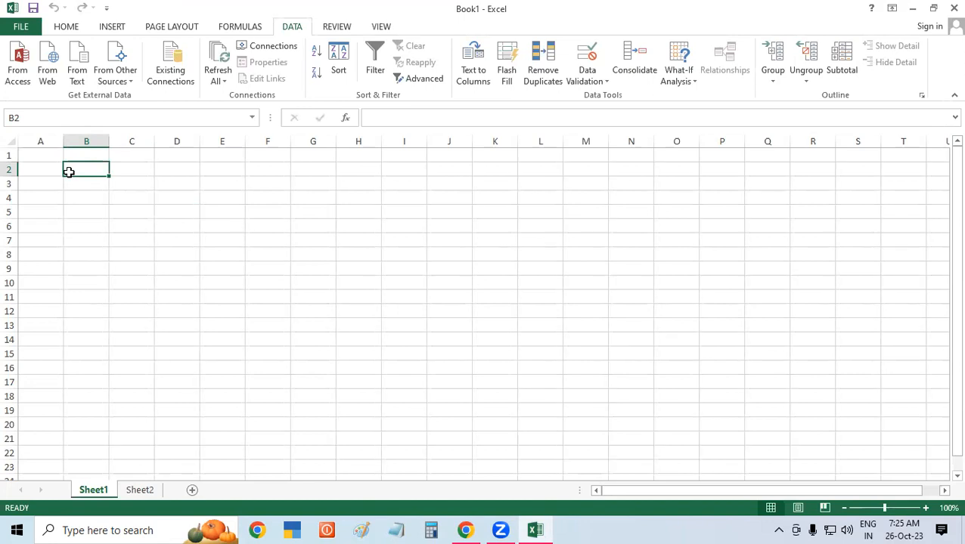
left_click(332, 229)
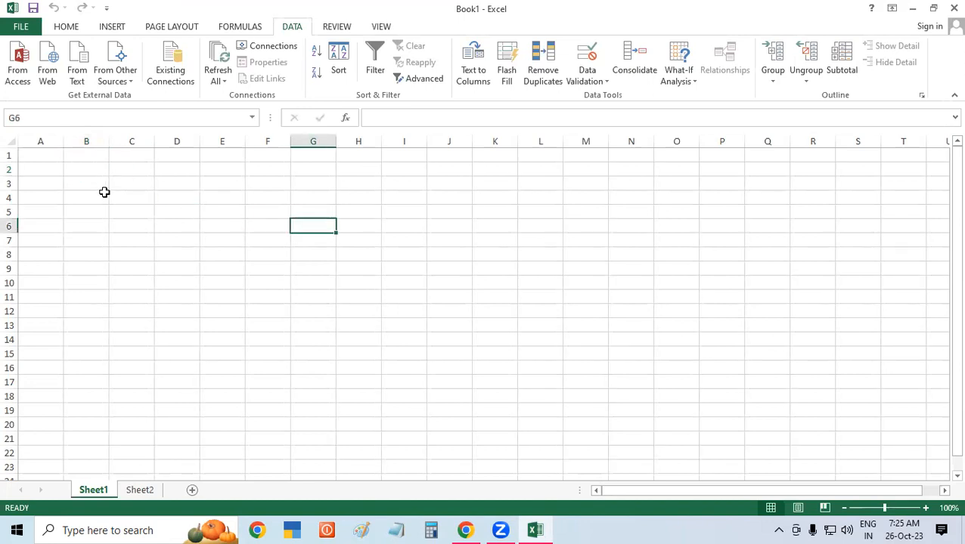
left_click(32, 175)
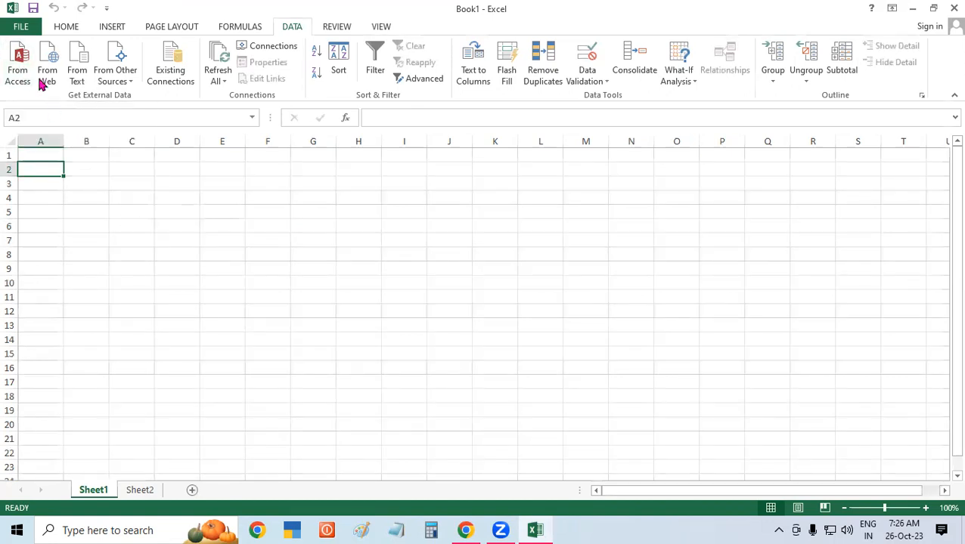
left_click(18, 60)
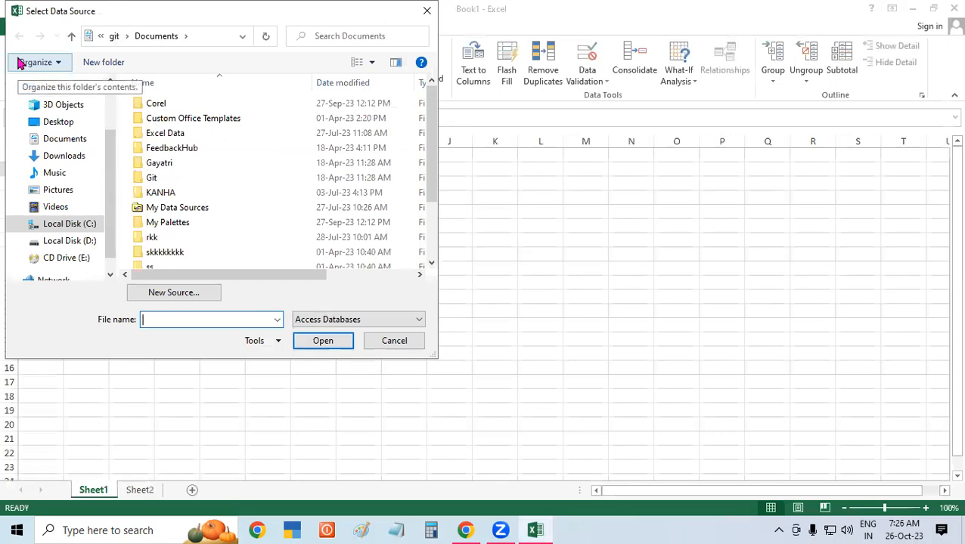
Import the Desktop's Student List 4 database as a table at cell A2.
left_click(65, 123)
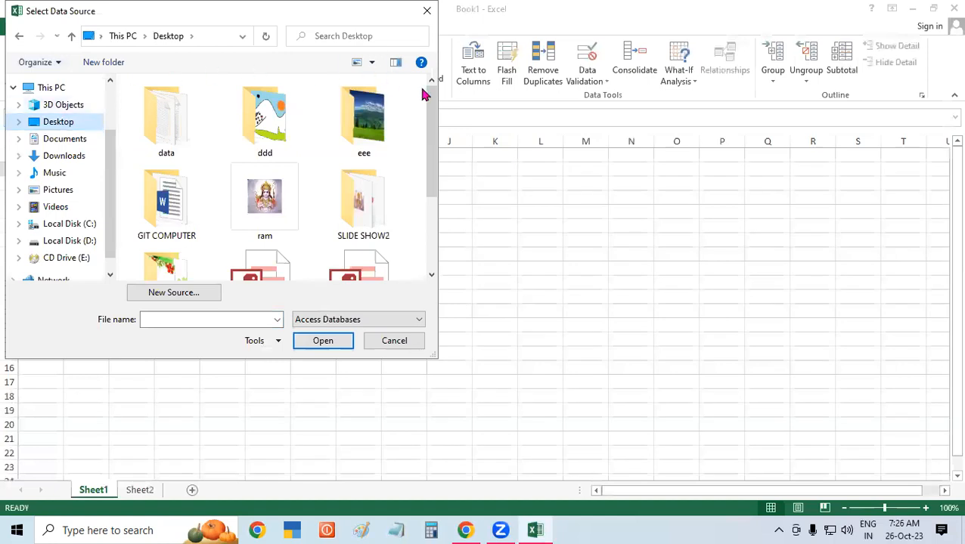
left_click_drag(428, 106, 433, 203)
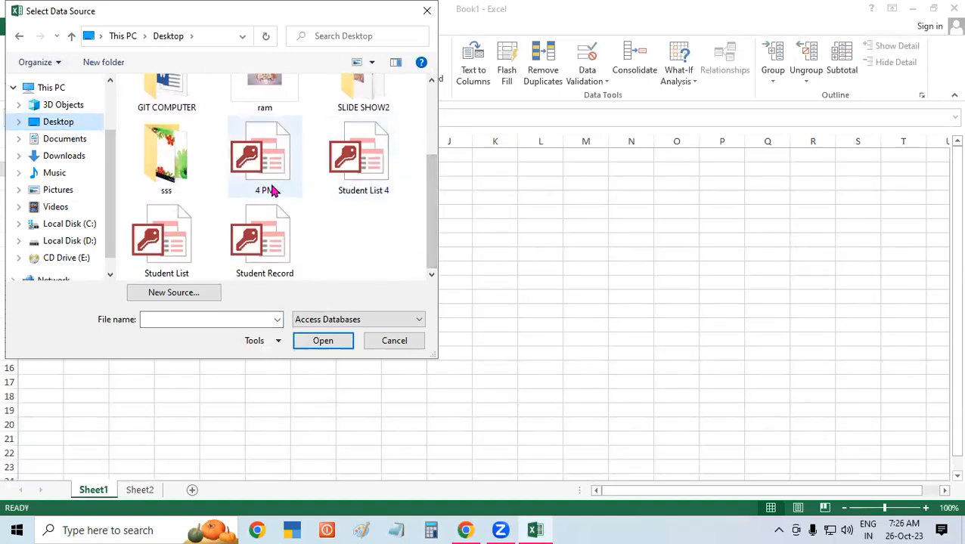
double_click(364, 156)
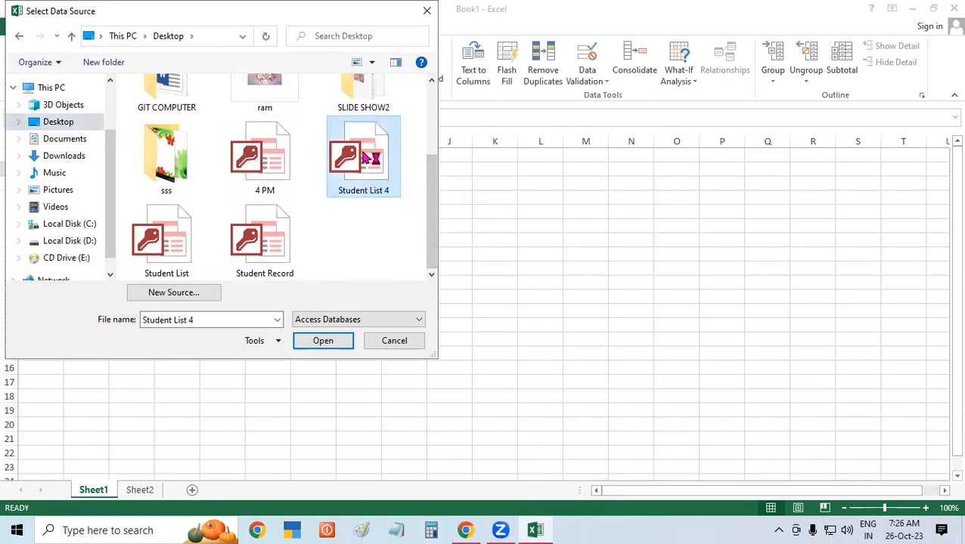
left_click(323, 341)
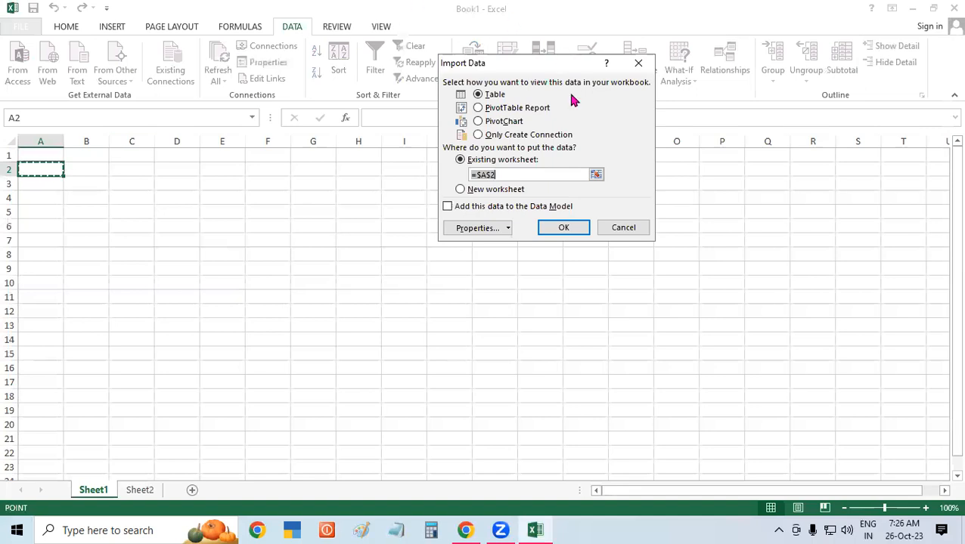
left_click(568, 230)
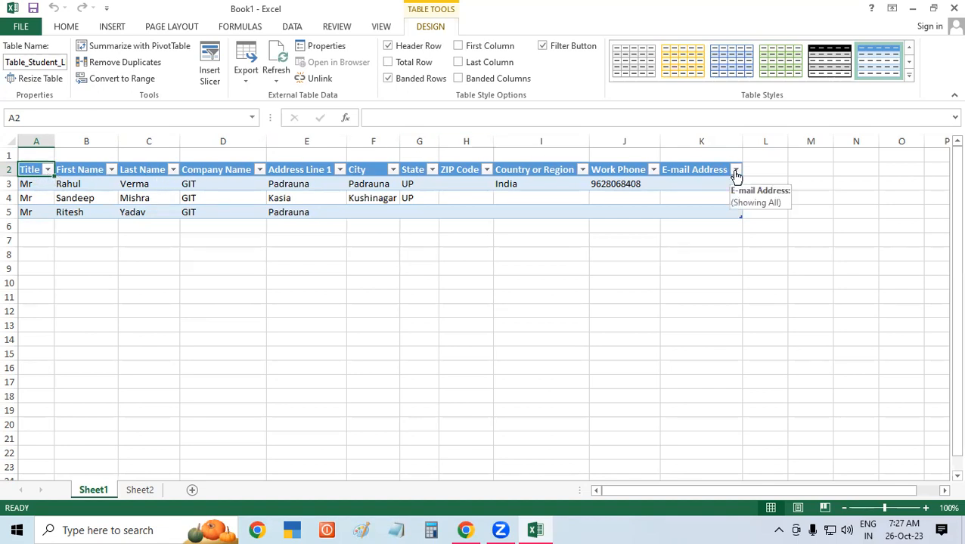
Once the import finishes, click empty cell C8 outside the table.
left_click(130, 257)
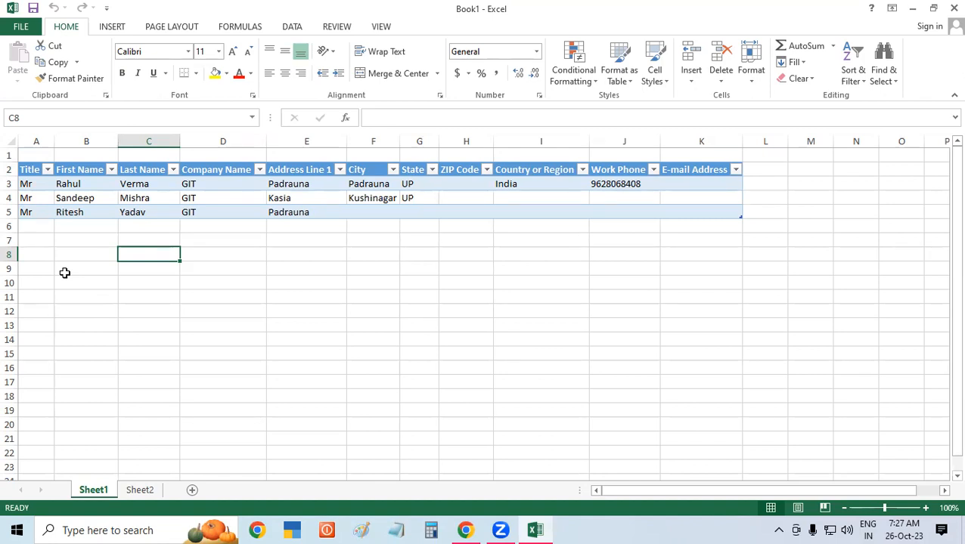
Rename headers: Address Line 1 to Address, ZIP Code to Pic Code, Work Phone to Phone No.
left_click(306, 168)
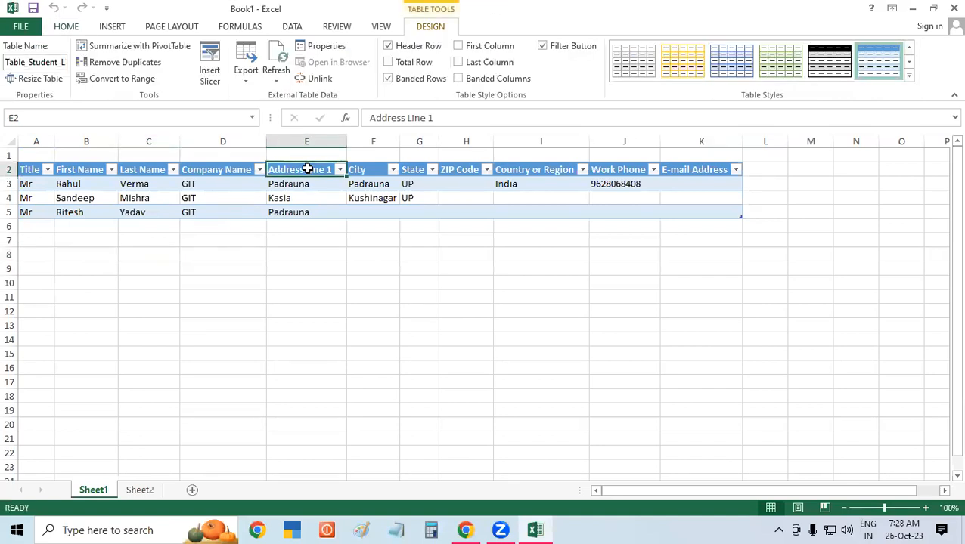
type("Address")
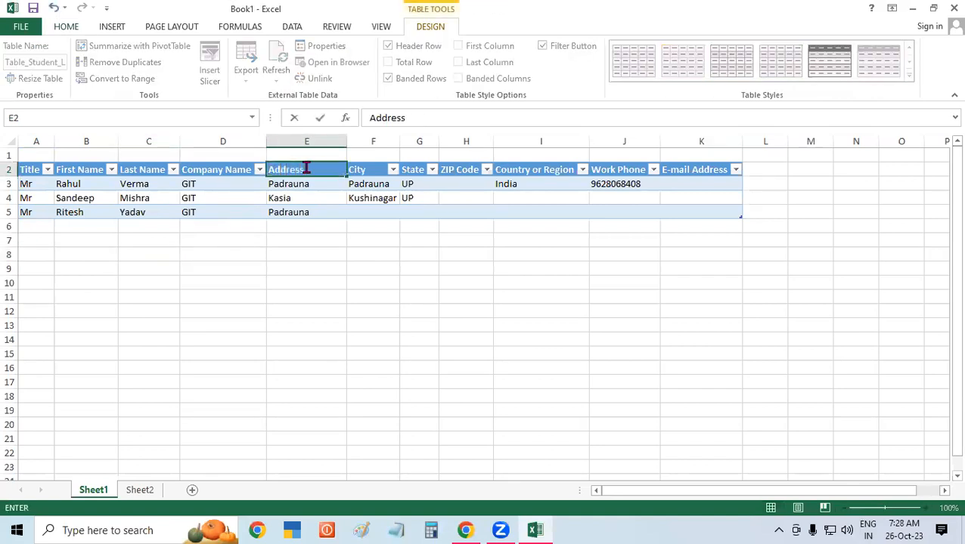
key("Tab")
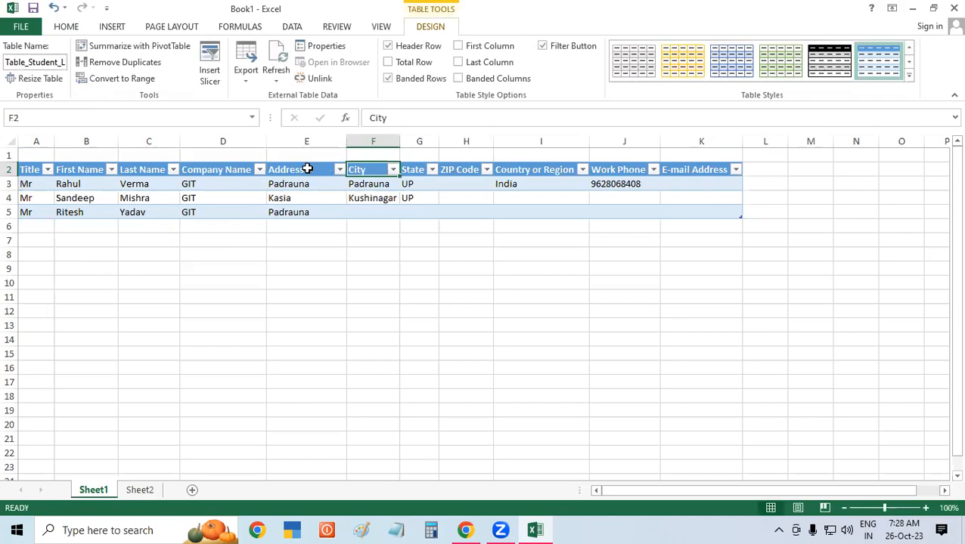
left_click(457, 169)
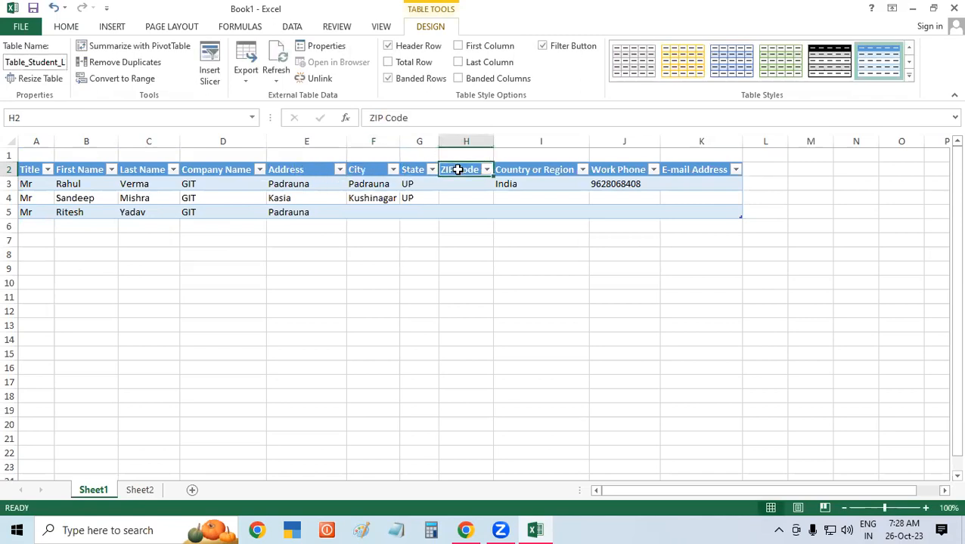
type("PI")
type("ic")
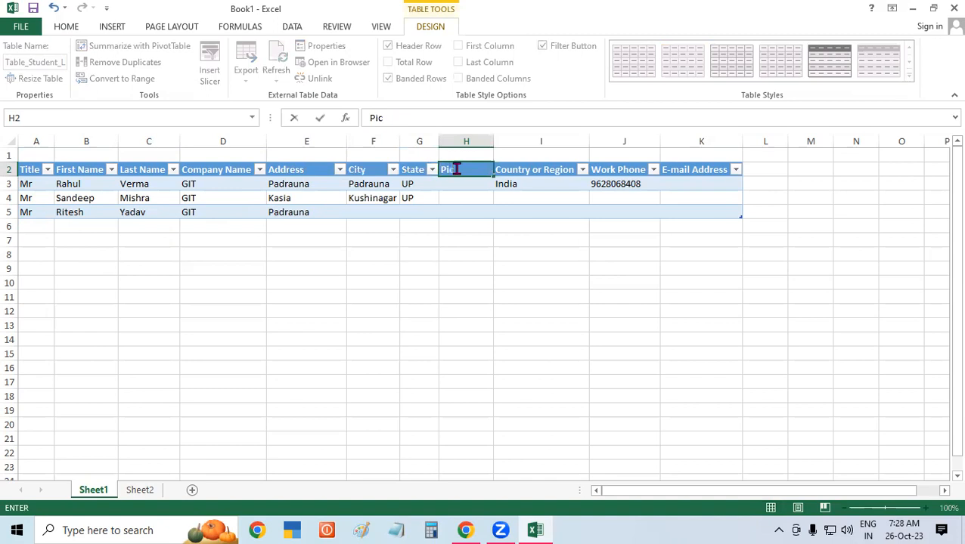
type(" Code")
left_click(489, 272)
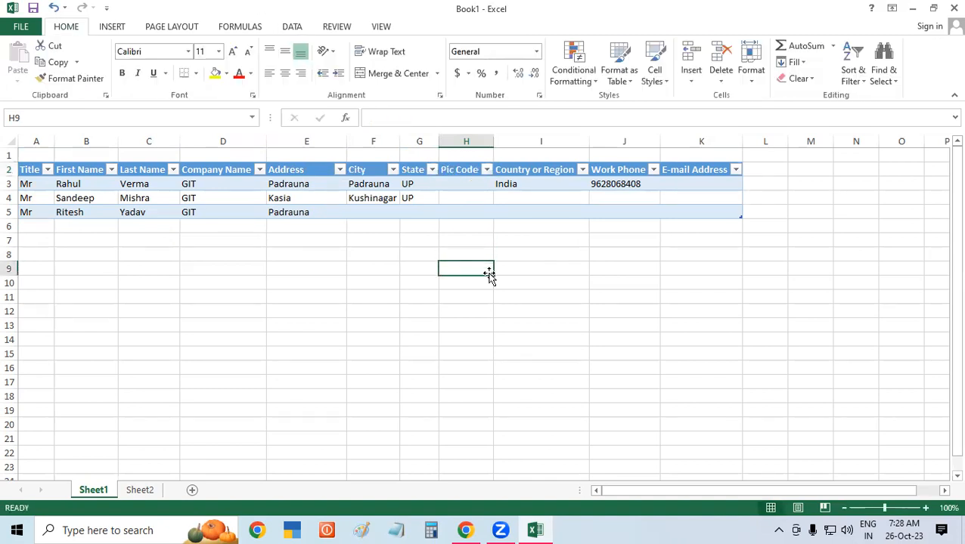
left_click(610, 167)
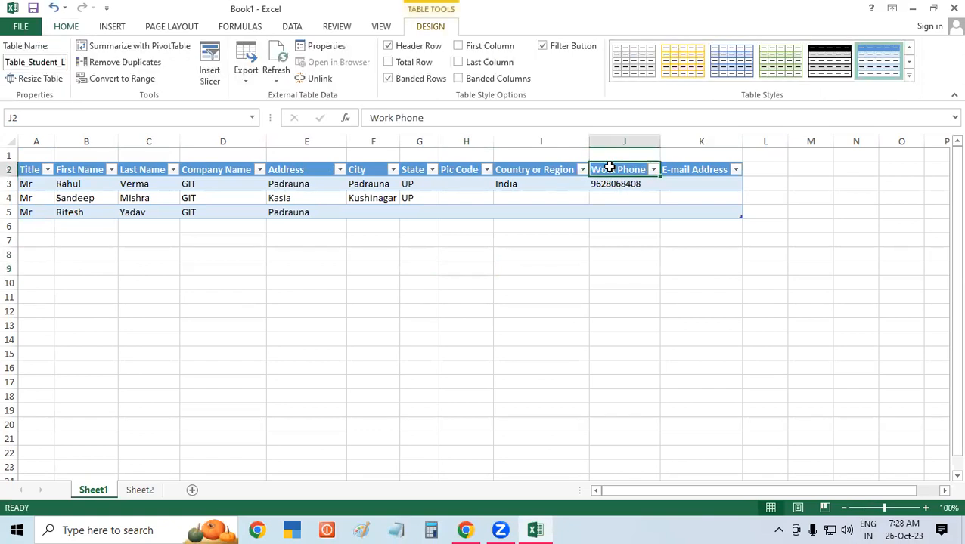
type("Po")
key("BackSpace")
type("hone No")
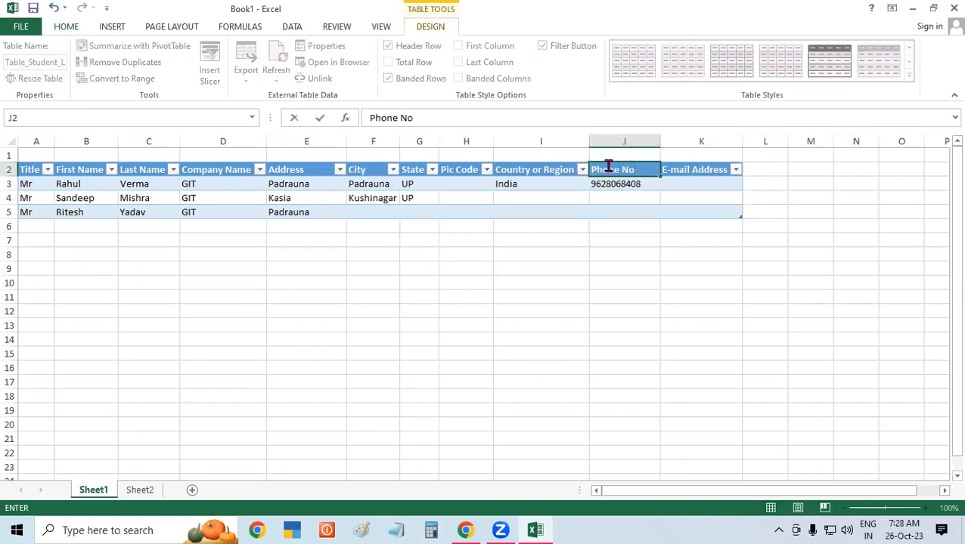
key("Tab")
left_click(712, 271)
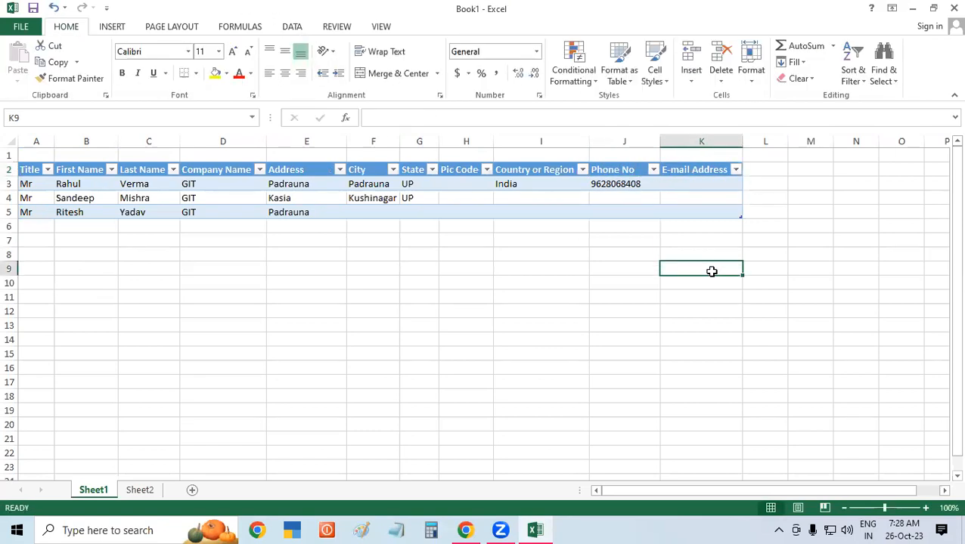
left_click(38, 184)
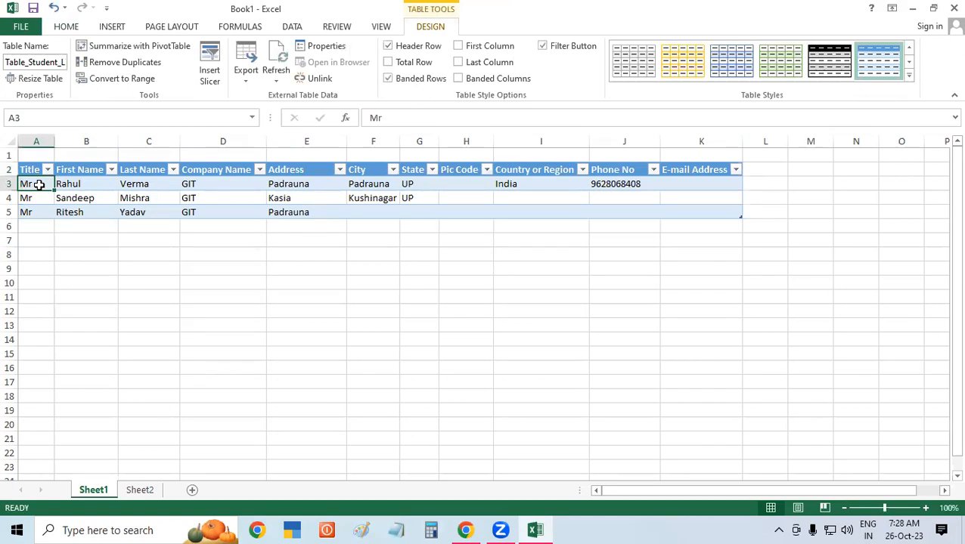
left_click(163, 303)
left_click(225, 291)
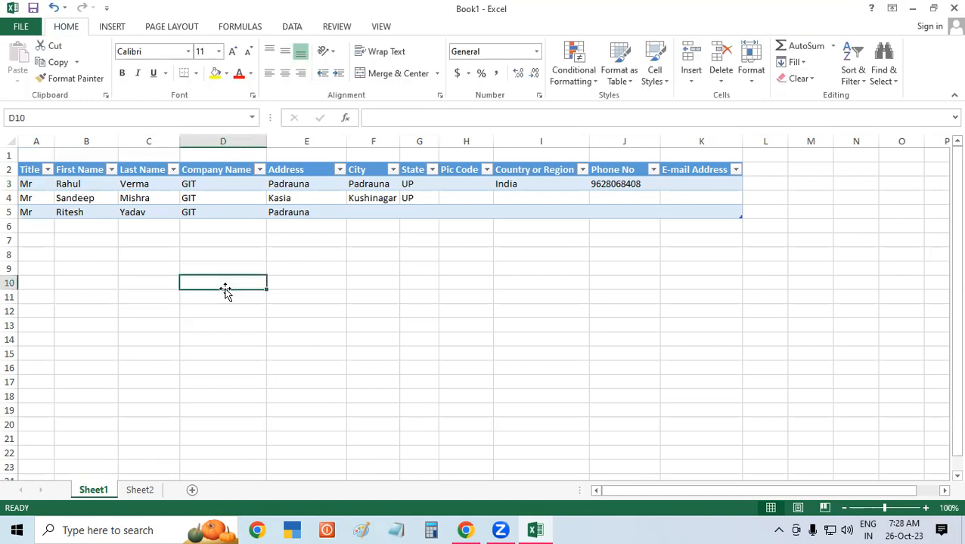
left_click(368, 294)
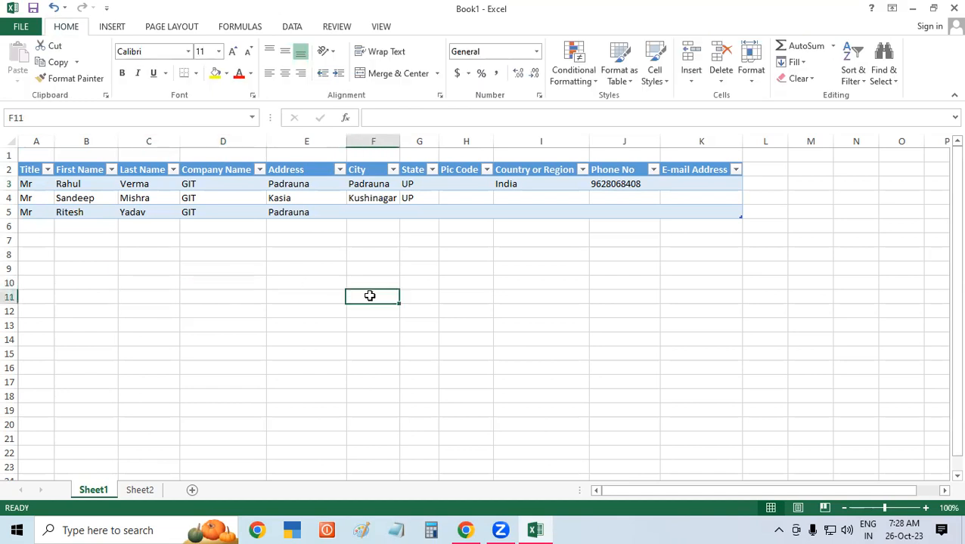
left_click(109, 280)
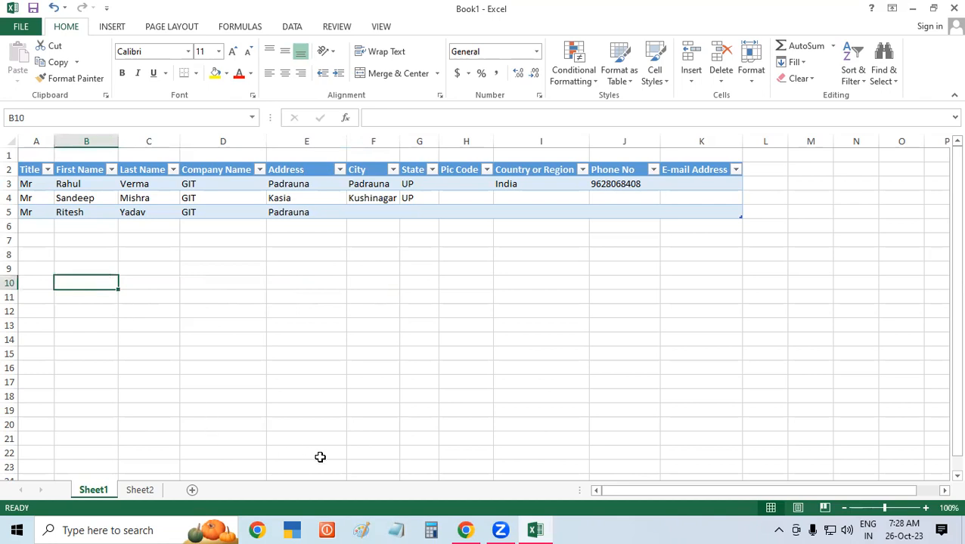
left_click(237, 254)
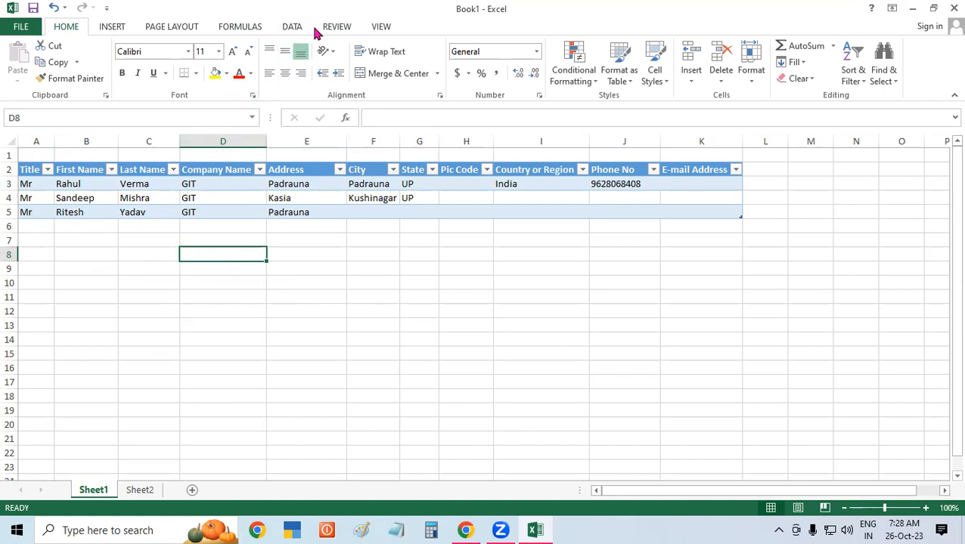
Import the Student List 4 Access database from the Desktop as a table on a new worksheet.
left_click(291, 27)
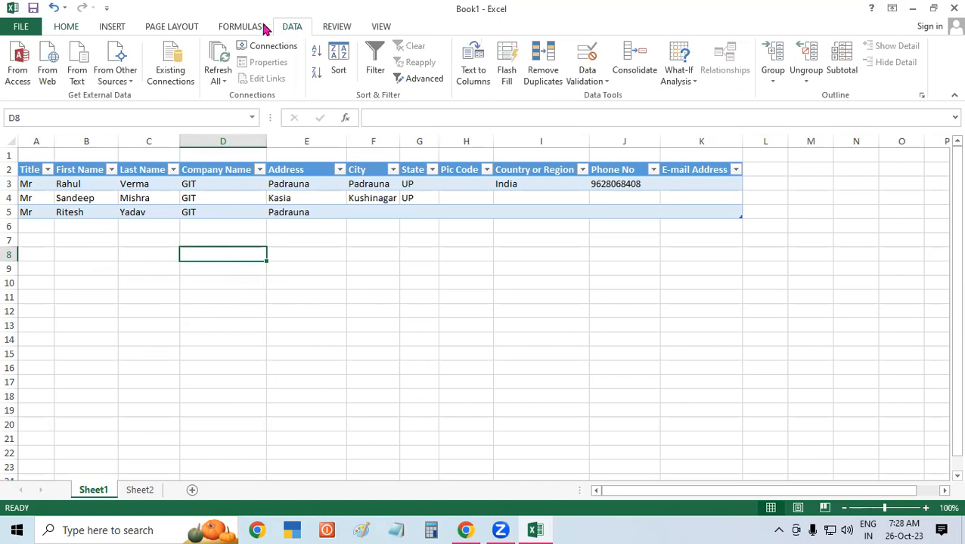
left_click(15, 61)
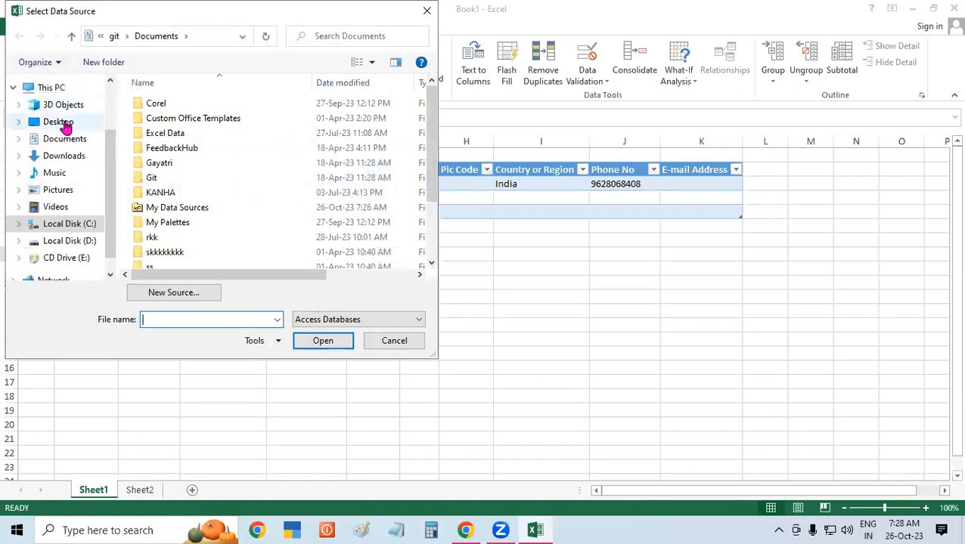
left_click(64, 125)
left_click_drag(435, 123, 432, 229)
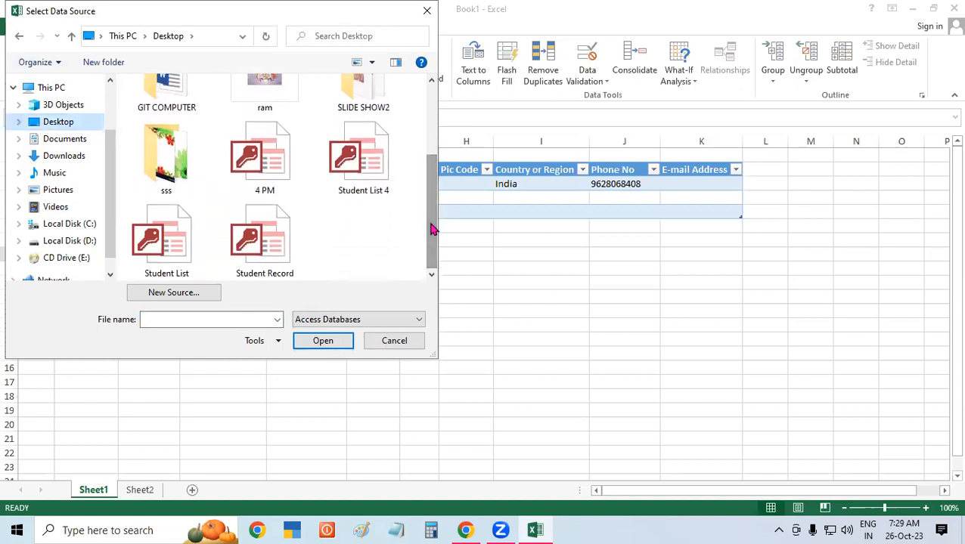
left_click(371, 157)
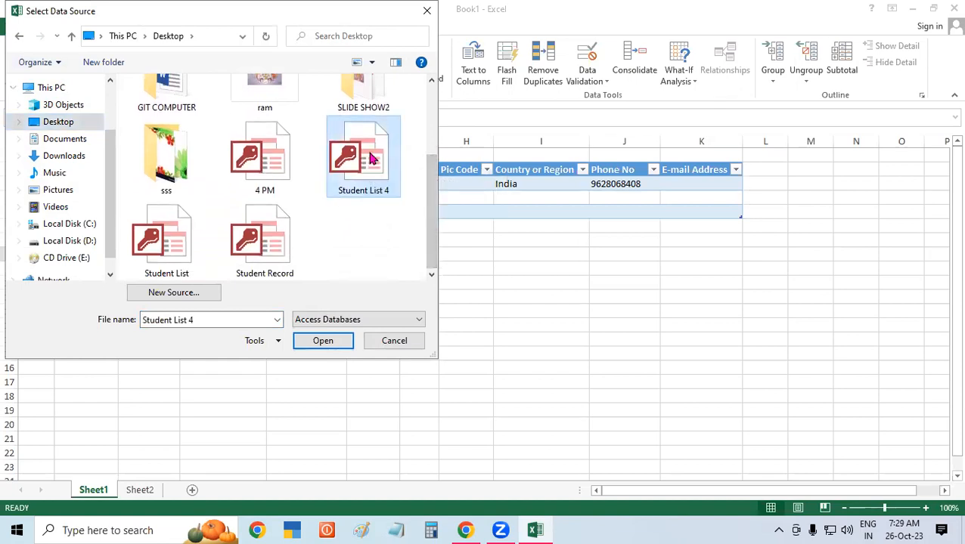
left_click(334, 340)
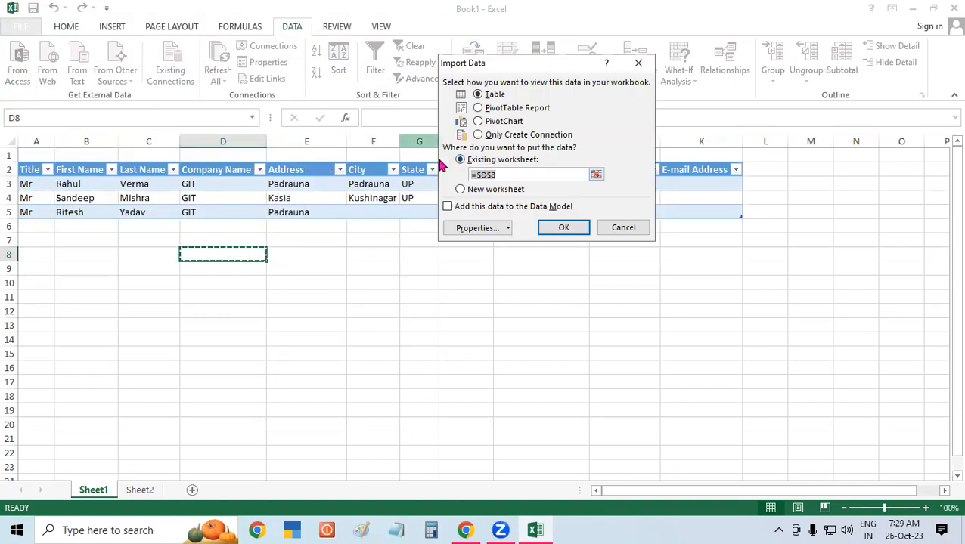
left_click(463, 189)
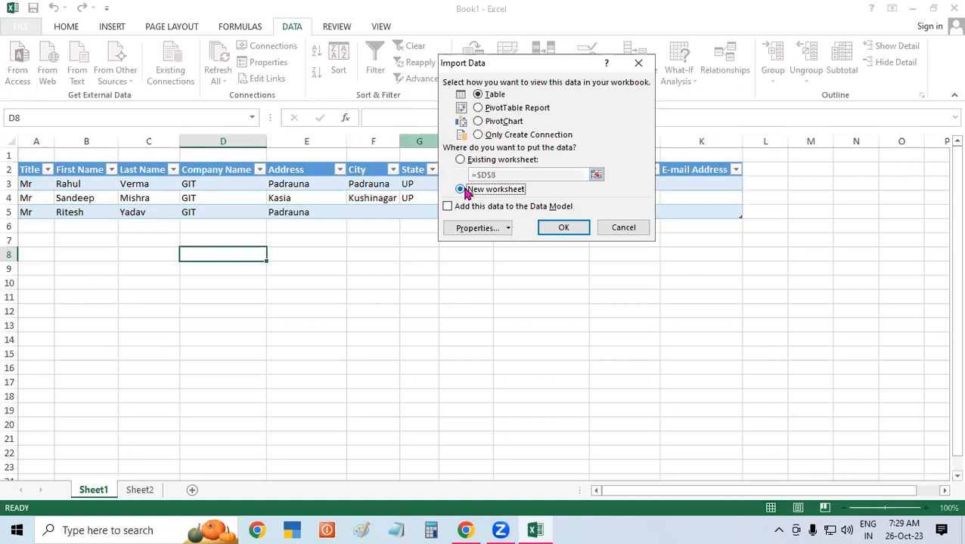
left_click(563, 228)
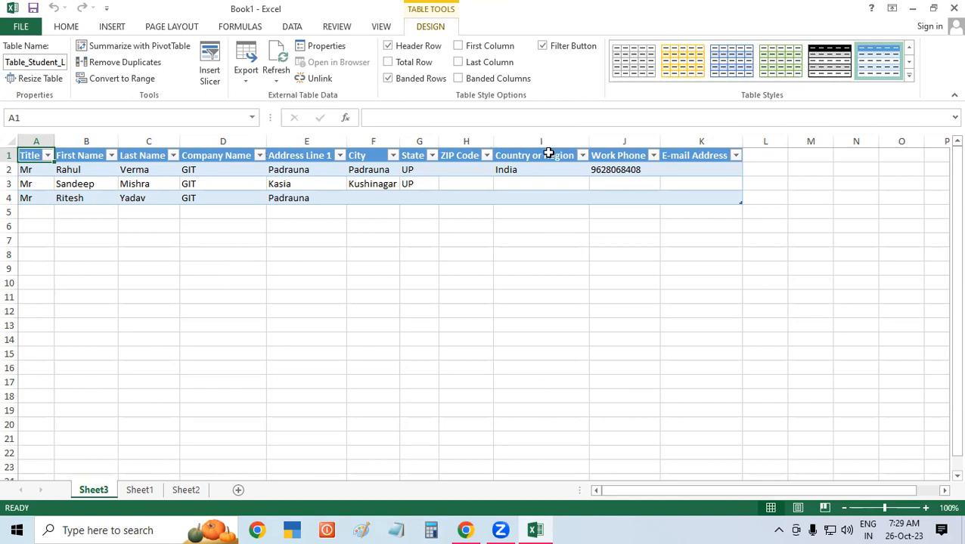
Extend the imported student table down to row 21 with blank rows, keeping its blue table style.
left_click(313, 198)
key("Tab")
key("Tab")
key("Tab")
key("Tab")
key("Tab")
key("Tab")
key("Tab")
key("Tab")
key("Tab")
key("Tab")
key("Tab")
key("Tab")
key("Tab")
key("Tab")
key("Tab")
key("Tab")
key("Tab")
key("Tab")
key("Tab")
key("Tab")
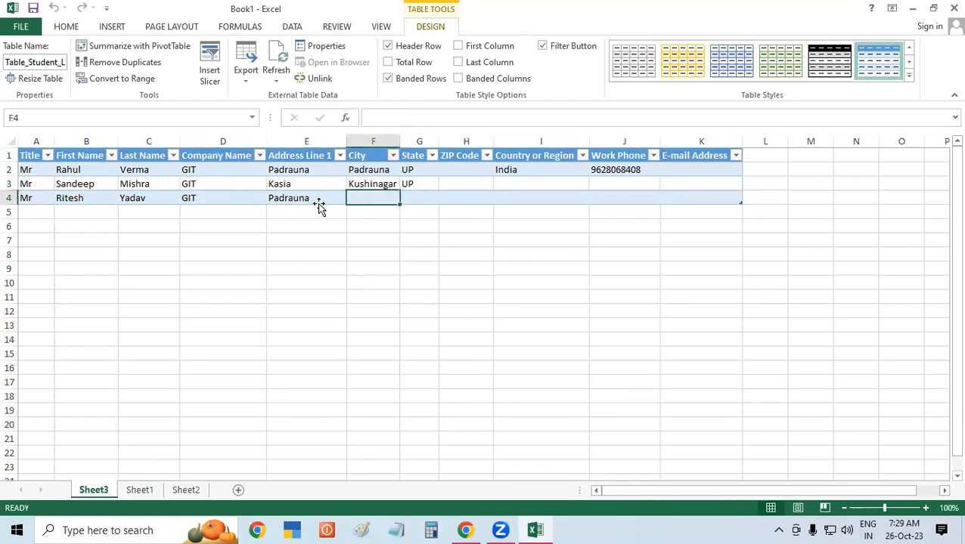
key("Tab")
key("Tab")
key("Tab")
key("Tab")
key("Tab")
key("Tab")
key("Tab")
key("Tab")
key("Tab")
key("Tab")
key("Tab")
key("Tab")
key("Tab")
key("Tab")
key("Tab")
key("Tab")
key("Tab")
key("Tab")
key("Tab")
key("Tab")
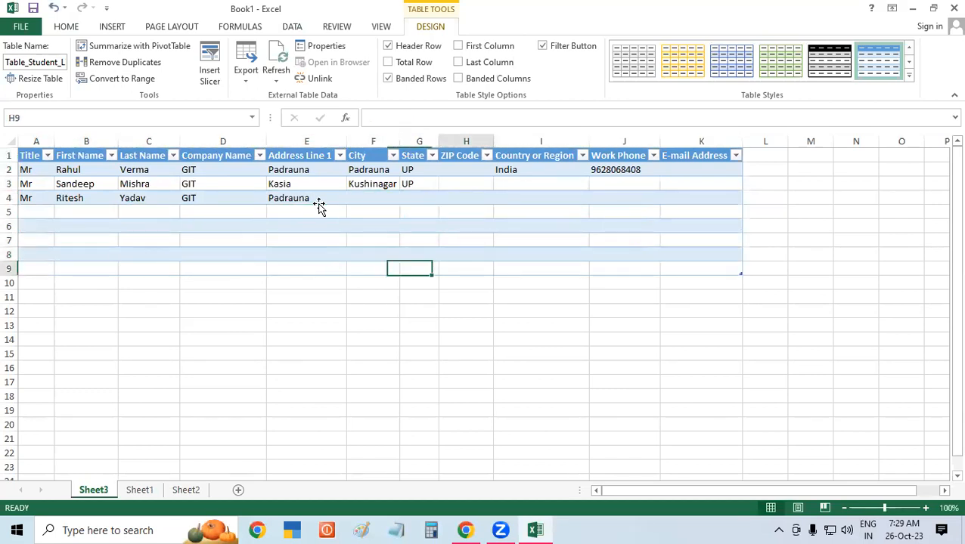
key("Tab")
key("Tab")
key("Tab")
key("Tab")
key("Tab")
key("Tab")
key("Tab")
key("Tab")
key("Tab")
key("Tab")
key("Tab")
key("Tab")
key("Tab")
key("Tab")
key("Tab")
key("Tab")
key("Tab")
key("Tab")
key("Tab")
key("Tab")
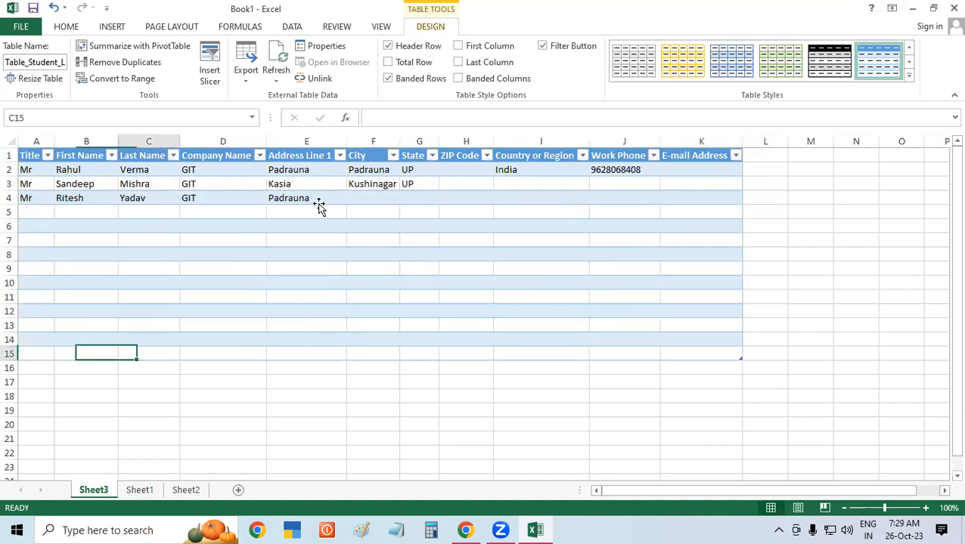
key("Tab")
key("Tab")
key("Tab")
key("Tab")
key("Tab")
key("Tab")
key("Tab")
key("Tab")
key("Tab")
key("Tab")
key("Tab")
key("Tab")
key("Tab")
key("Tab")
key("Tab")
key("Tab")
key("Tab")
key("Tab")
key("Tab")
key("Tab")
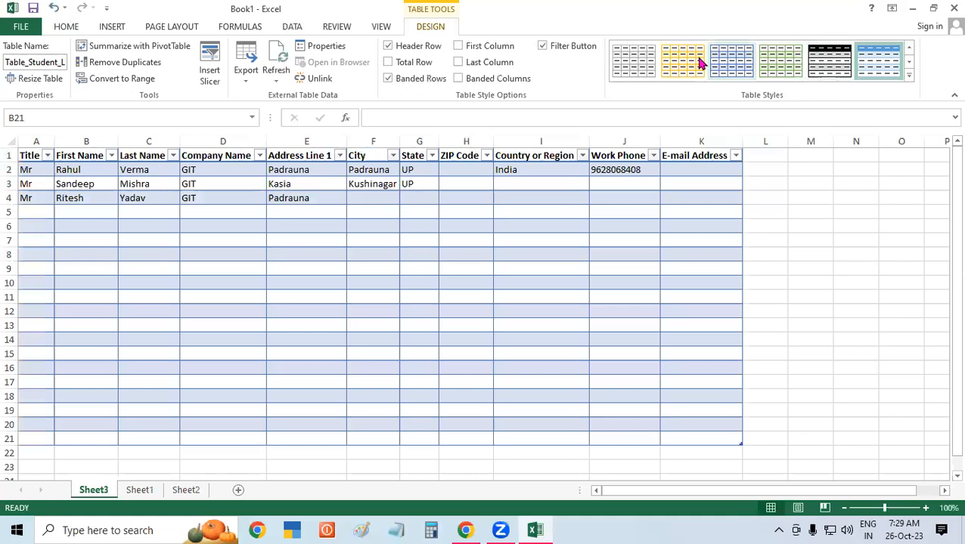
left_click(909, 63)
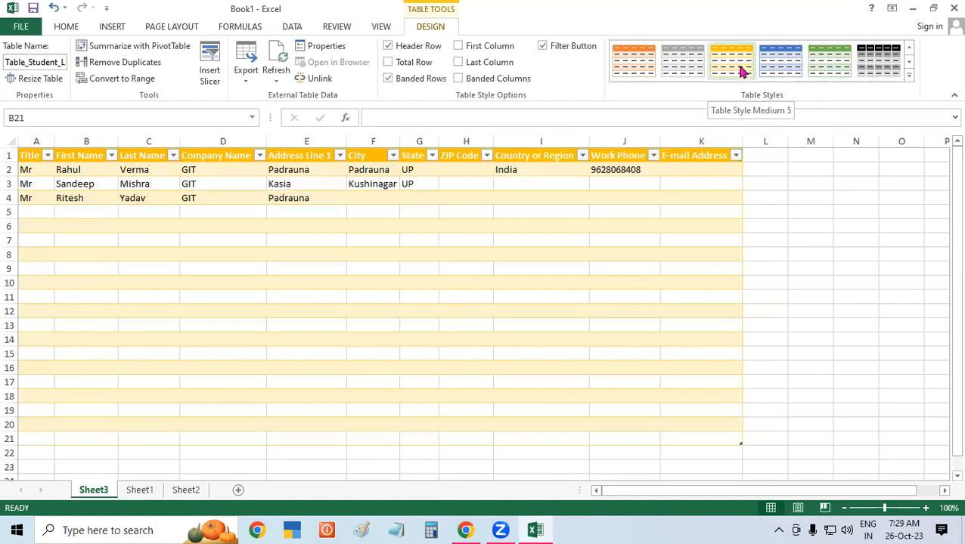
left_click(765, 269)
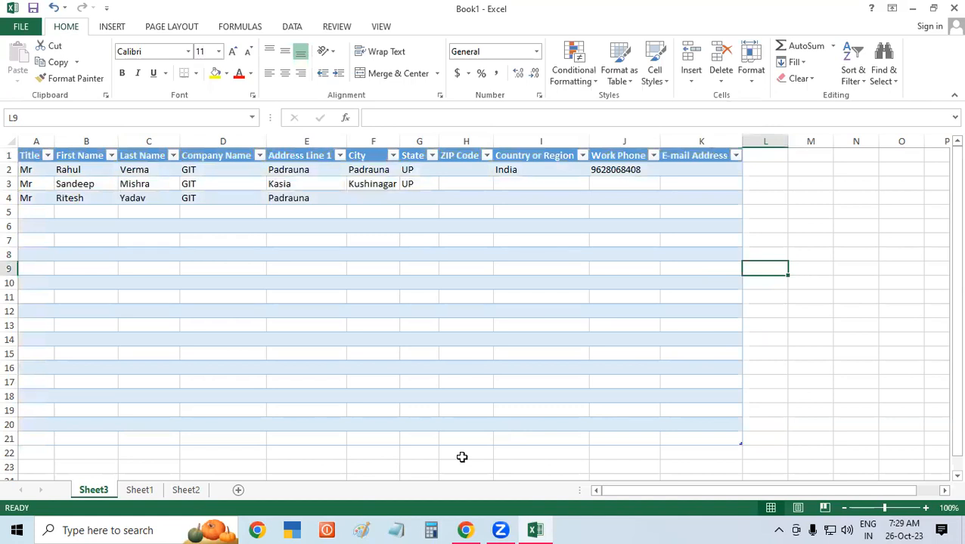
On empty Sheet2, start a From Web import to open the New Web Query dialog.
left_click(189, 493)
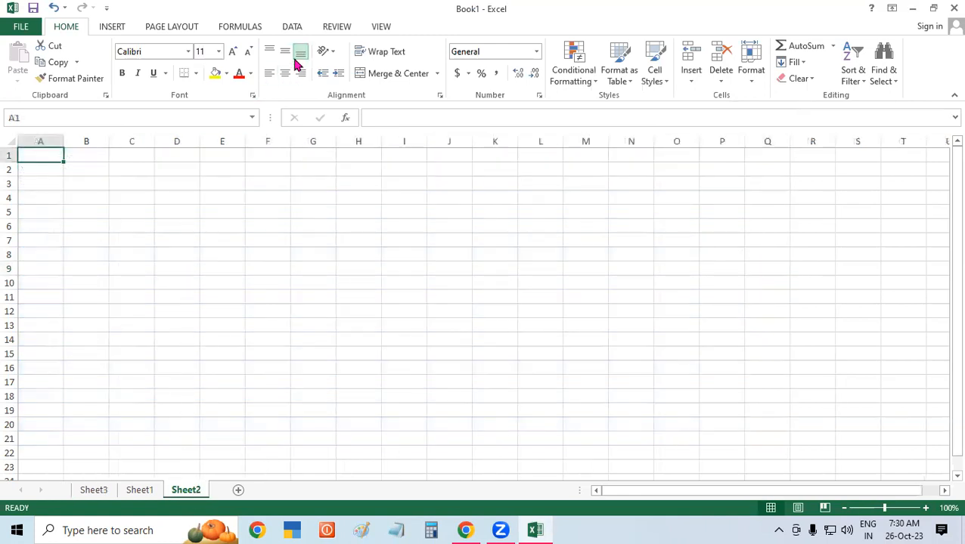
left_click(294, 26)
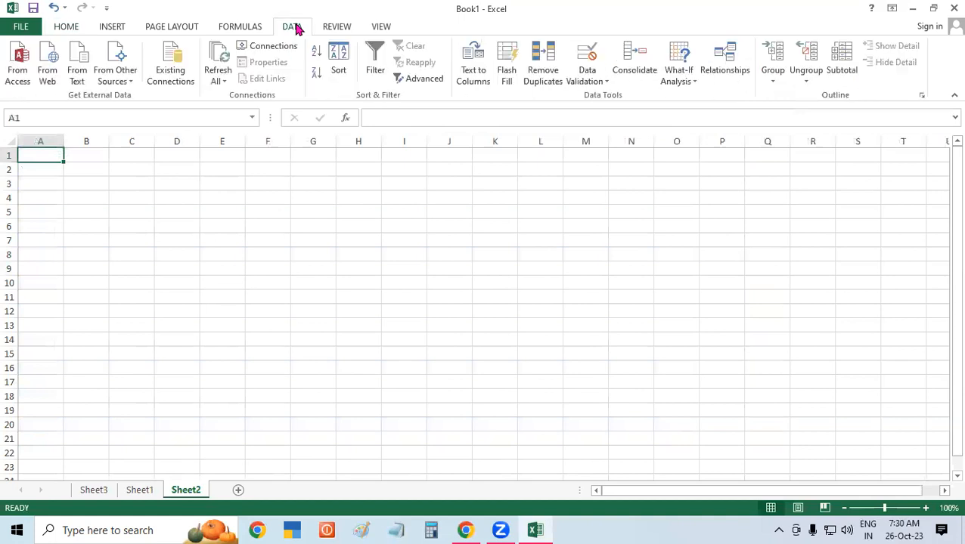
left_click(43, 69)
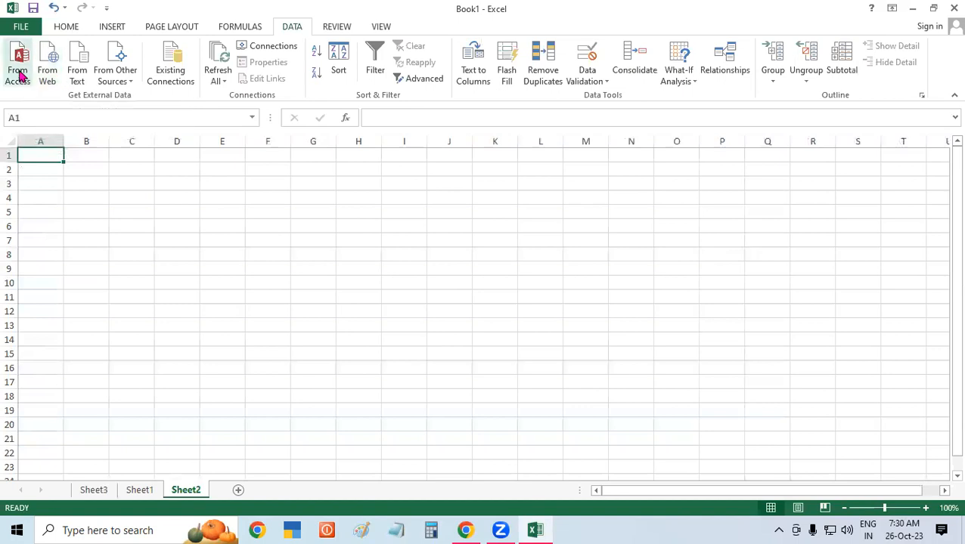
left_click(47, 66)
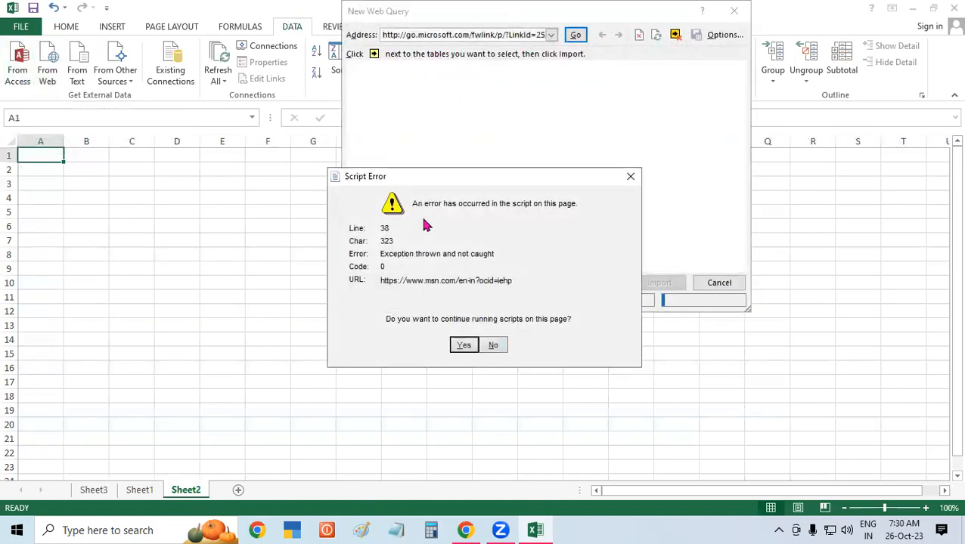
Dismiss the three Script Error prompts so the MSN page finishes loading.
left_click(507, 346)
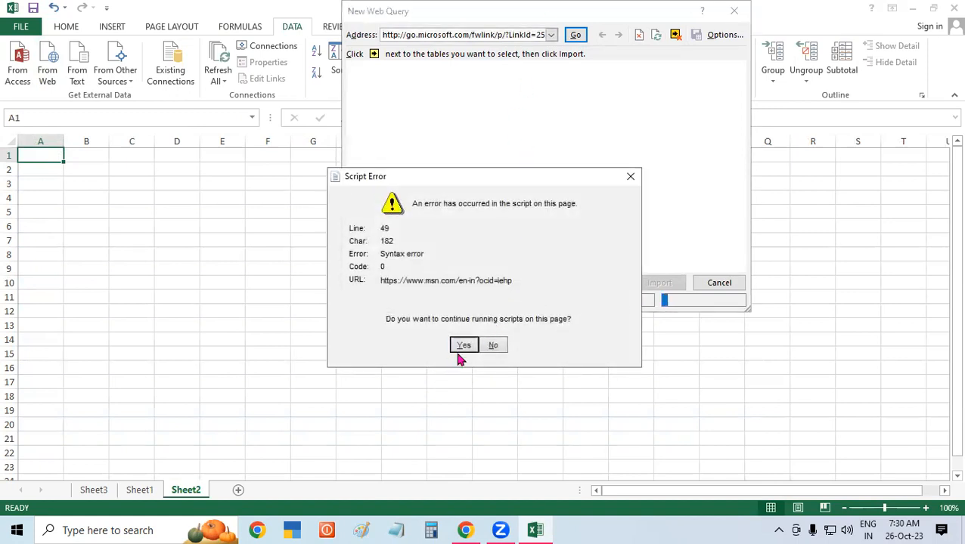
left_click(492, 346)
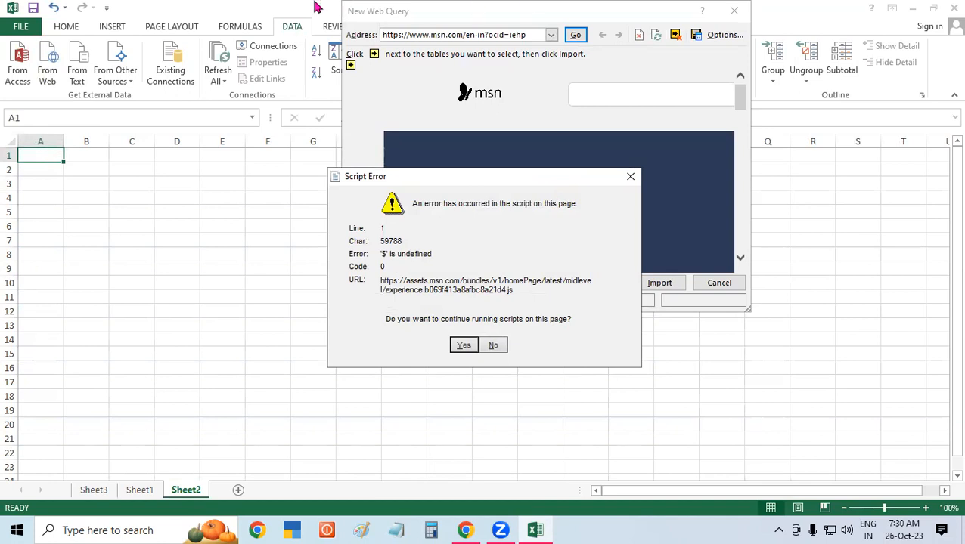
left_click(621, 182)
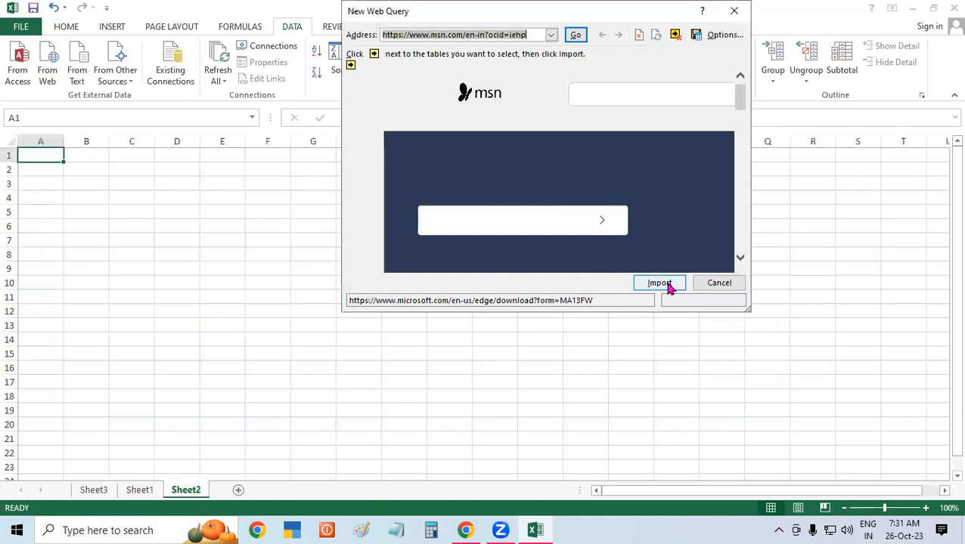
Select the whole msn.com/en-in address in the Address box for replacement.
left_click(597, 97)
left_click(486, 35)
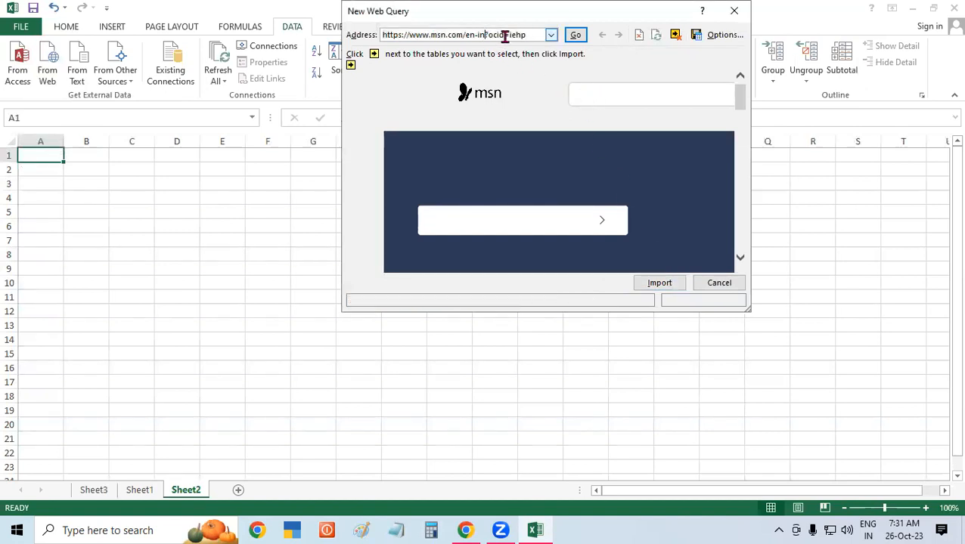
left_click_drag(540, 34, 206, 36)
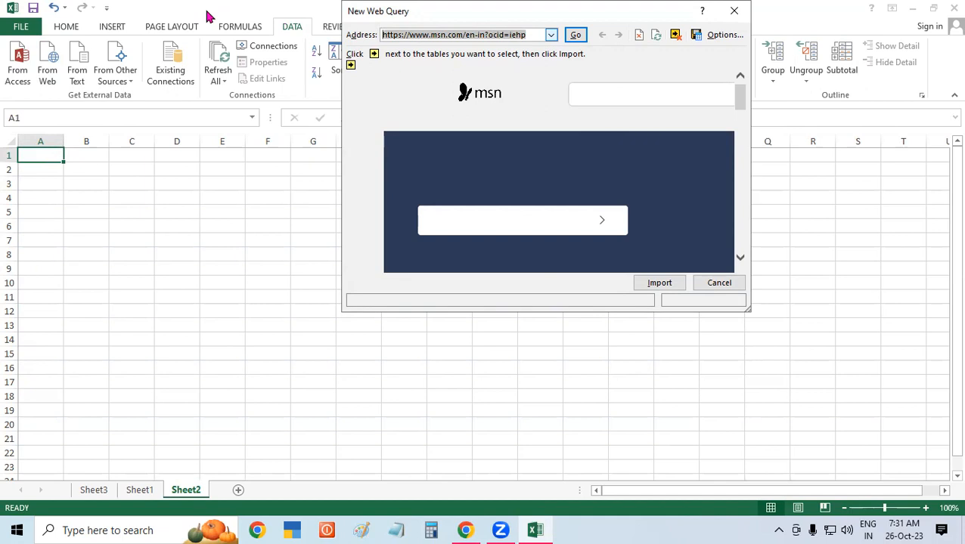
Search for 'notepad shortcut' from the web query's Address box, correcting the typos first.
type("note")
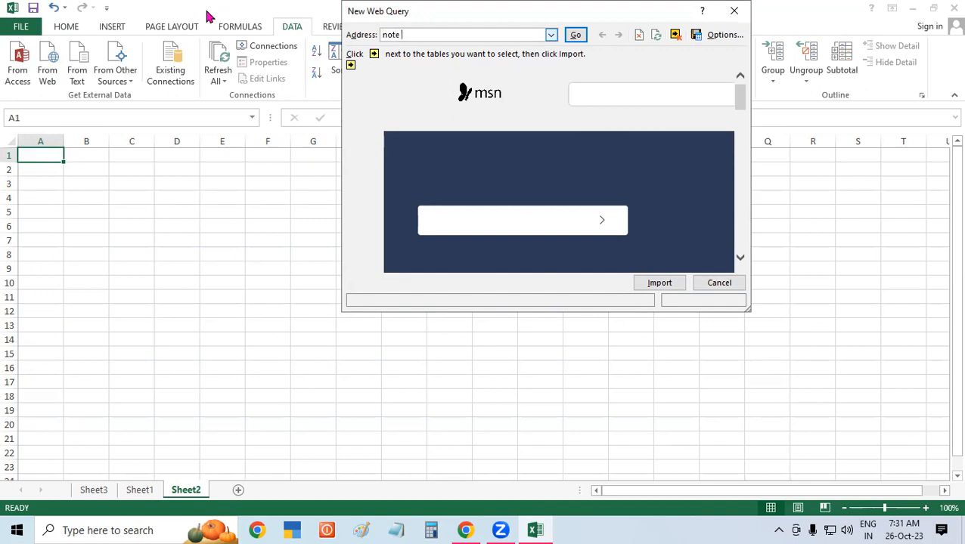
type(" shor")
type("cut")
key("BackSpace")
key("BackSpace")
key("BackSpace")
type("t")
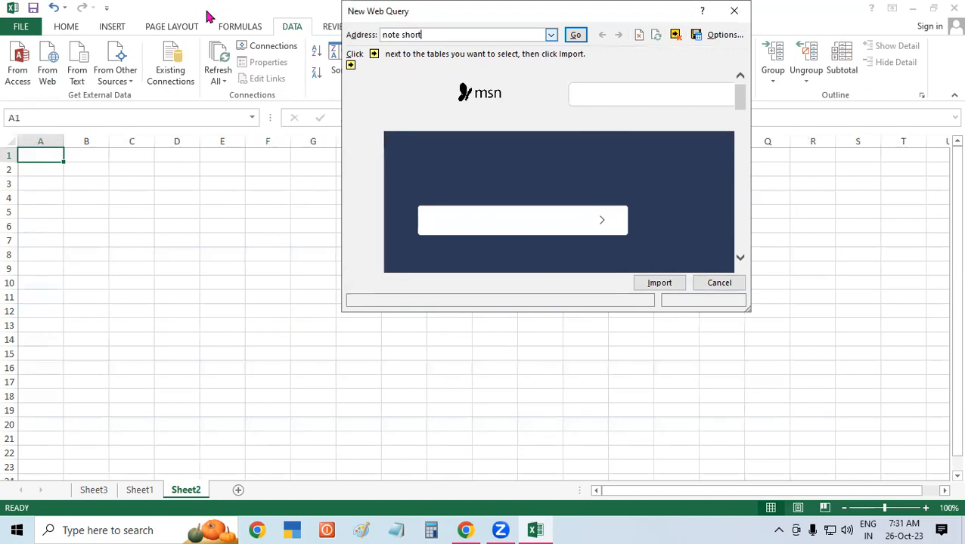
type("cut")
left_click(402, 35)
type("pad")
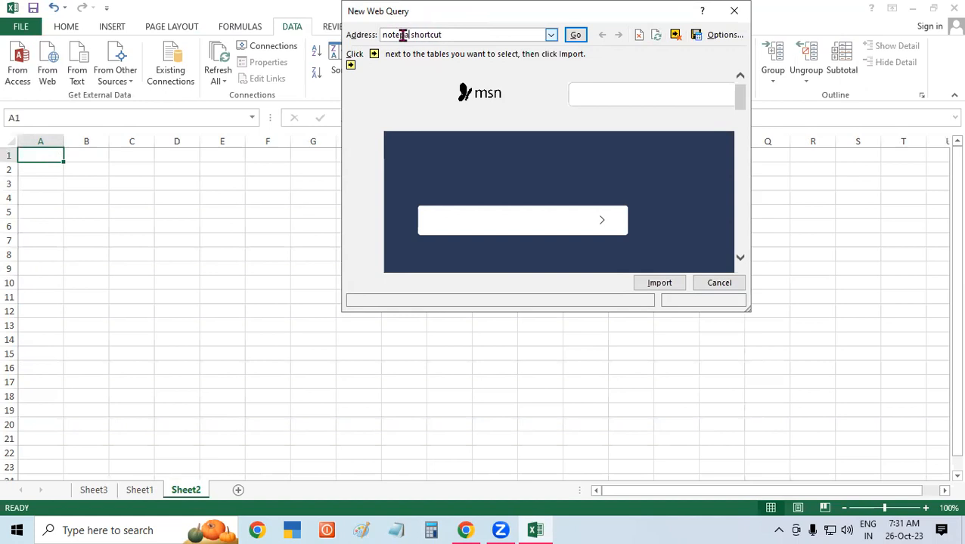
left_click(575, 35)
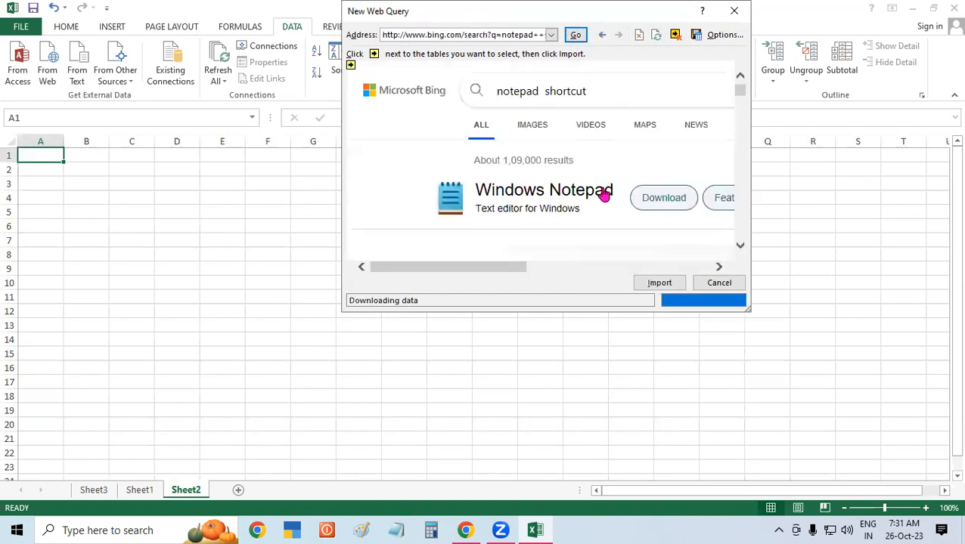
Answer the Script Error prompts with No, then Yes twice, and scroll the Bing results.
left_click_drag(741, 91, 741, 107)
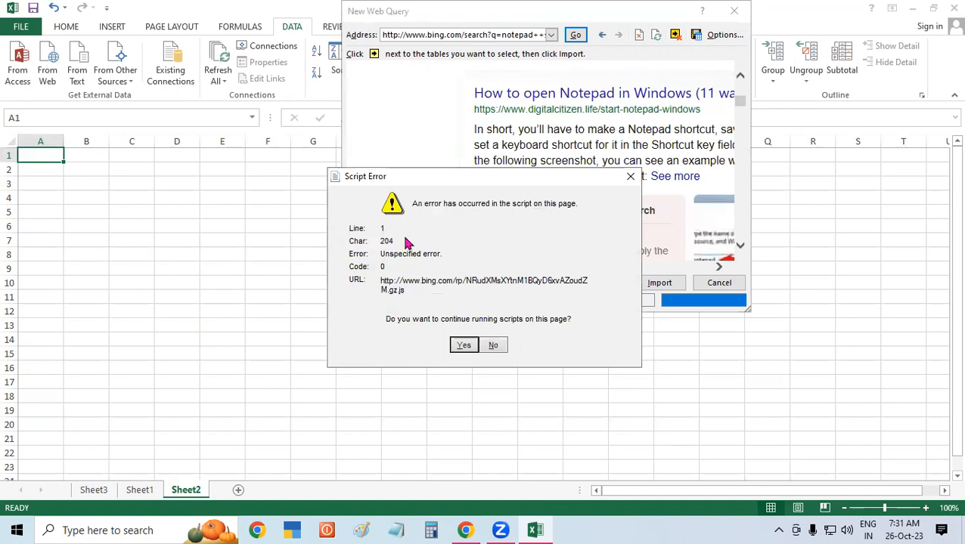
left_click(494, 346)
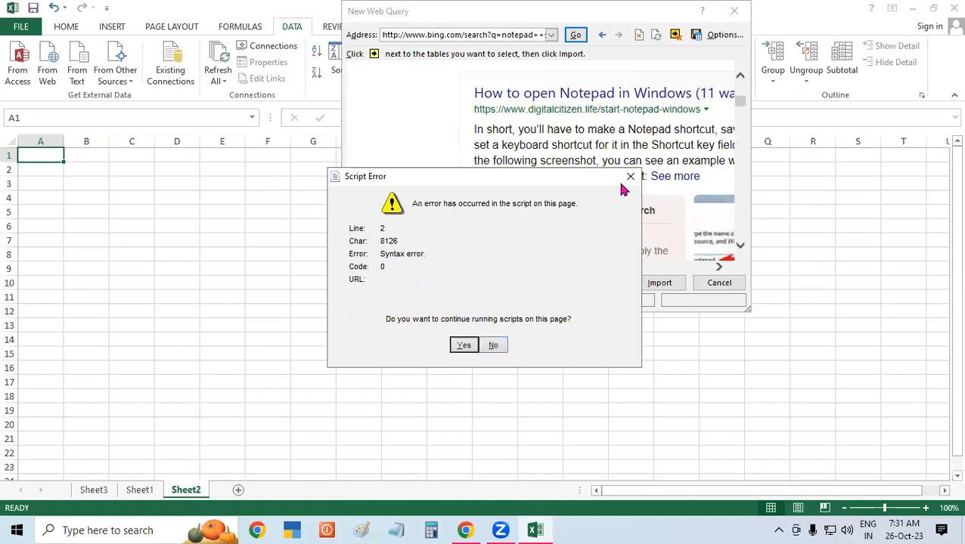
left_click(464, 345)
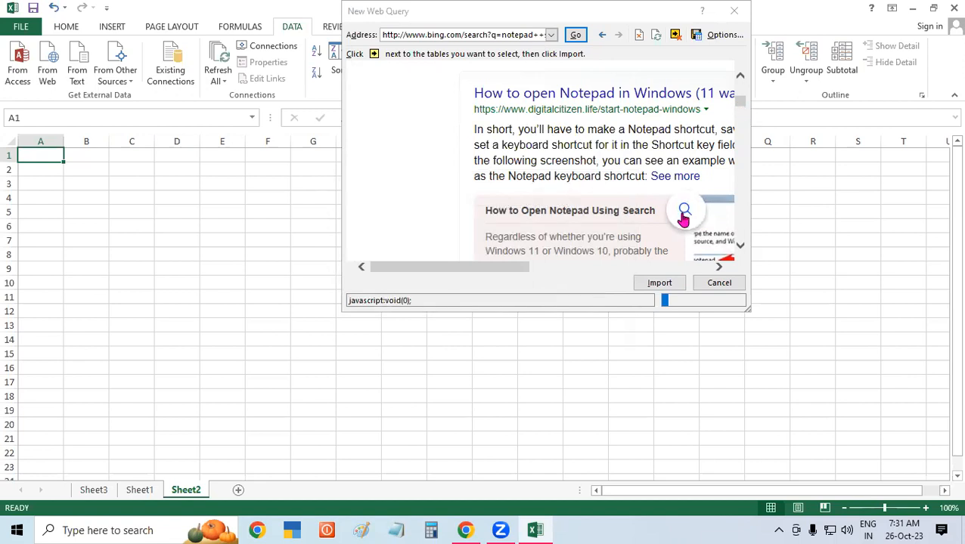
left_click(464, 346)
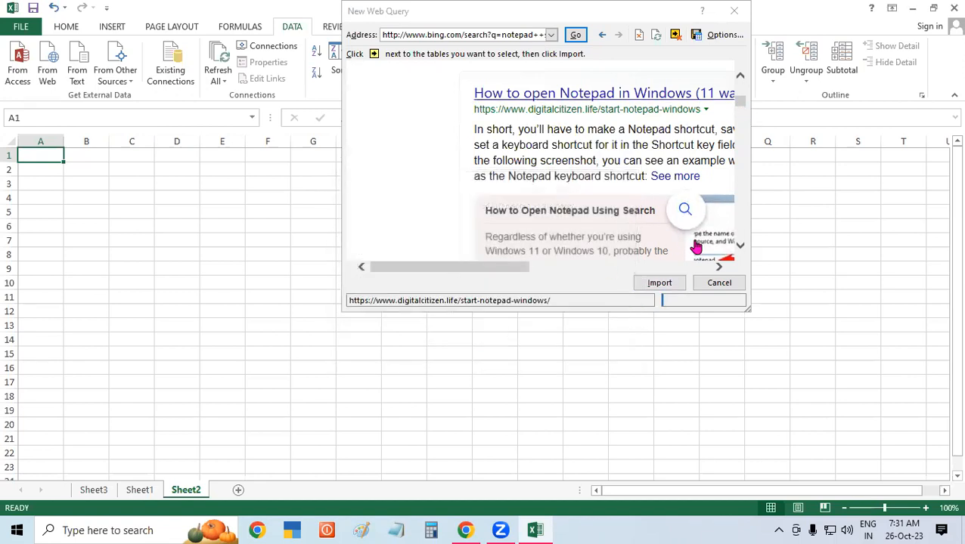
scroll(556, 235, "down", 1)
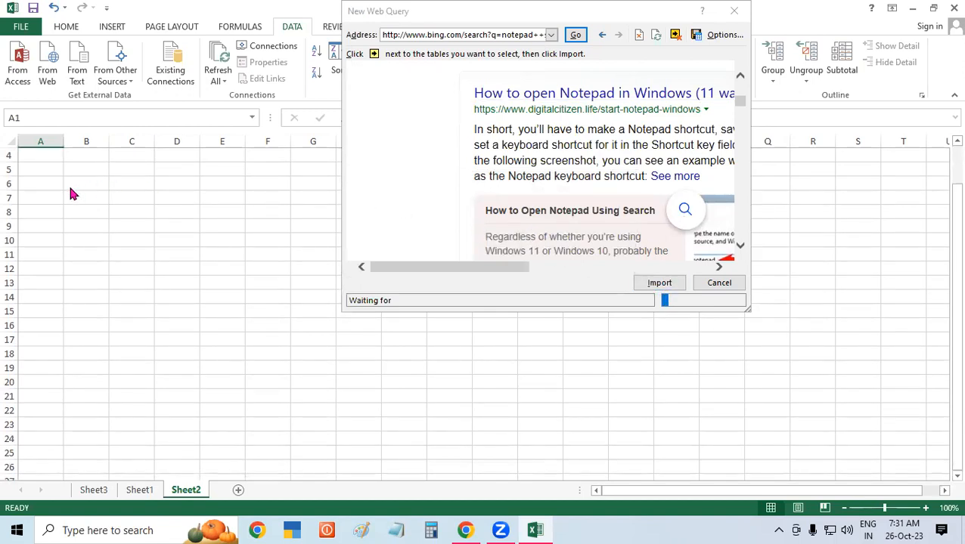
scroll(508, 160, "up", 1)
scroll(509, 160, "down", 1)
key("ctrl+shift+Escape")
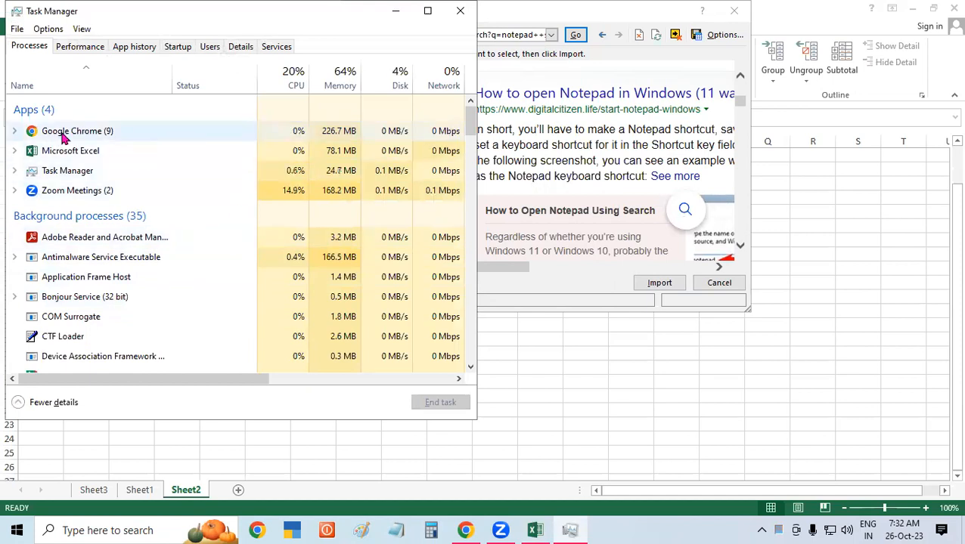
Look through Task Manager's App history, Performance, Startup, Users, Details and Services tabs.
left_click(120, 48)
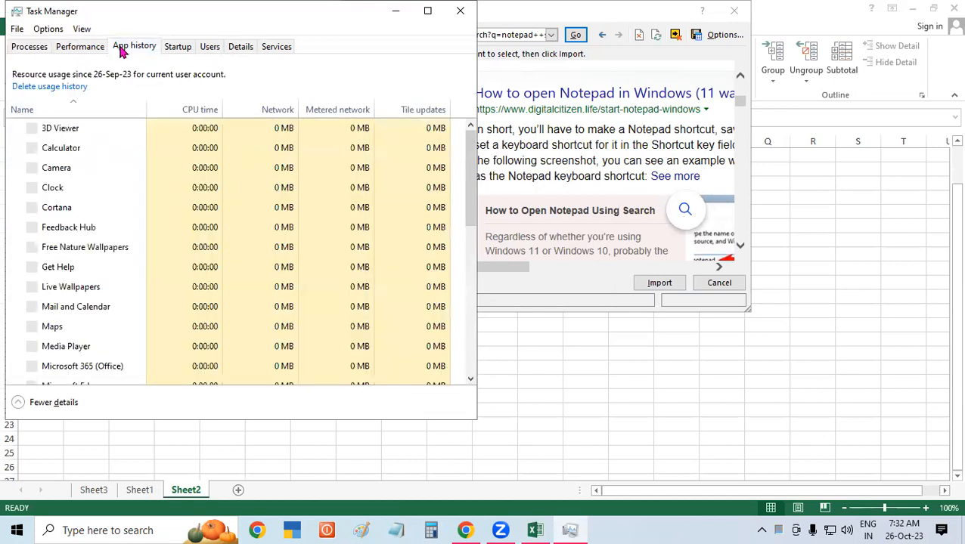
left_click(76, 50)
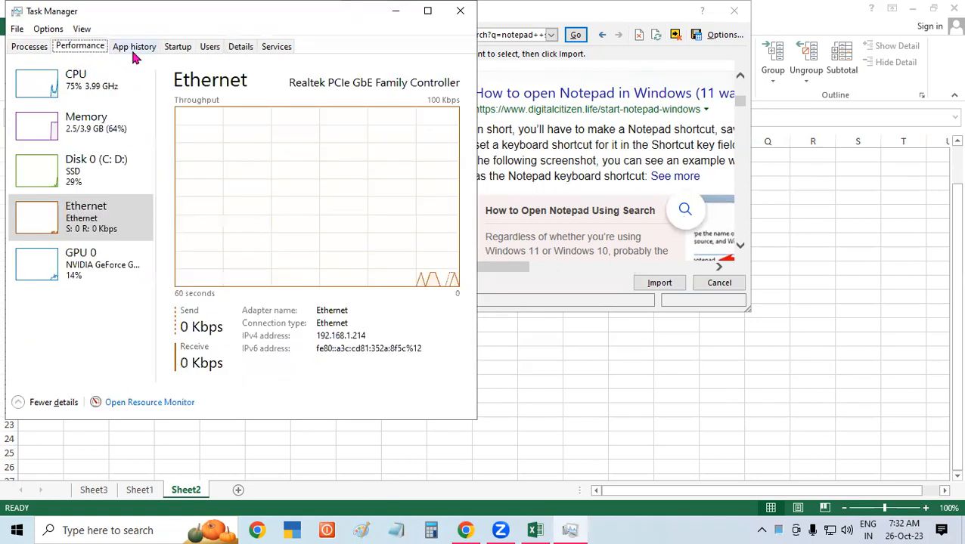
left_click(185, 48)
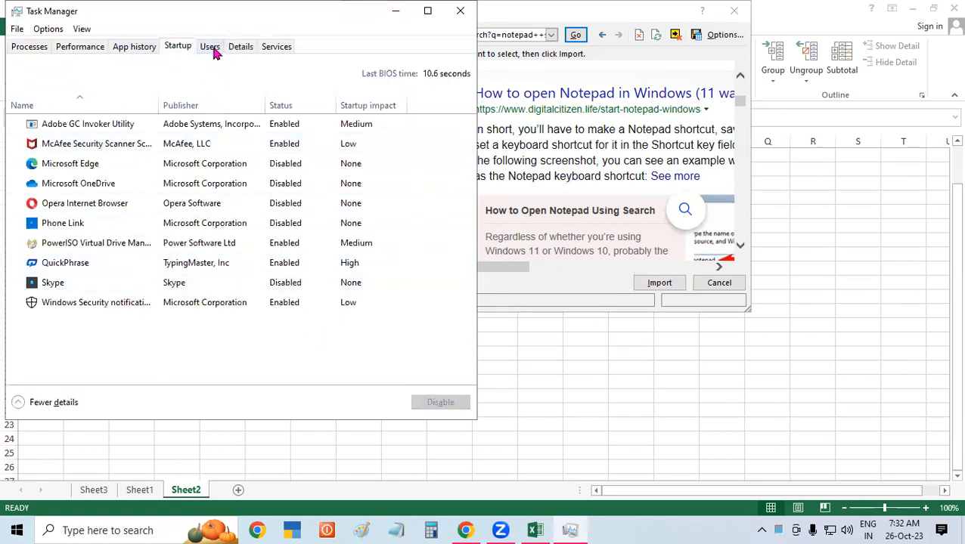
left_click(211, 50)
left_click(252, 51)
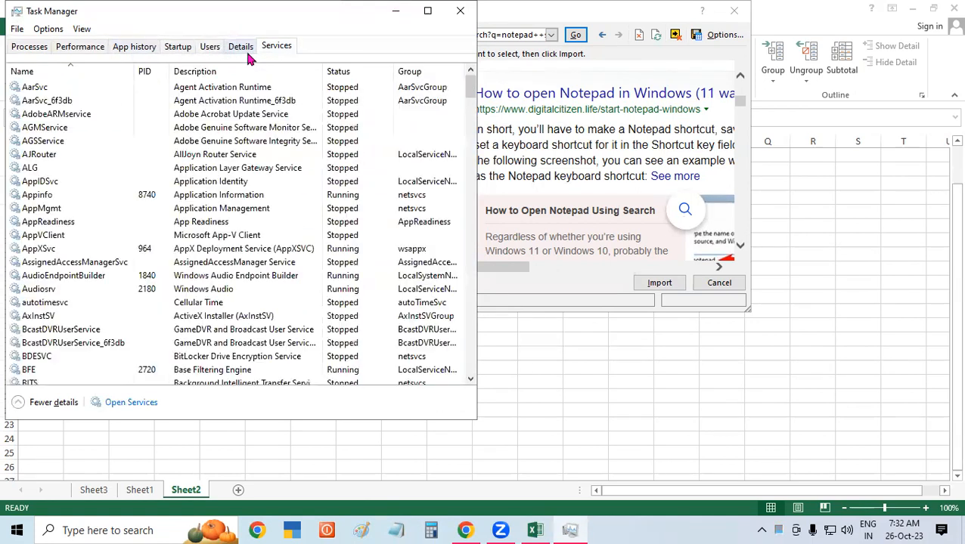
left_click(275, 49)
End the Microsoft Excel task from the Processes list.
left_click(47, 48)
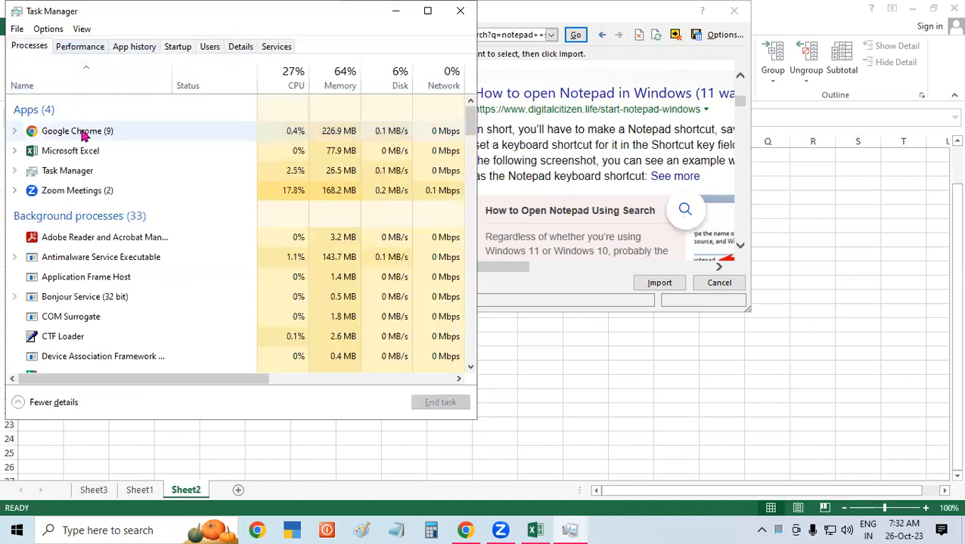
right_click(60, 155)
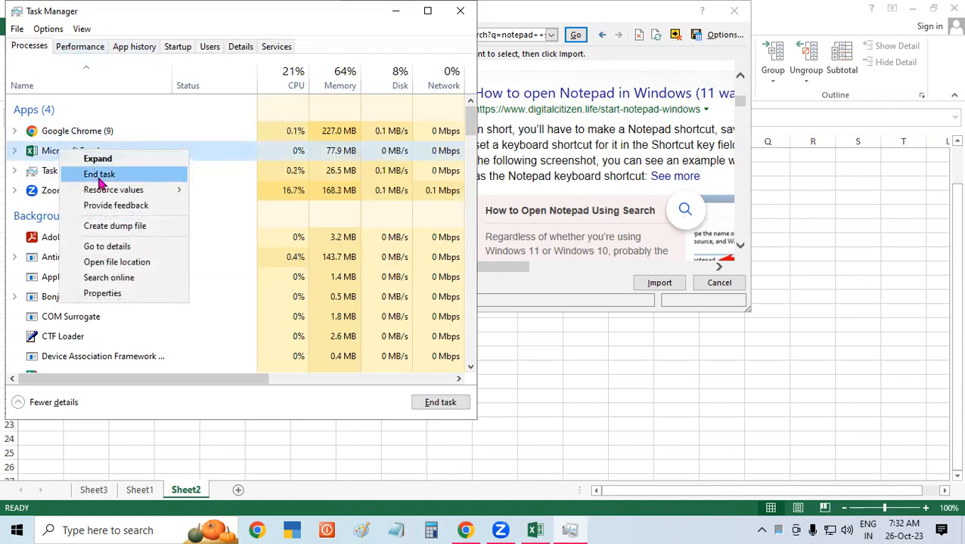
left_click(99, 176)
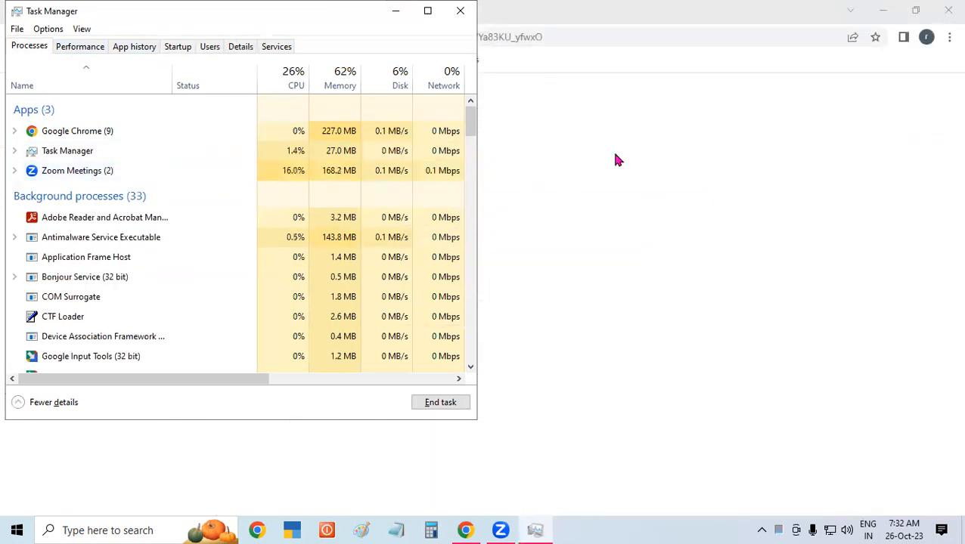
Bring the Chrome window showing the Zoom Post Attendee page to the front.
left_click(629, 151)
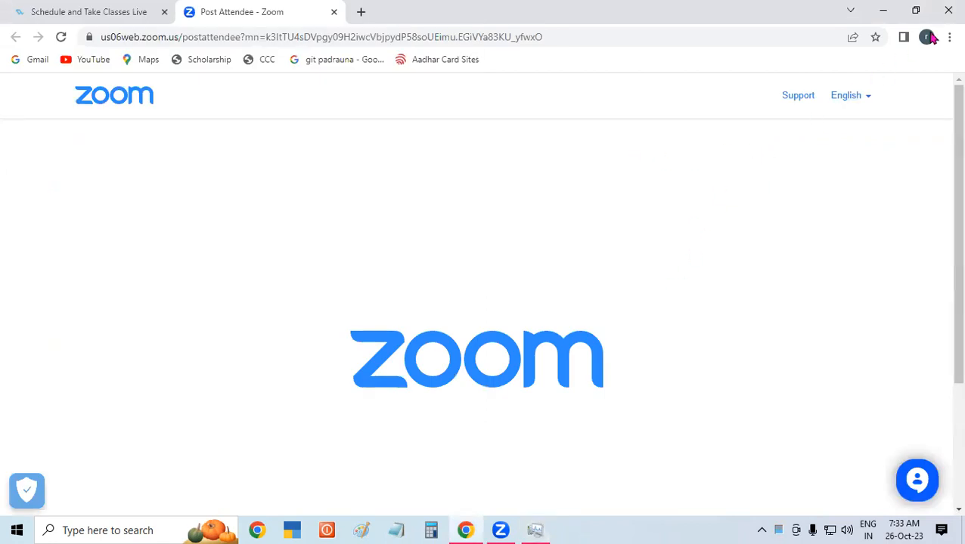
Close Chrome and Task Manager, then relaunch Excel by running 'excel' from the Run dialog.
left_click(947, 7)
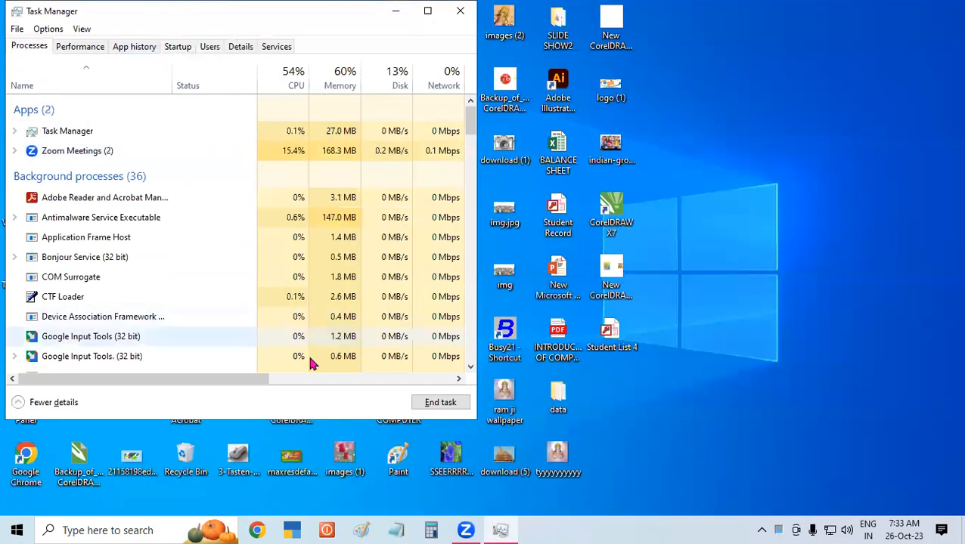
left_click(460, 11)
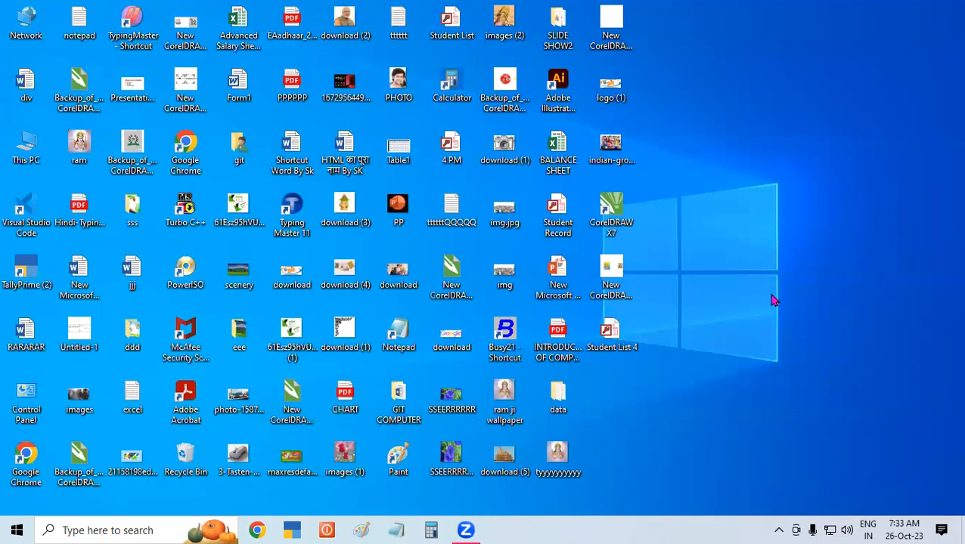
key("super+r")
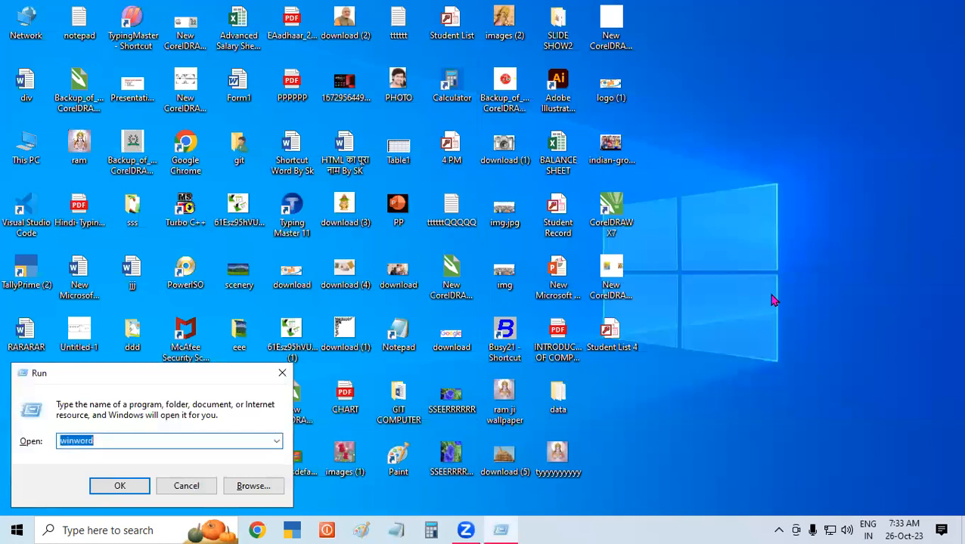
type("excel")
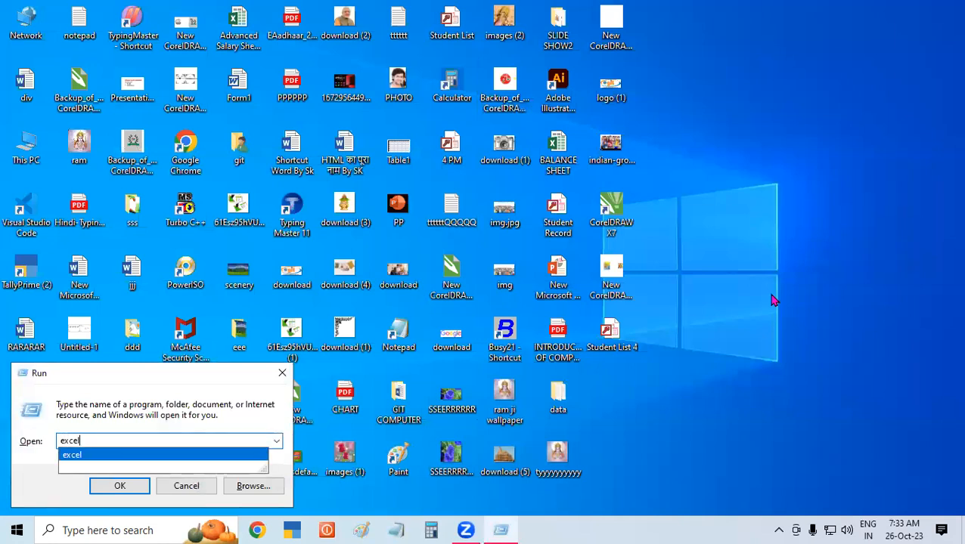
key("Return")
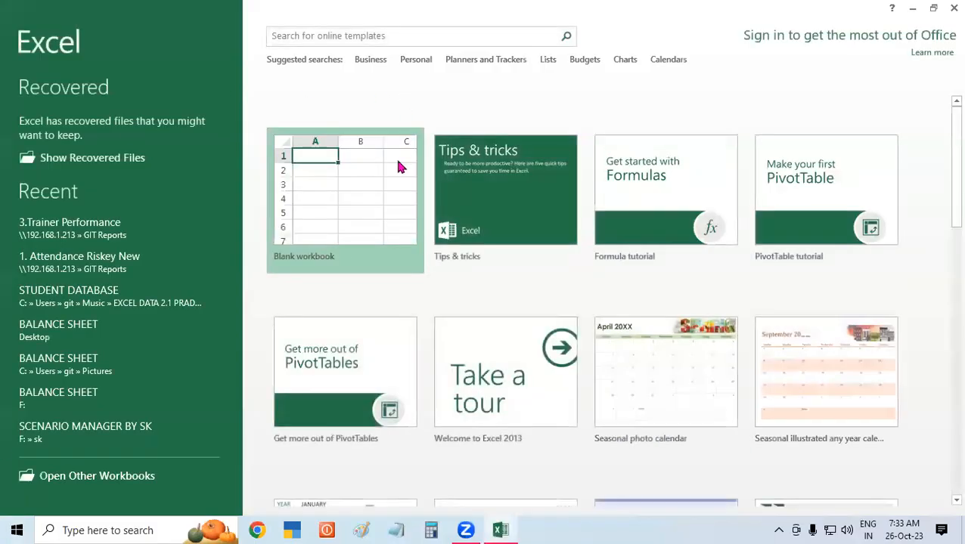
Open a blank Book1 workbook and close the Document Recovery pane, discarding the recovered files.
left_click(398, 163)
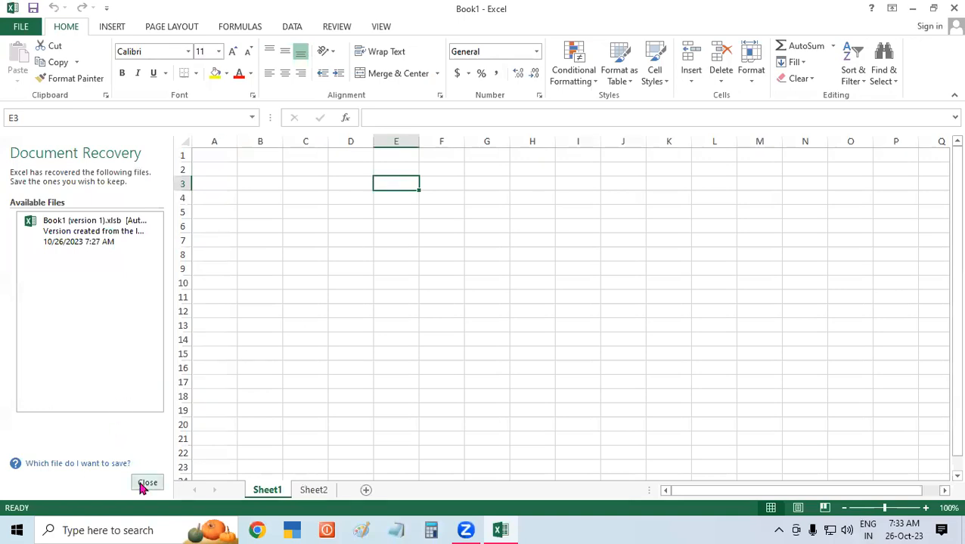
left_click(147, 482)
left_click(356, 219)
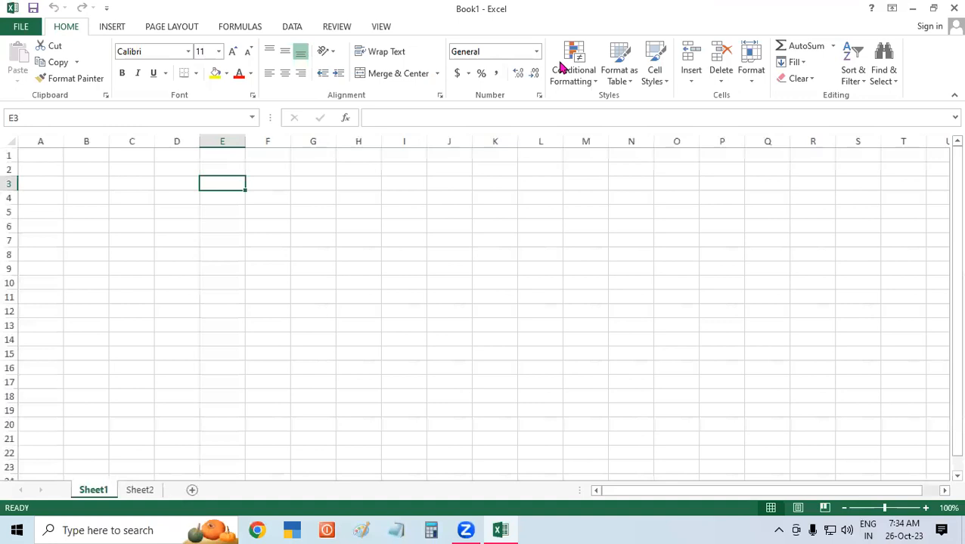
Open the From SQL Server Data Connection Wizard via From Other Sources, then close it without connecting.
left_click(86, 169)
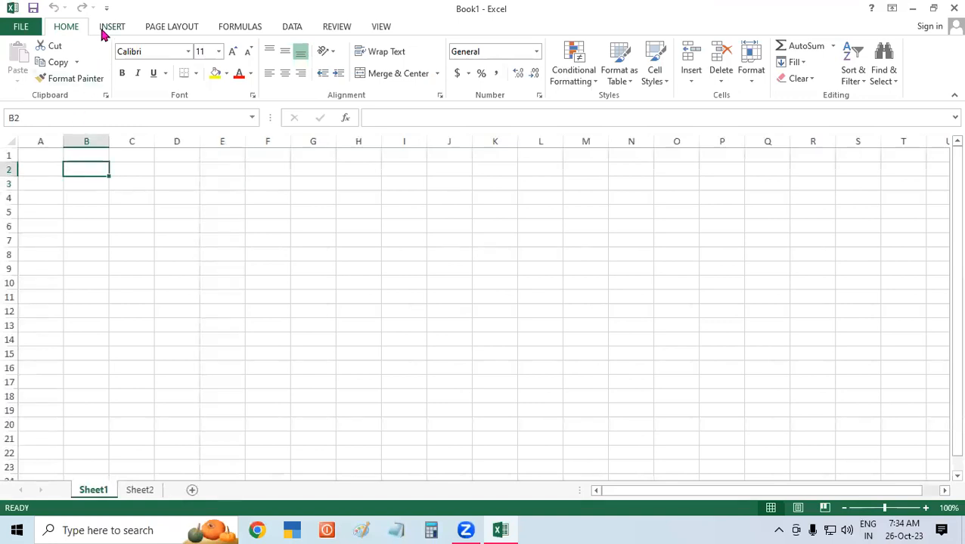
left_click(292, 28)
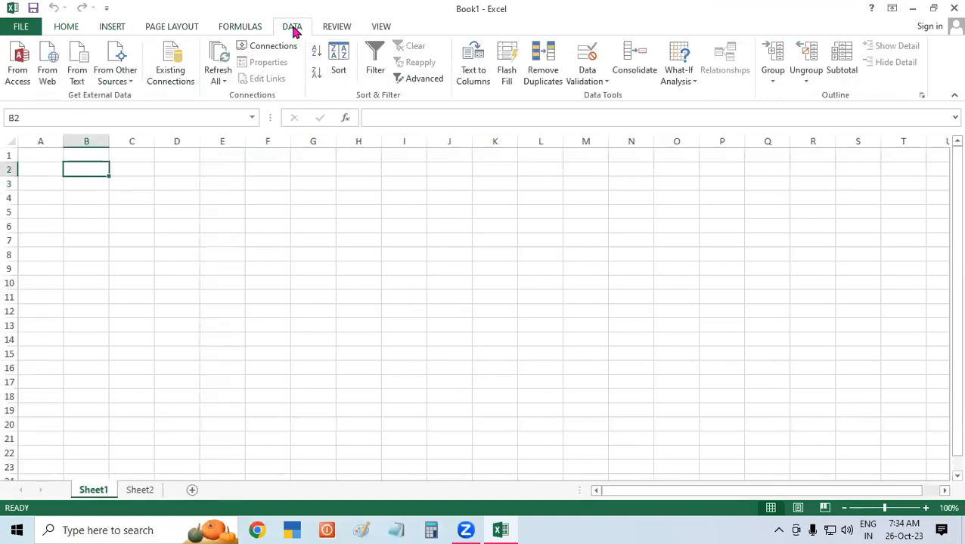
left_click(116, 76)
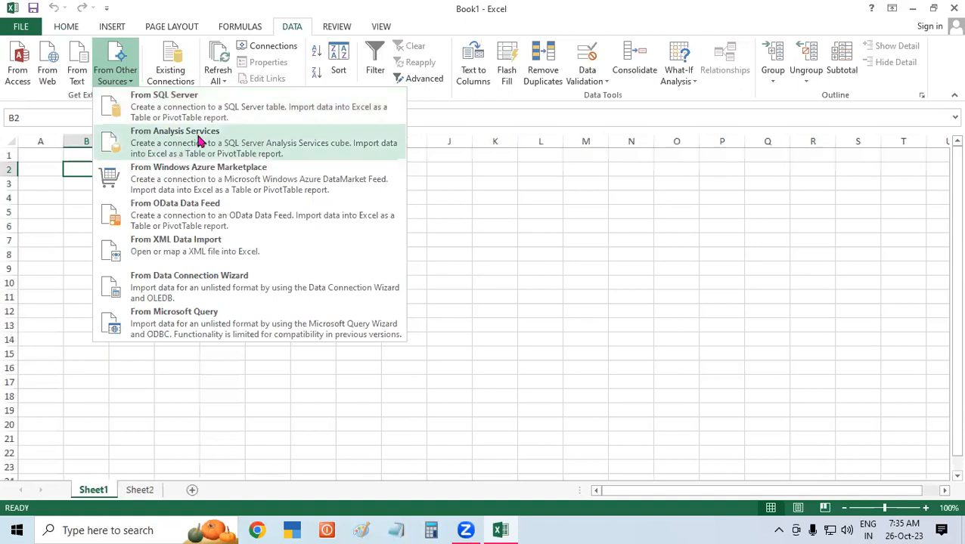
left_click(250, 112)
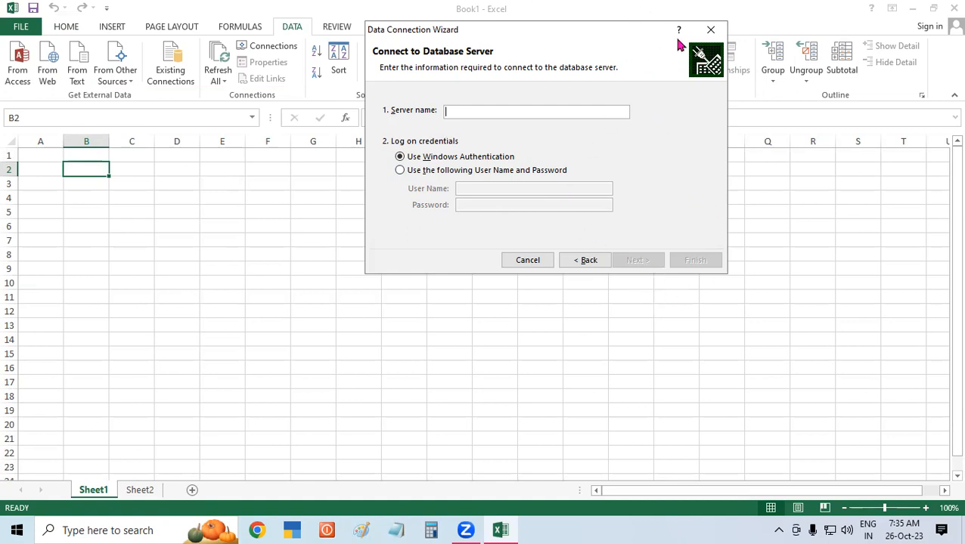
left_click(711, 29)
left_click(147, 351)
left_click(235, 206)
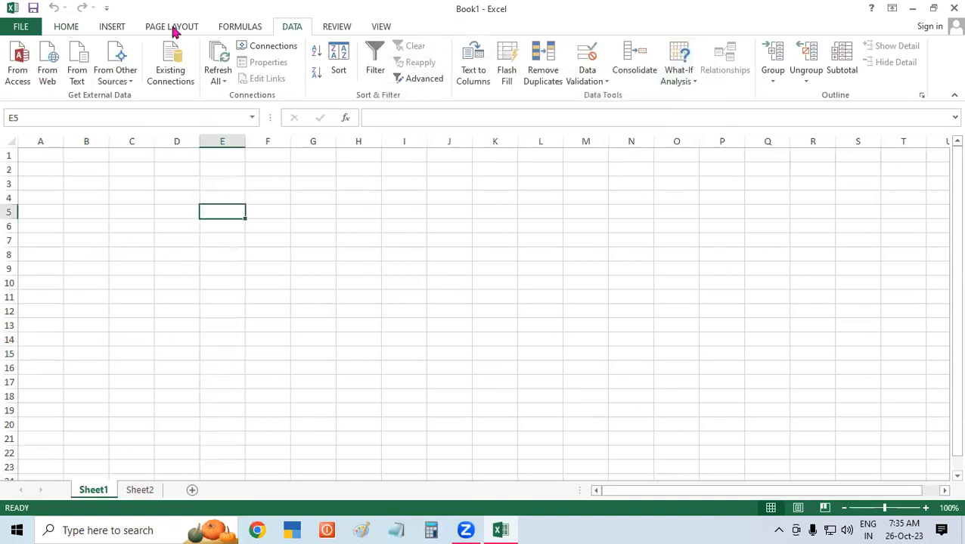
Look over the student details on Sheet1, then list the workbook's existing data connections.
left_click(631, 529)
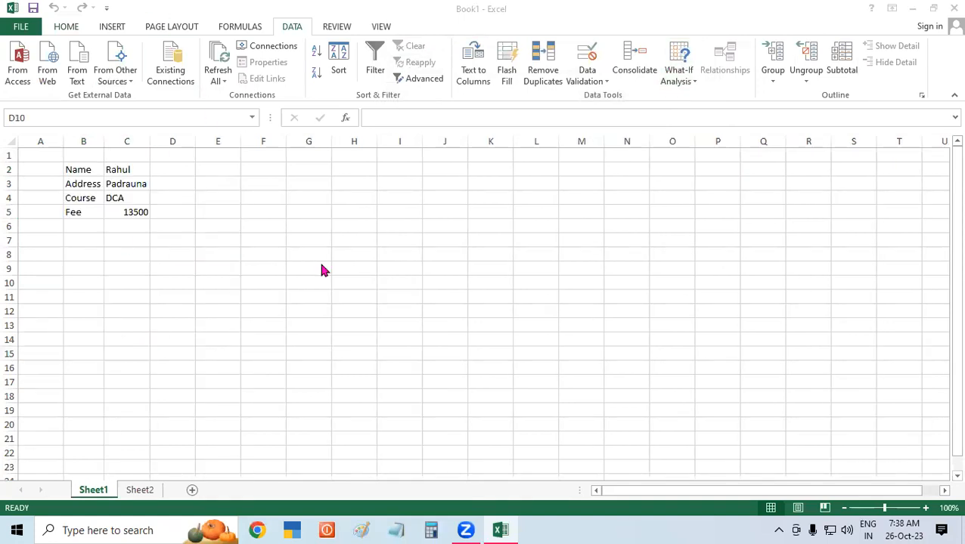
left_click(217, 185)
left_click(371, 203)
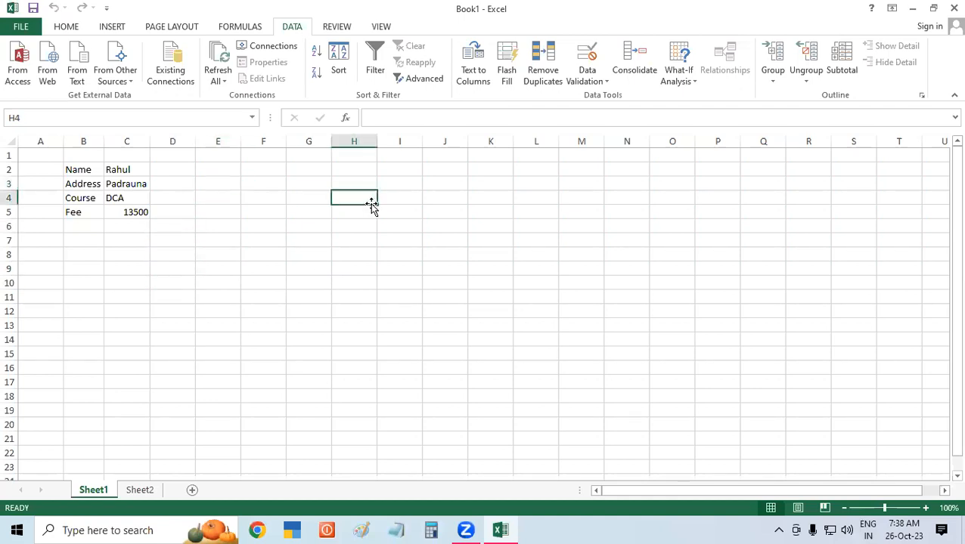
left_click(232, 184)
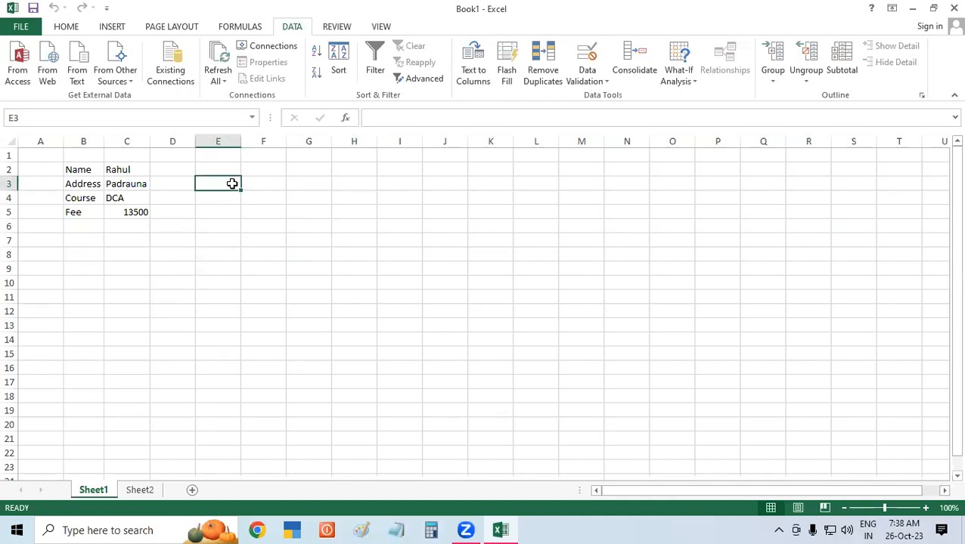
left_click(374, 267)
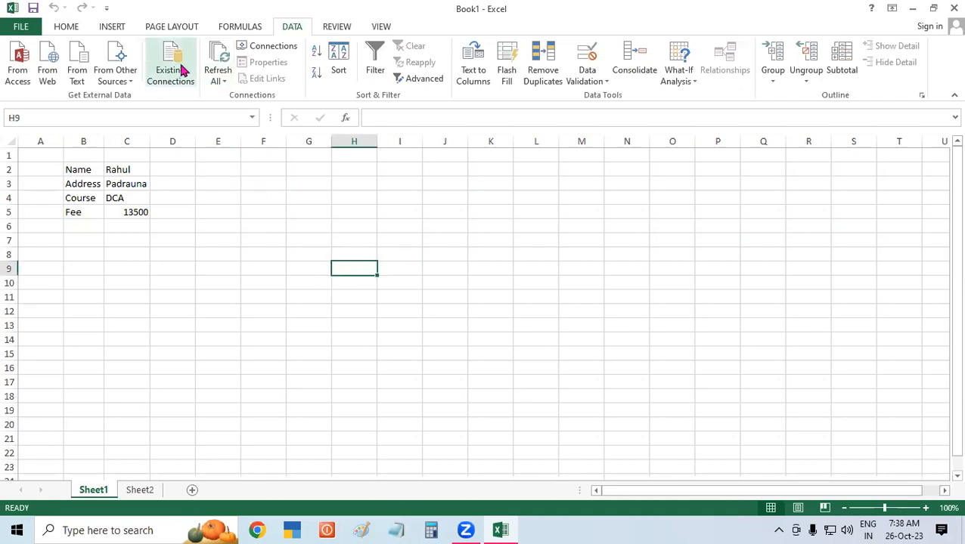
left_click(294, 253)
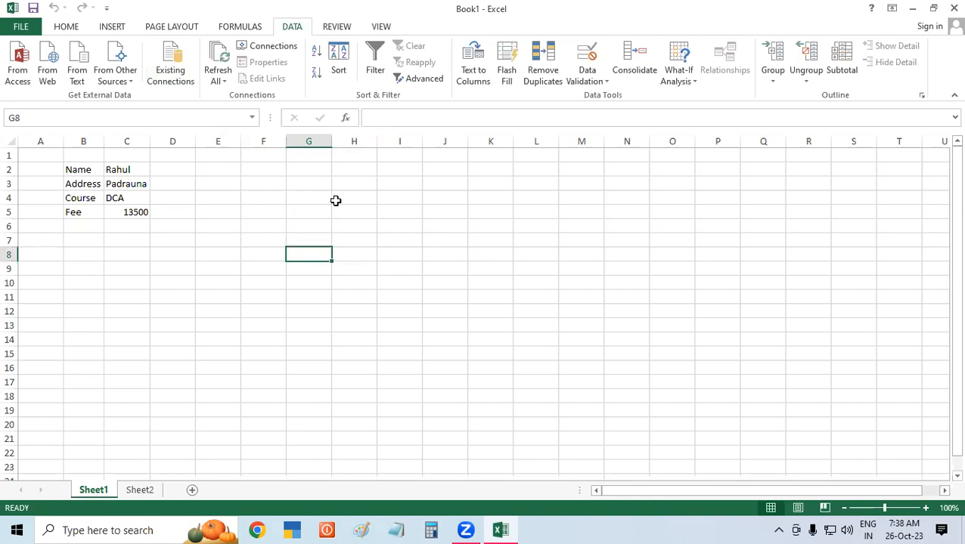
left_click(371, 199)
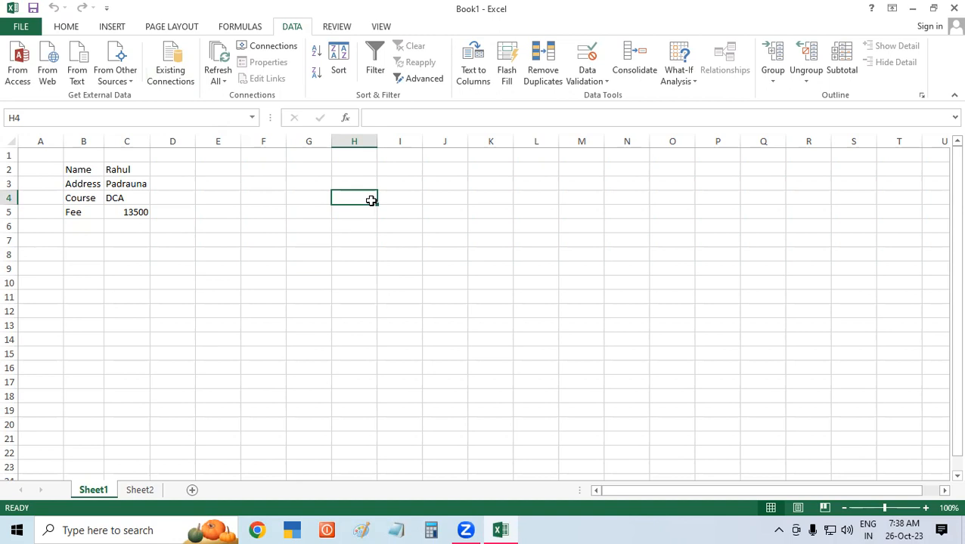
left_click(170, 61)
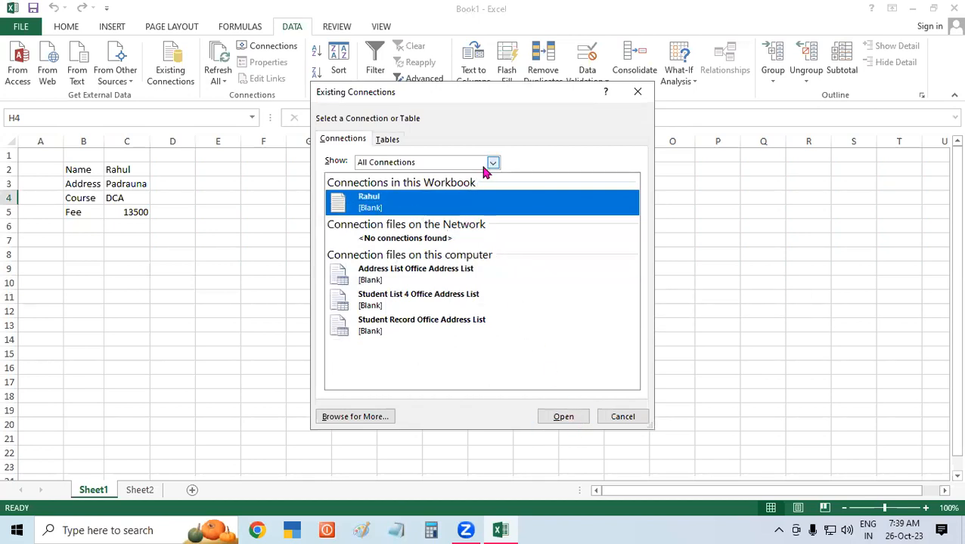
Keep all connections shown, close the dialog without importing, and select cell E5 on Sheet2.
left_click(393, 164)
left_click(378, 174)
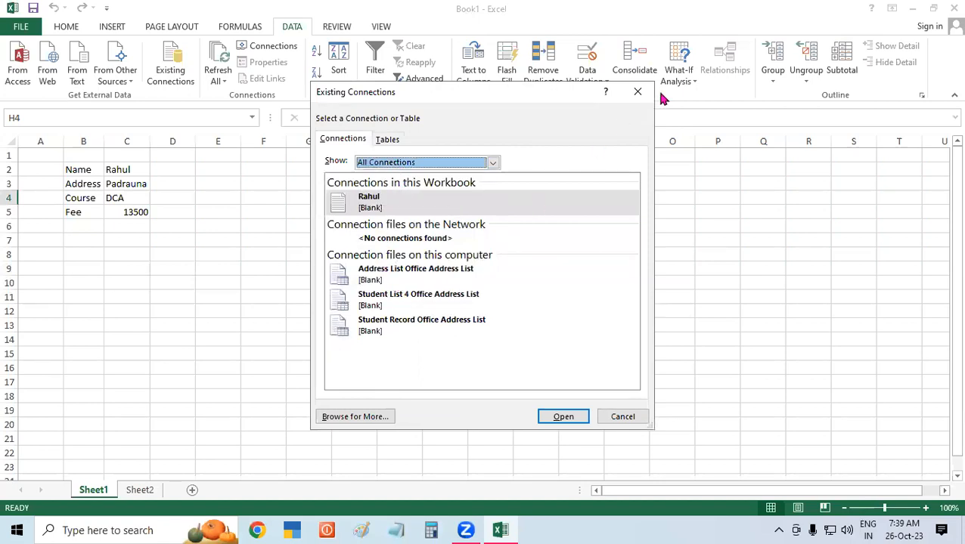
left_click(638, 92)
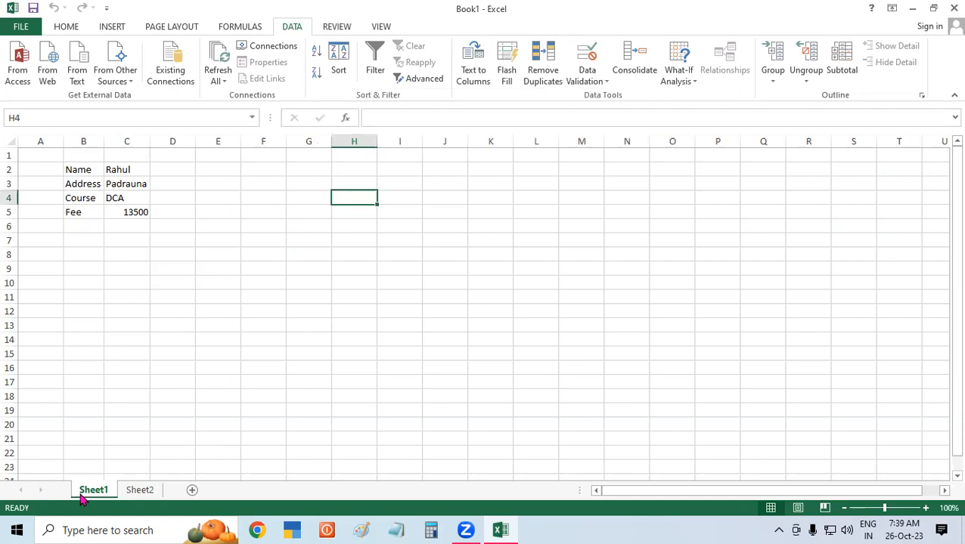
left_click(146, 491)
left_click(204, 215)
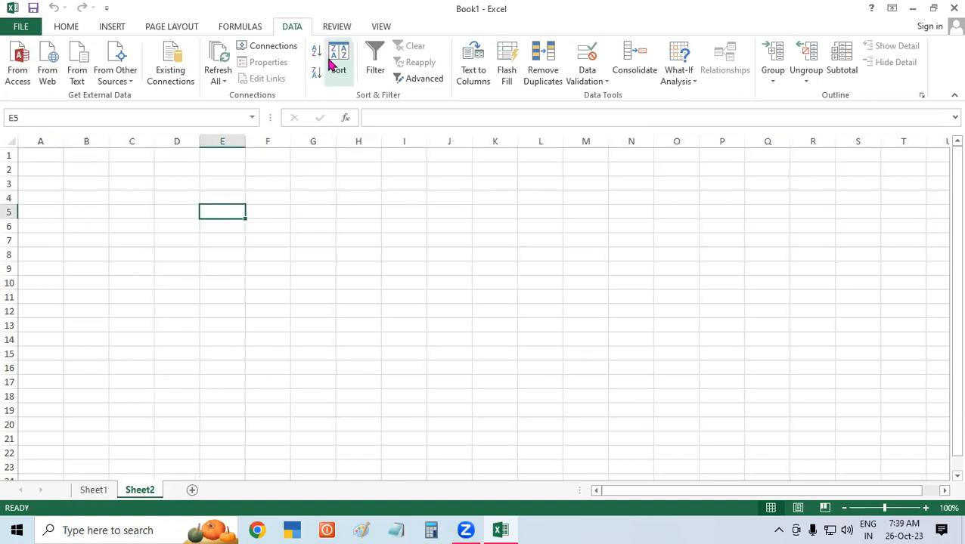
Import the workbook's text-file connection into Sheet2, starting at cell E5.
left_click(168, 63)
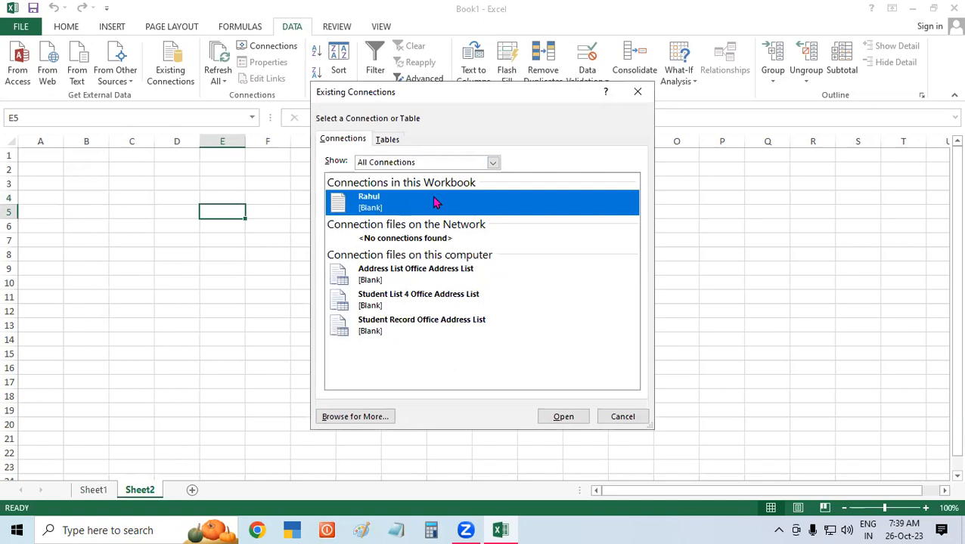
left_click(575, 422)
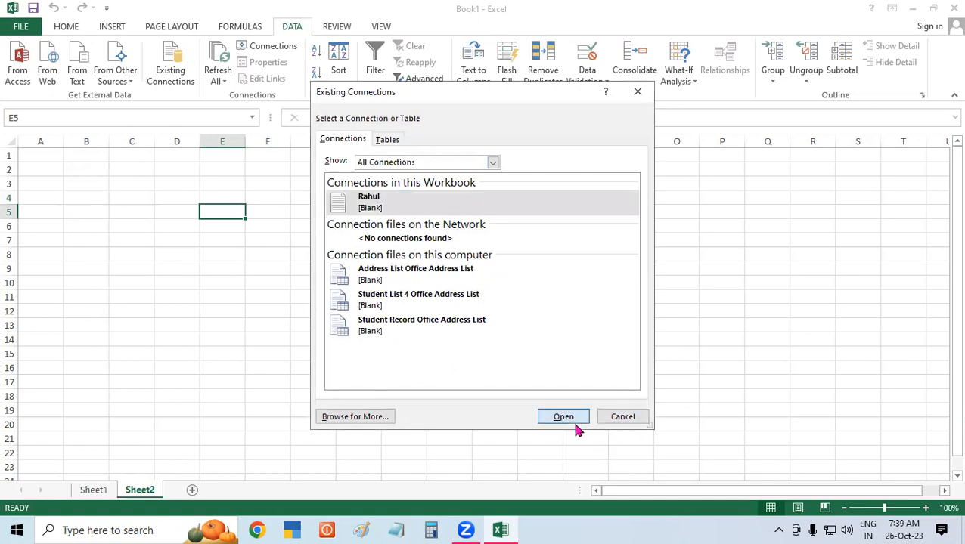
left_click(565, 233)
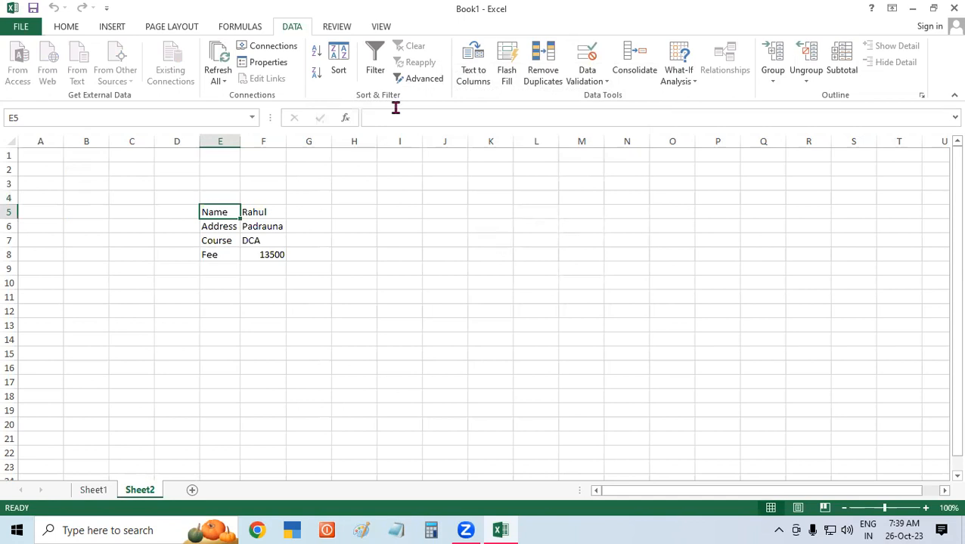
Select a few empty cells around the imported details on Sheet2.
left_click(364, 309)
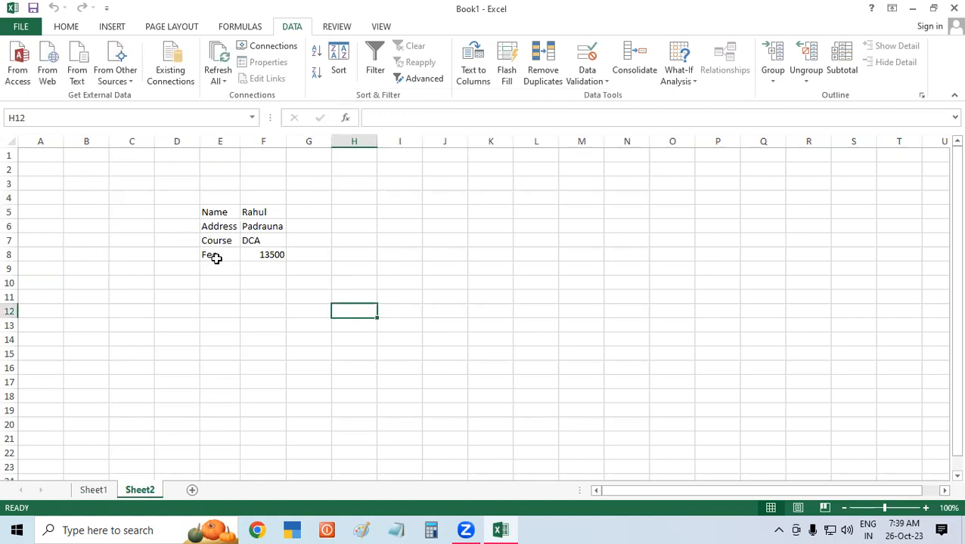
left_click(363, 264)
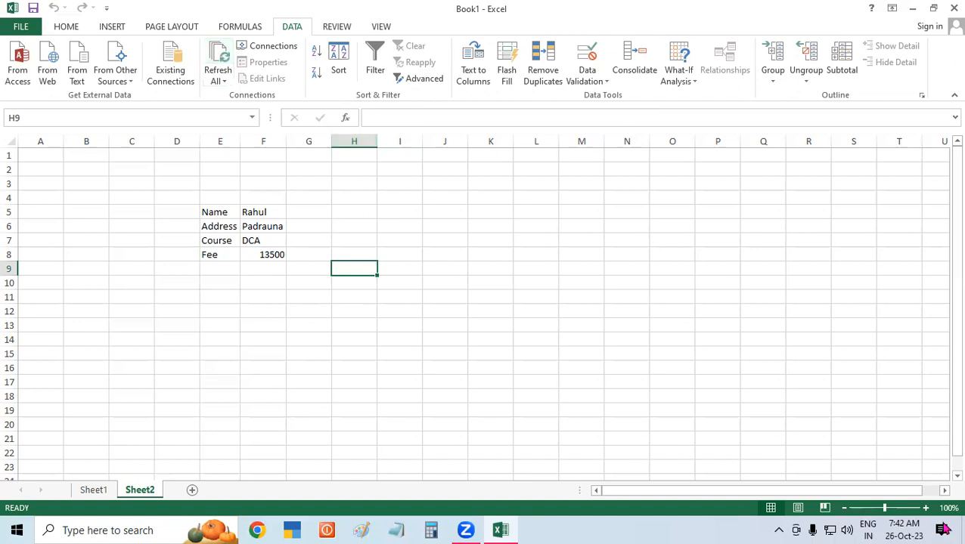
left_click(225, 363)
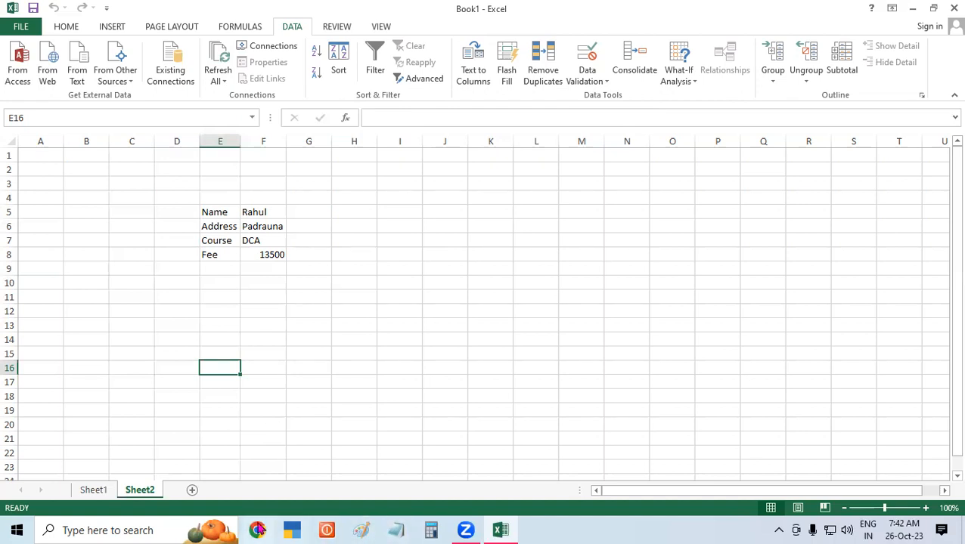
Minimize Excel, open Documents from This PC, and scroll to the student details text file.
left_click(914, 10)
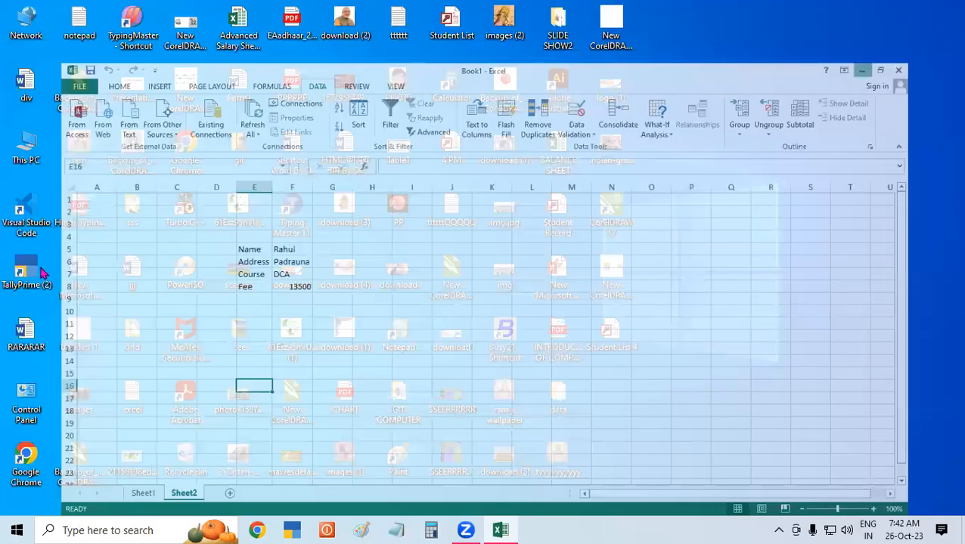
double_click(26, 150)
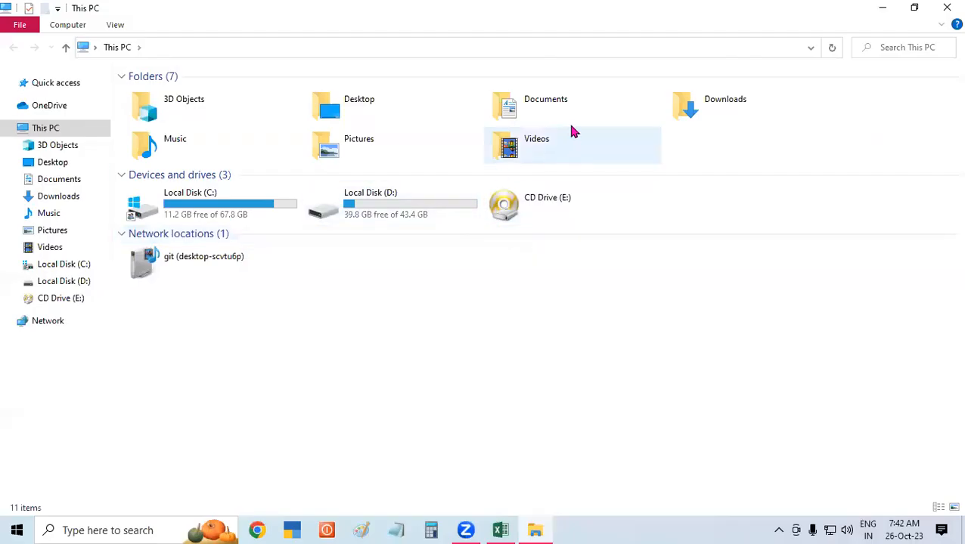
left_click(594, 113)
double_click(595, 113)
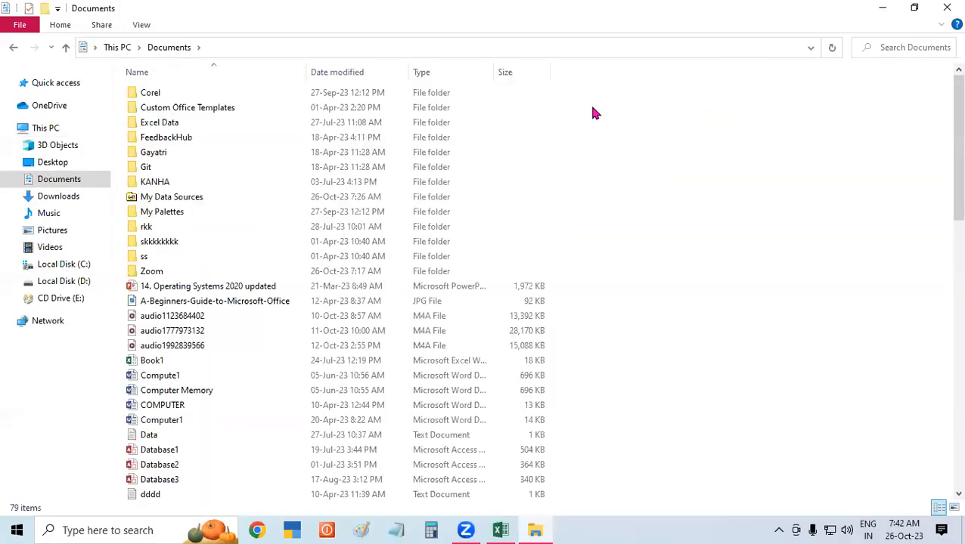
scroll(204, 423, "down", 1)
scroll(315, 409, "down", 1)
scroll(315, 409, "up", 2)
scroll(315, 409, "down", 1)
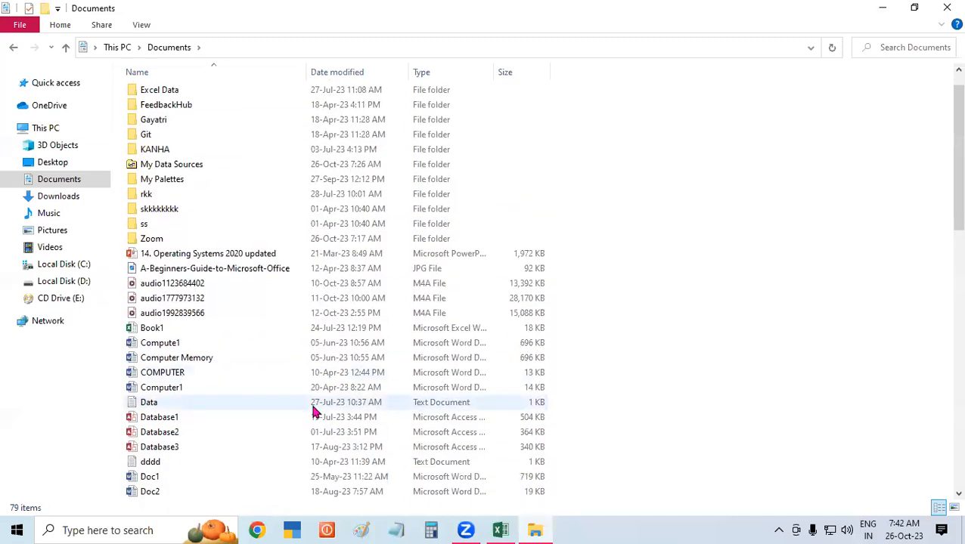
scroll(229, 409, "down", 1)
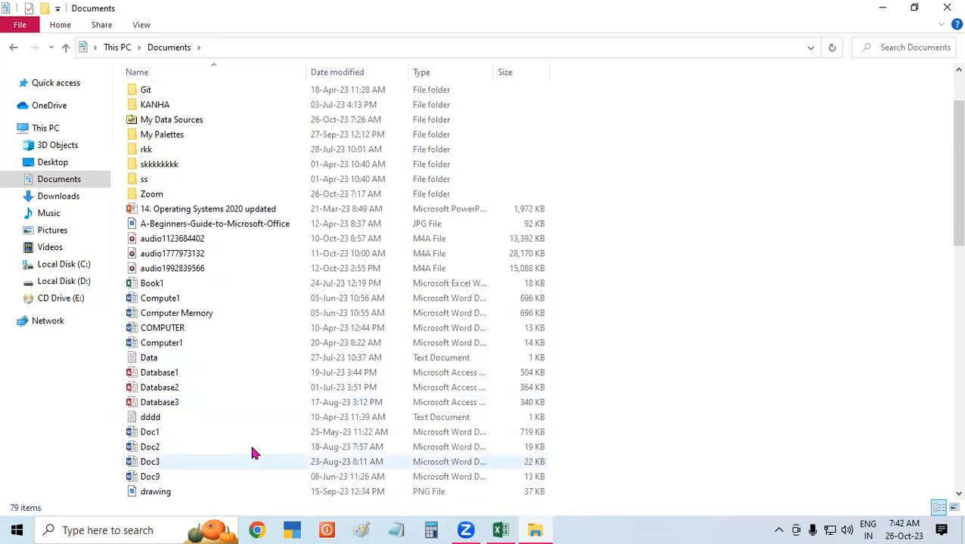
scroll(260, 457, "up", 1)
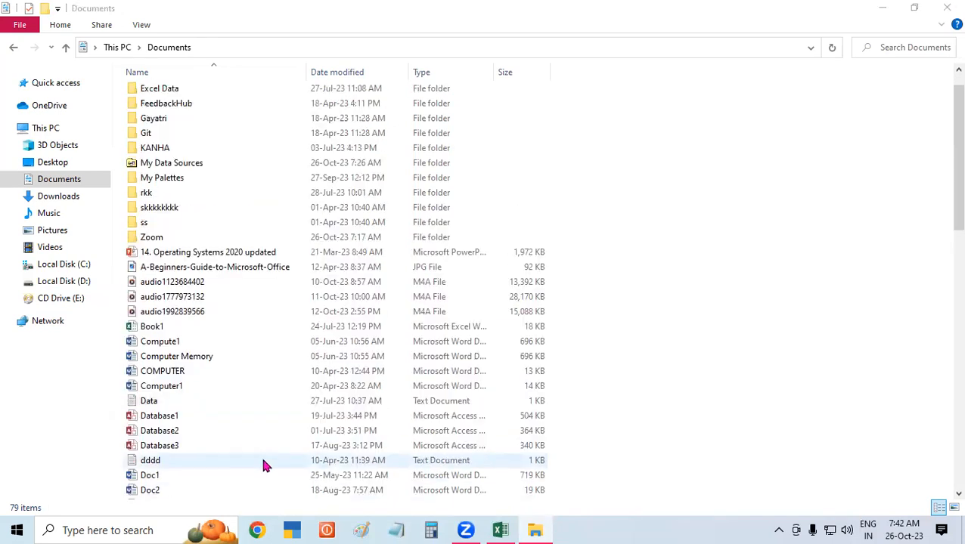
scroll(269, 461, "down", 1)
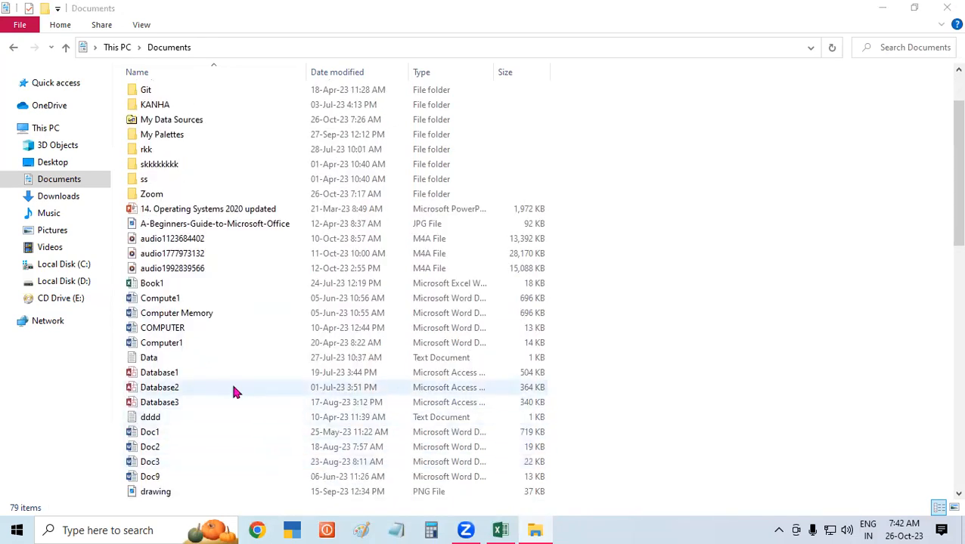
left_click_drag(954, 138, 945, 518)
Open the student details file in Notepad and add tab-separated lines Paid 13000 and Due 500.
double_click(171, 194)
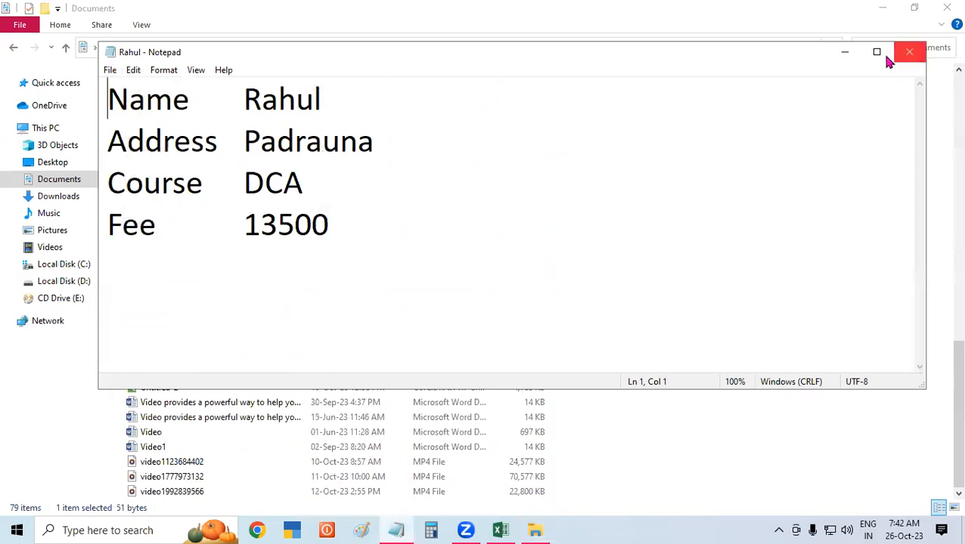
left_click(873, 52)
left_click(265, 178)
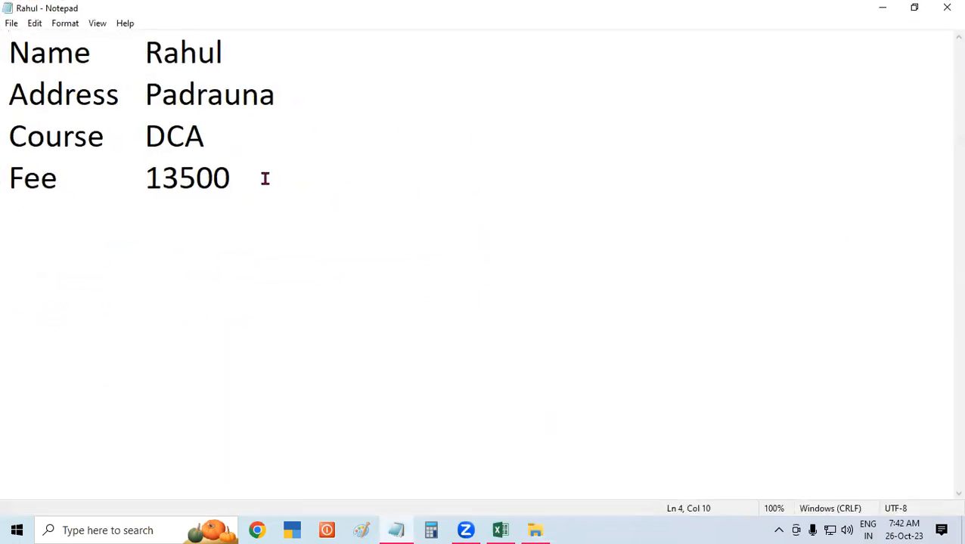
key("Return")
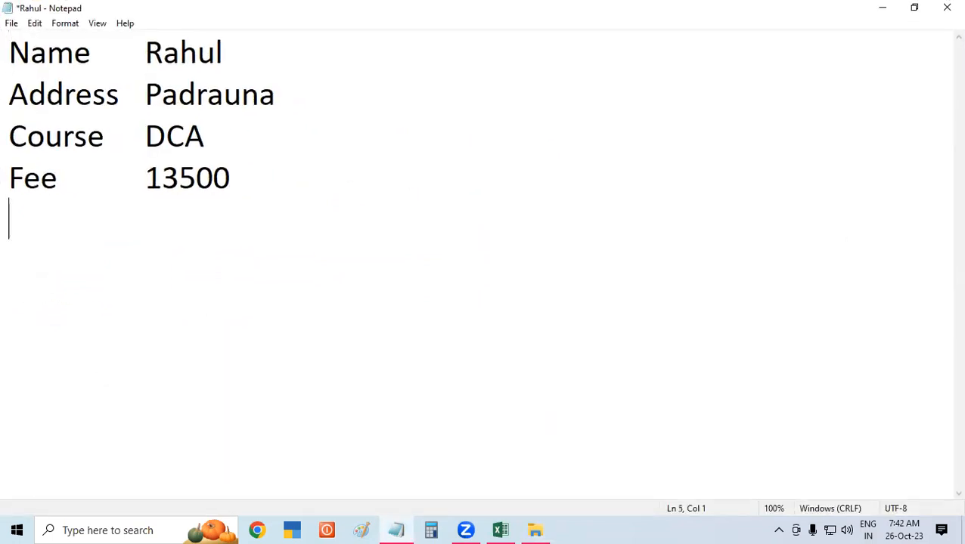
type("Paid")
key("Tab")
type("13000")
key("Return")
type("Due")
key("Tab")
type("500")
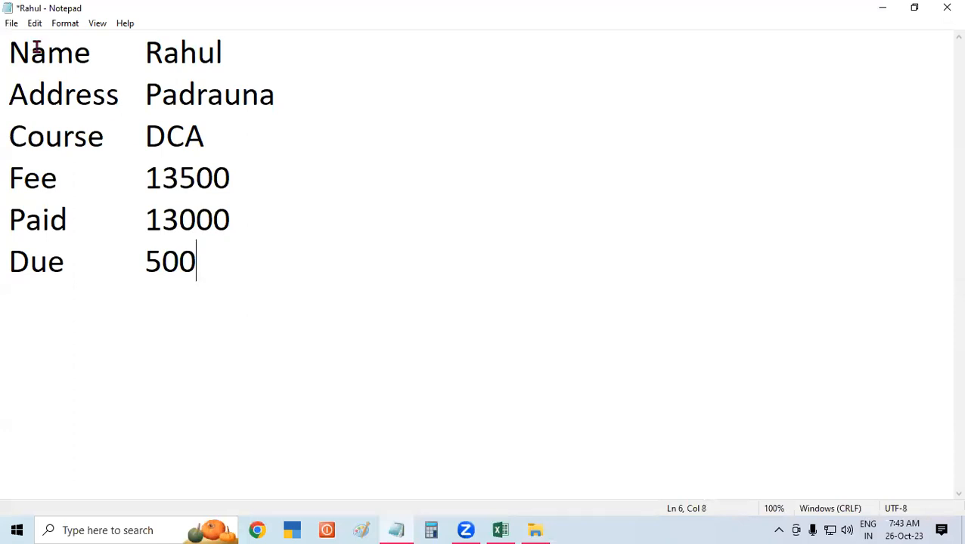
Save the text file, then close Notepad and File Explorer.
left_click(11, 24)
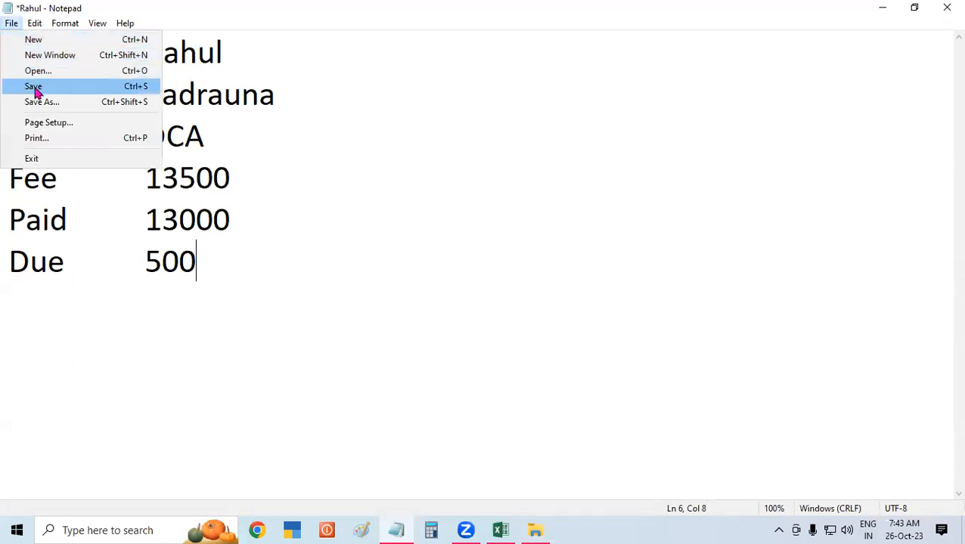
left_click(35, 87)
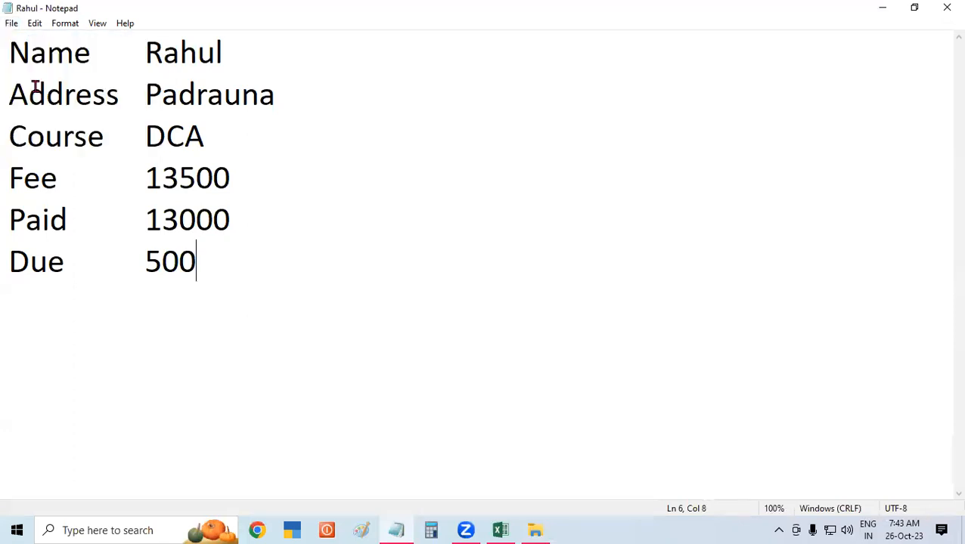
left_click(946, 6)
left_click(946, 7)
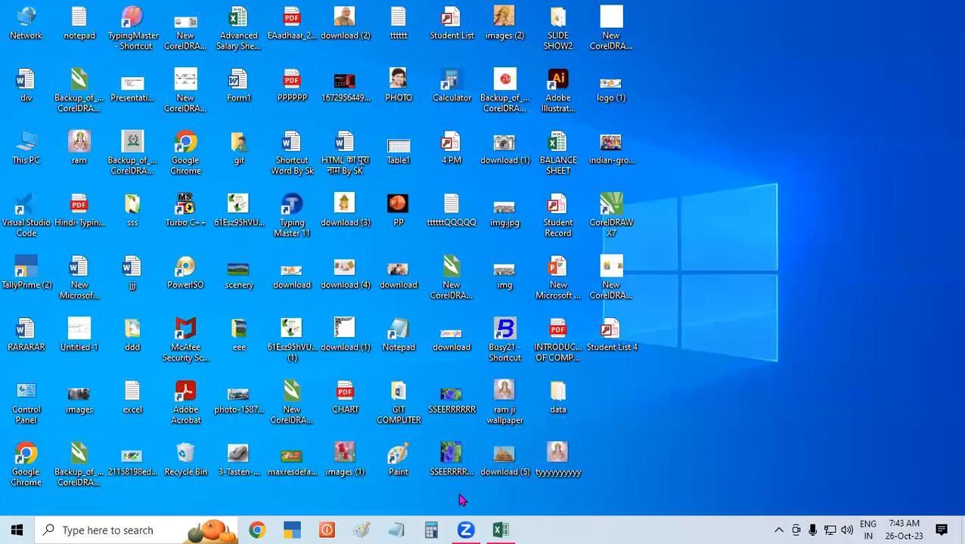
Restore the Excel workbook and run Refresh All on its data connections.
left_click(500, 530)
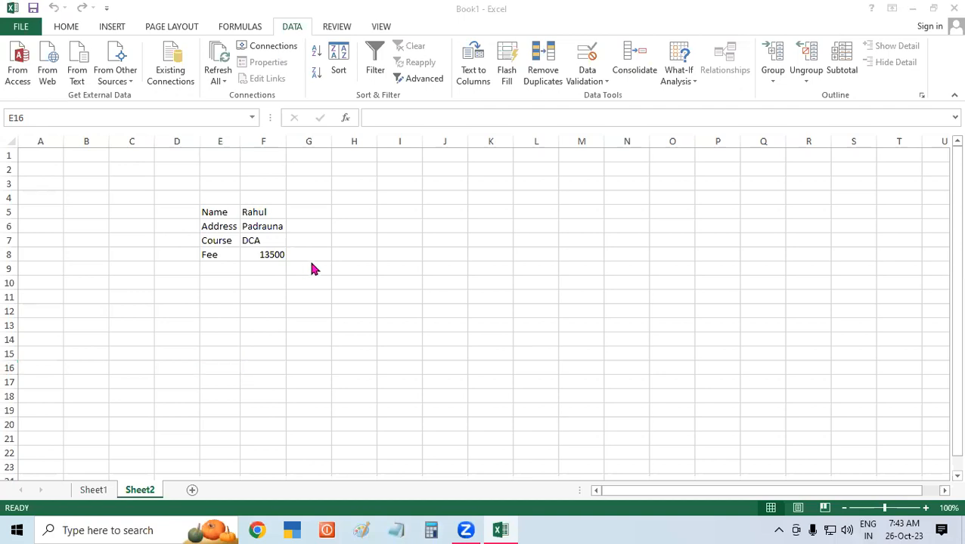
left_click(214, 66)
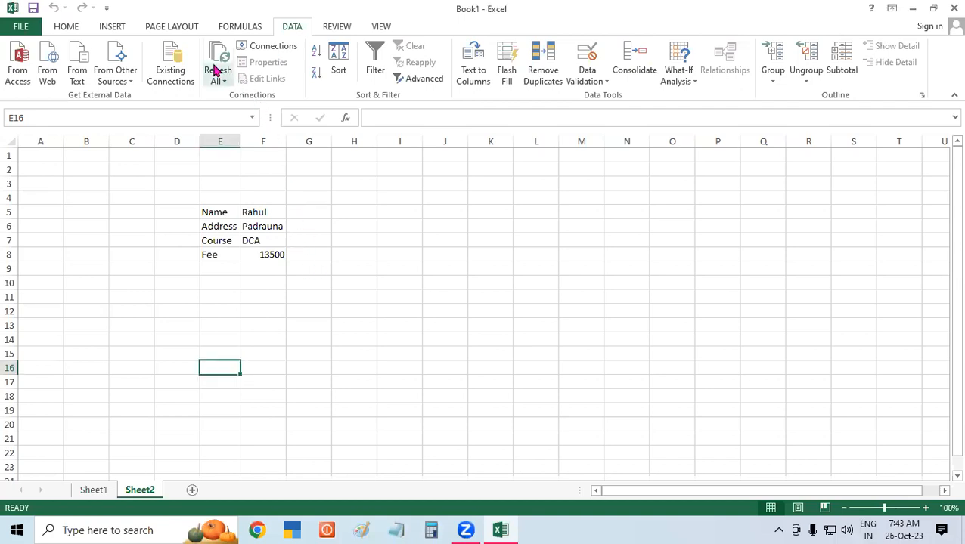
left_click(216, 70)
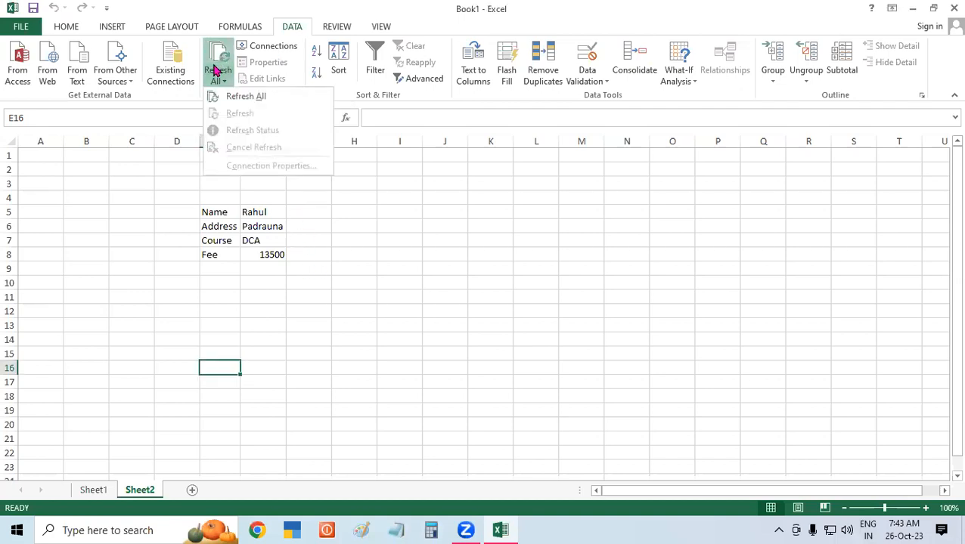
left_click(245, 98)
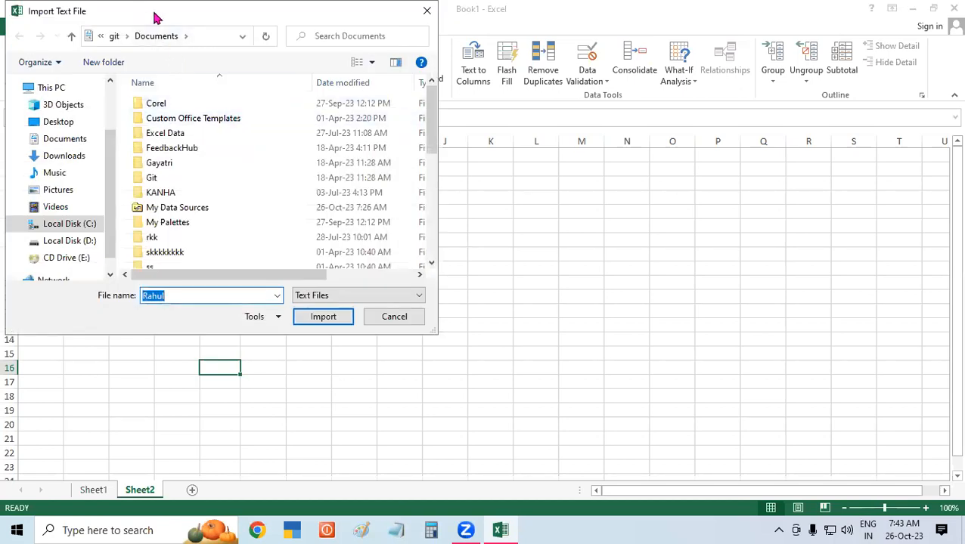
Re-import the updated Rahul text file to bring in the Paid and Due rows.
left_click_drag(155, 17, 528, 20)
left_click(687, 323)
left_click(686, 323)
left_click(687, 322)
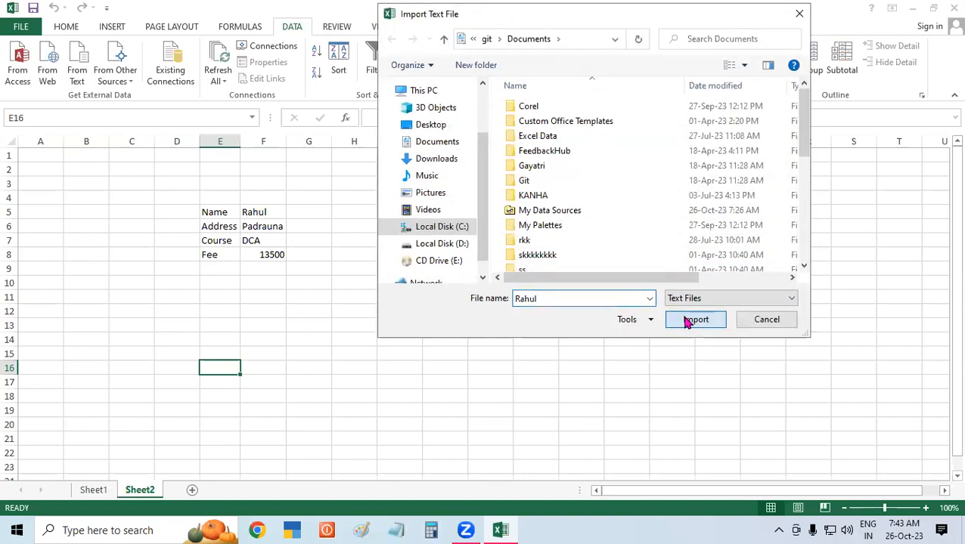
left_click(687, 321)
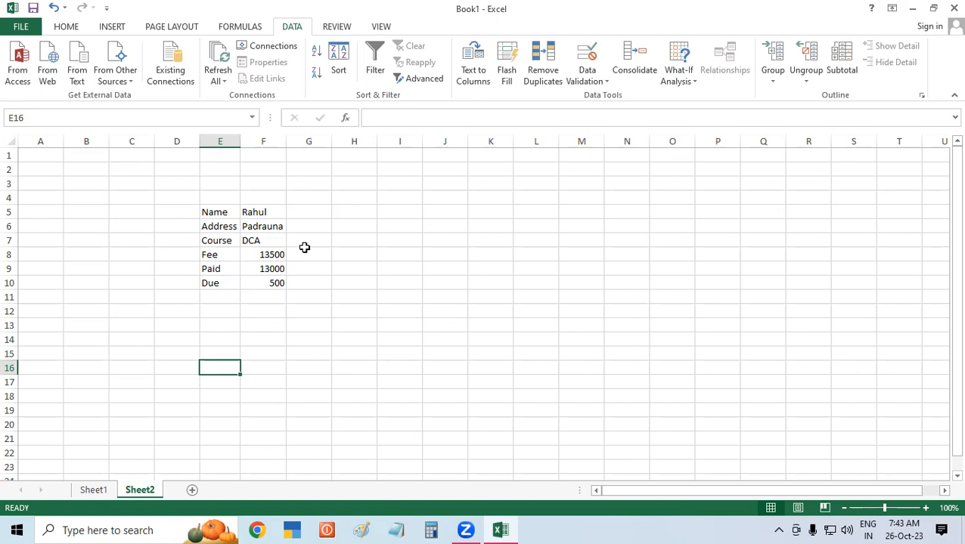
left_click(430, 226)
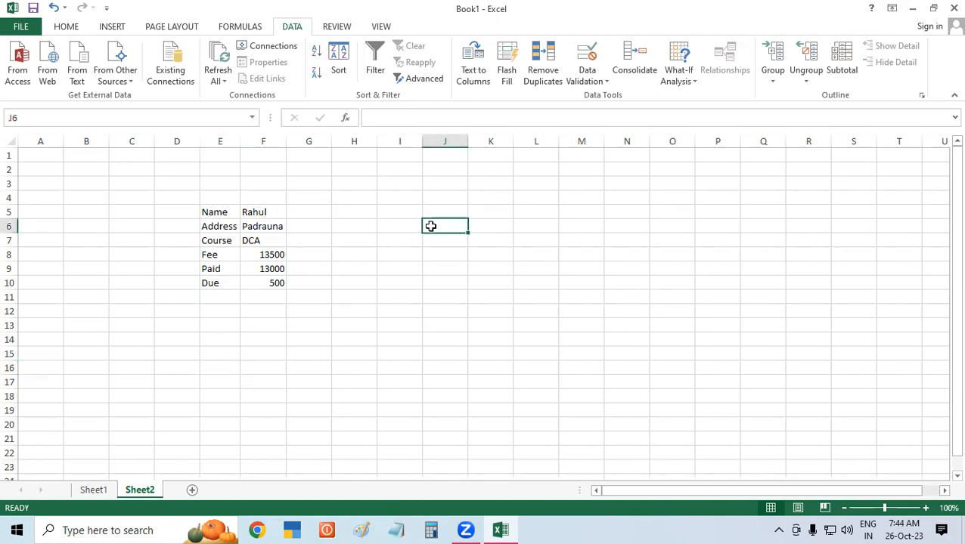
left_click(358, 220)
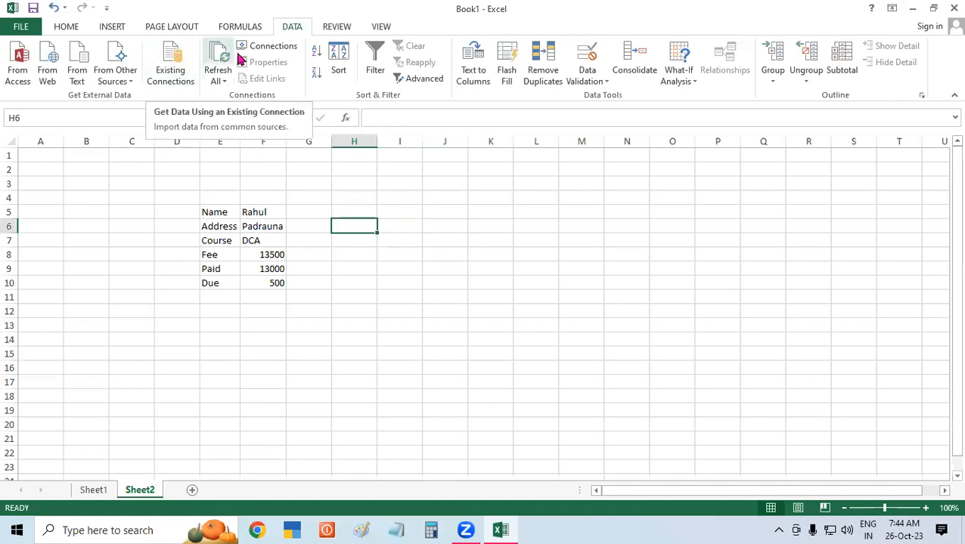
left_click(269, 47)
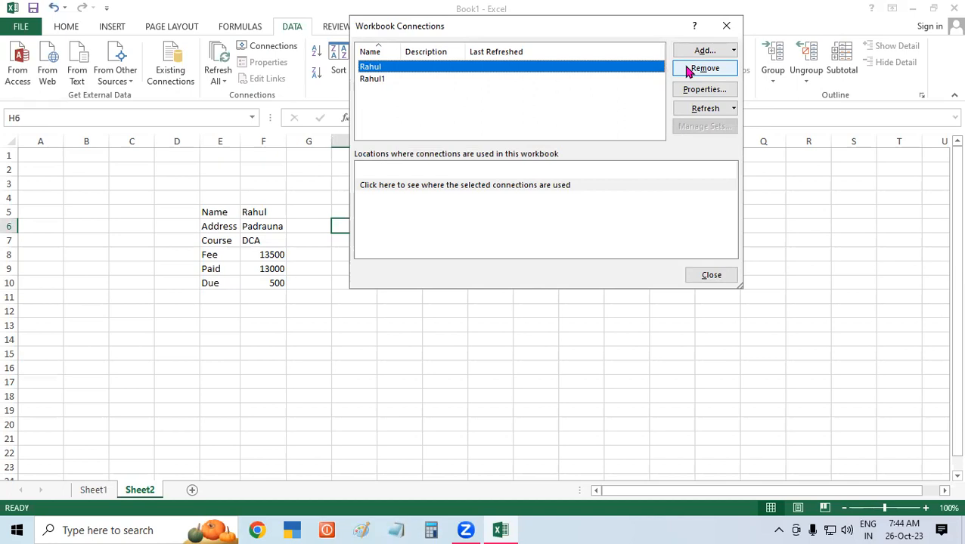
left_click(727, 27)
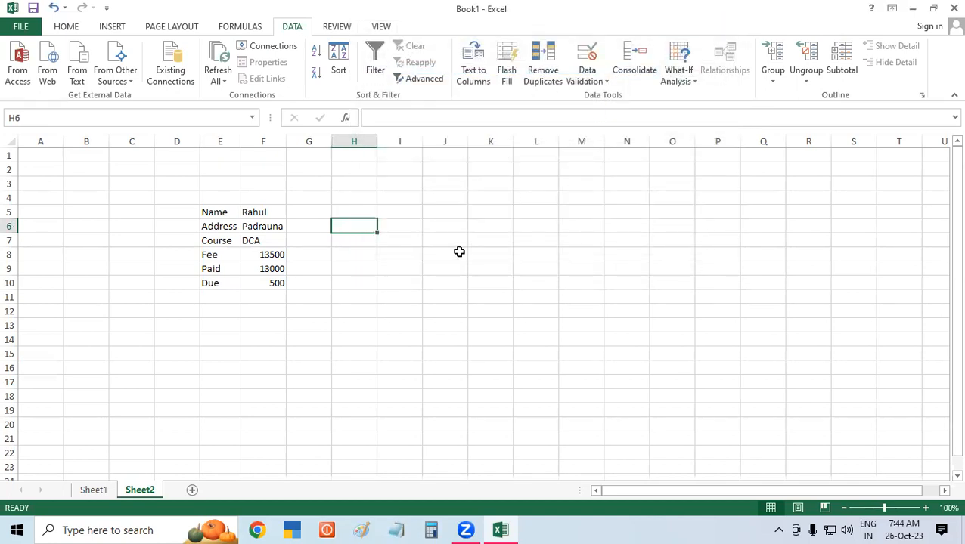
left_click(456, 254)
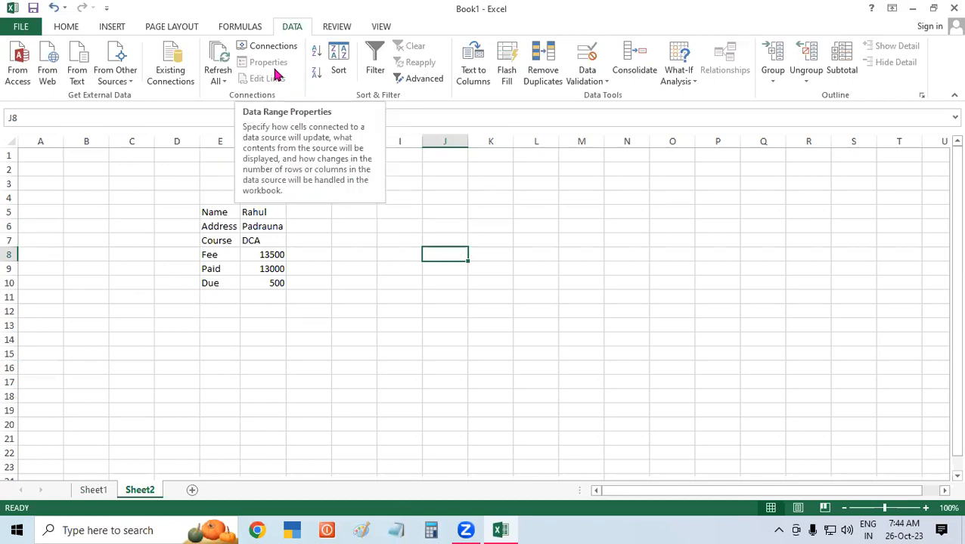
left_click(579, 297)
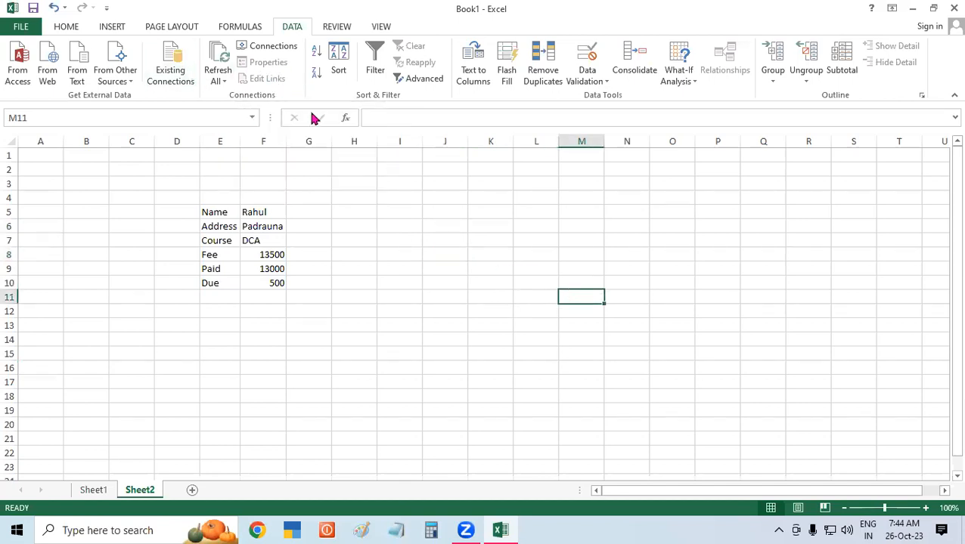
Enter test values rtrt, rtrt, rtrtr, r in M6:M9 and 556, 5454 in N9:N10.
left_click(579, 229)
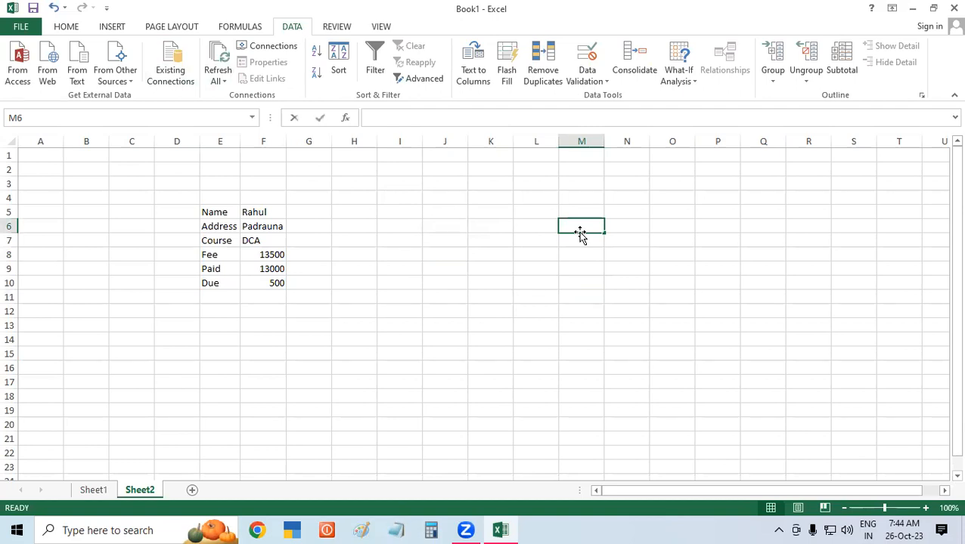
type("rtrt")
key("Return")
type("rtrt")
key("Return")
type("rtrtr")
key("Return")
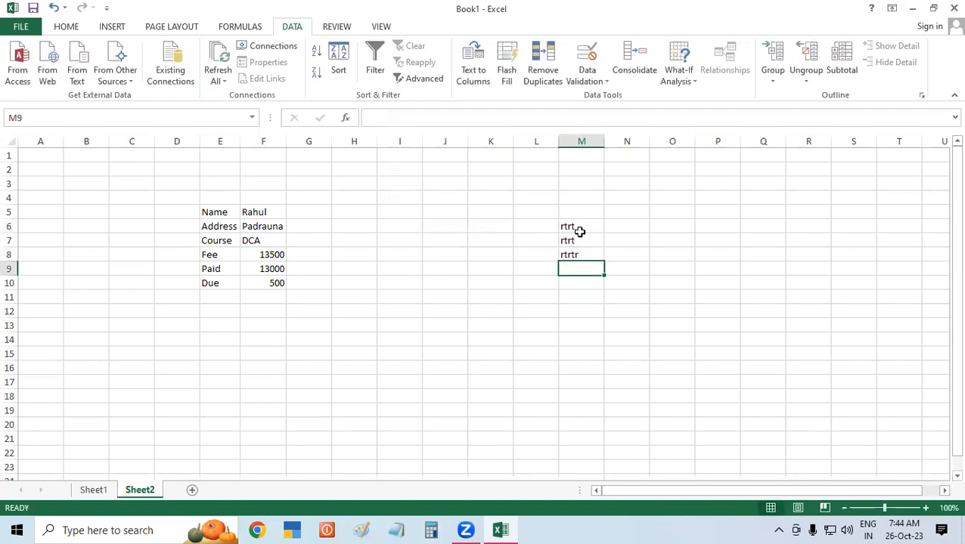
type("r")
key("Tab")
type("556")
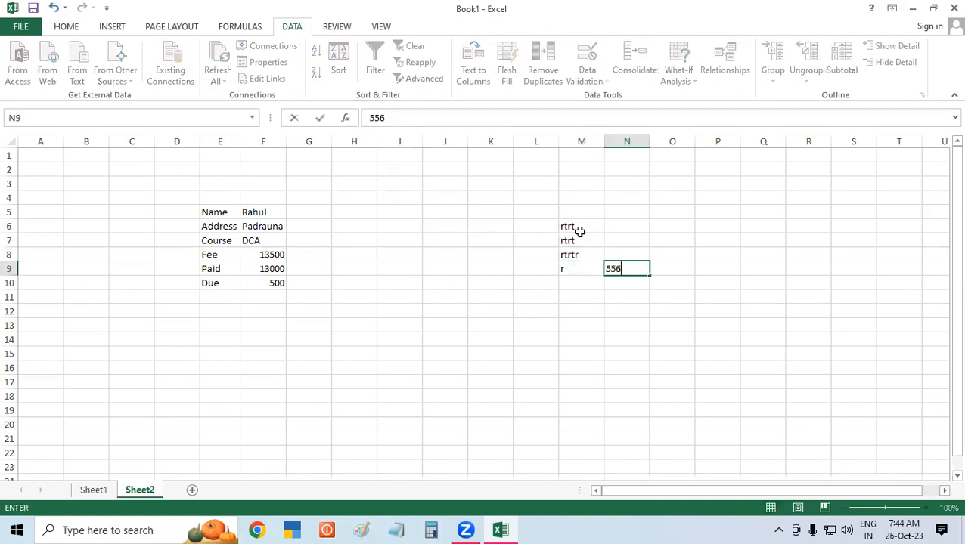
key("Return")
type("5454")
key("Return")
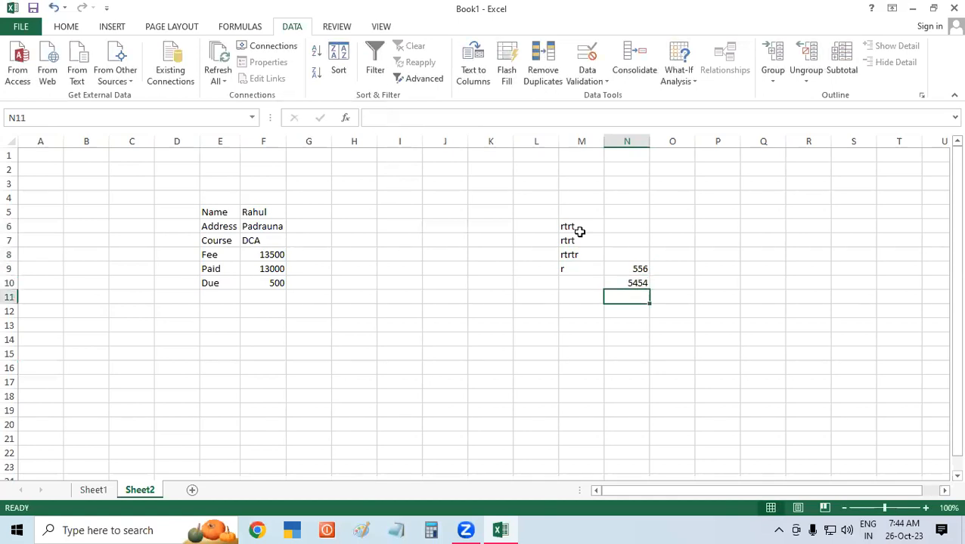
Select cells M6, E6, F13, N9 and F10 to check the entries.
left_click(577, 227)
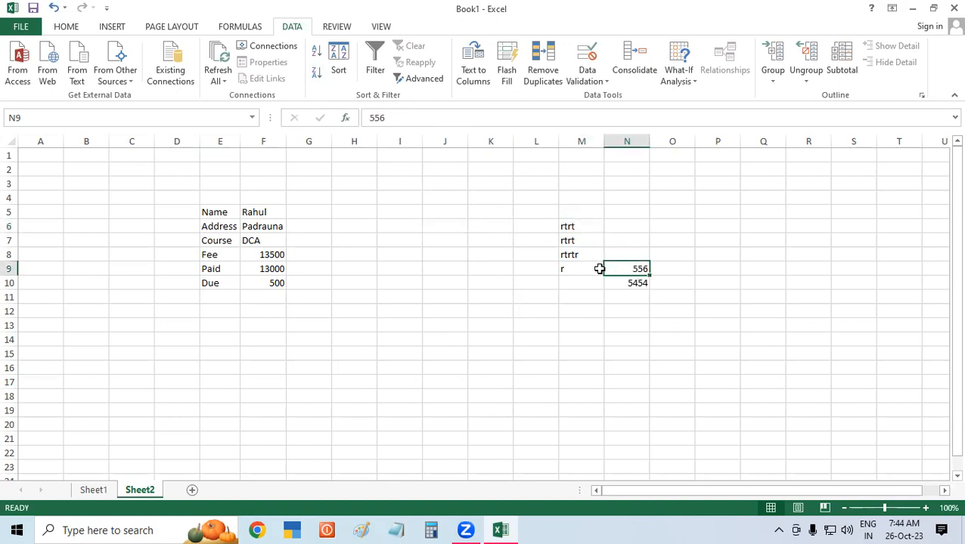
left_click(222, 224)
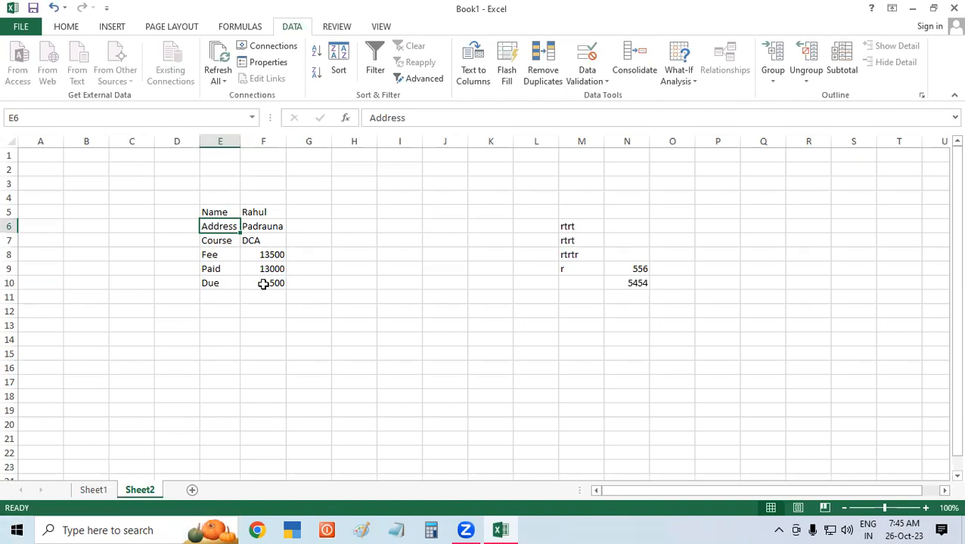
left_click(280, 331)
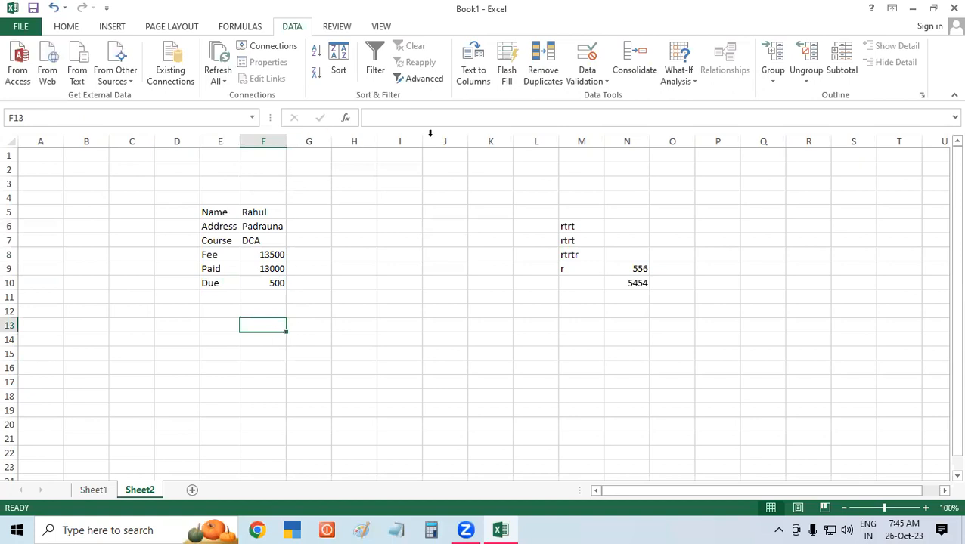
left_click(639, 266)
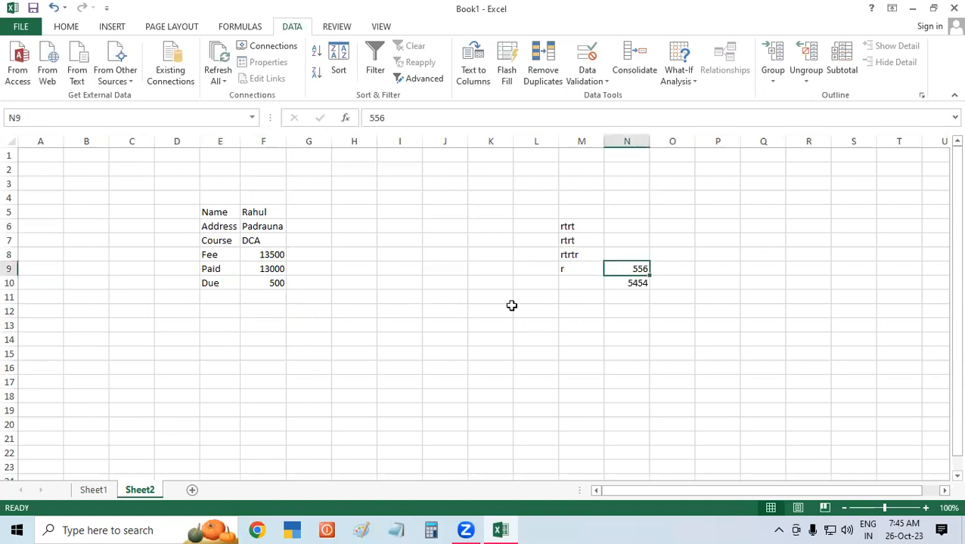
left_click(264, 278)
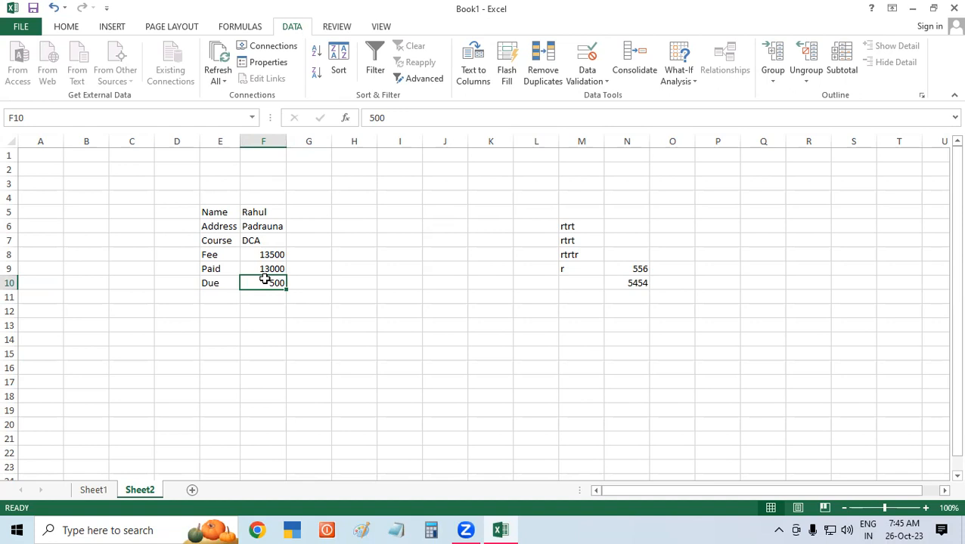
left_click(282, 62)
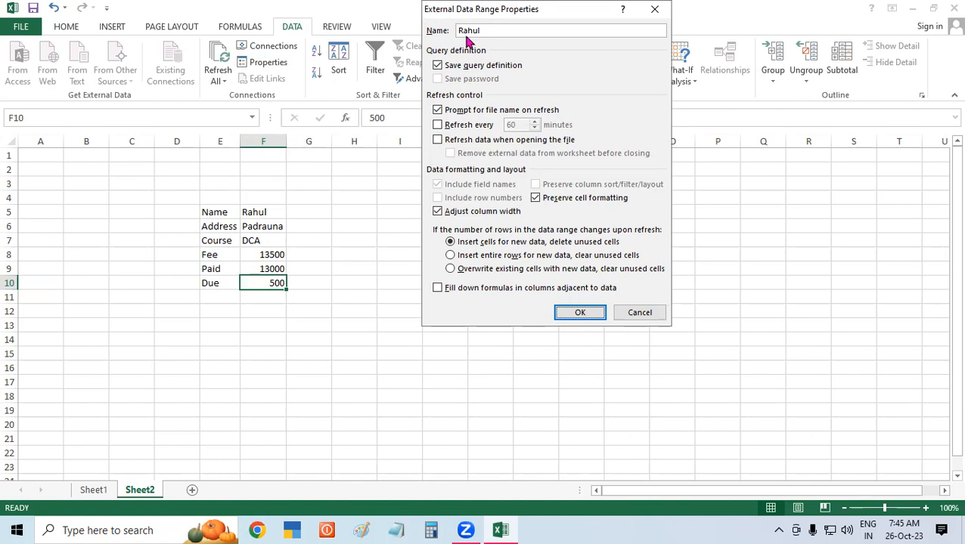
left_click(437, 126)
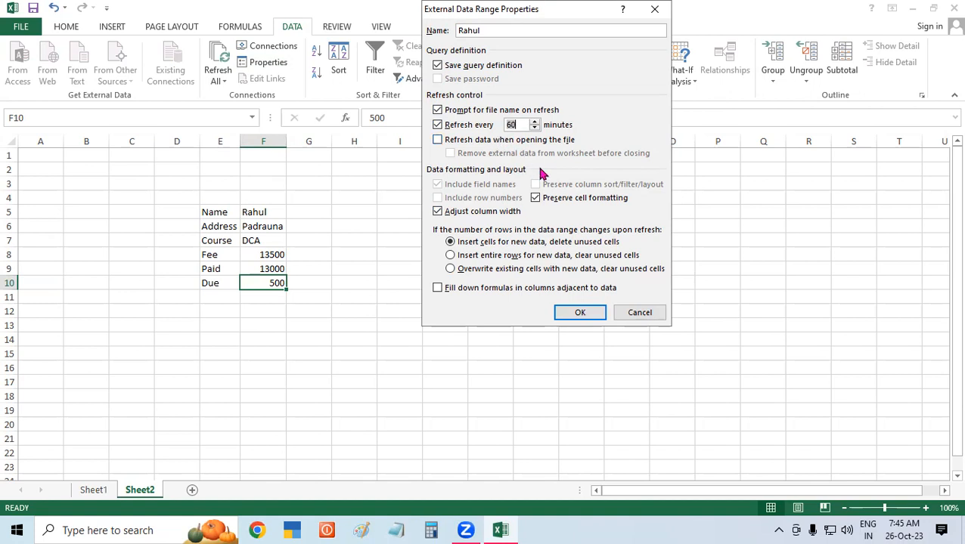
left_click(655, 316)
left_click(439, 294)
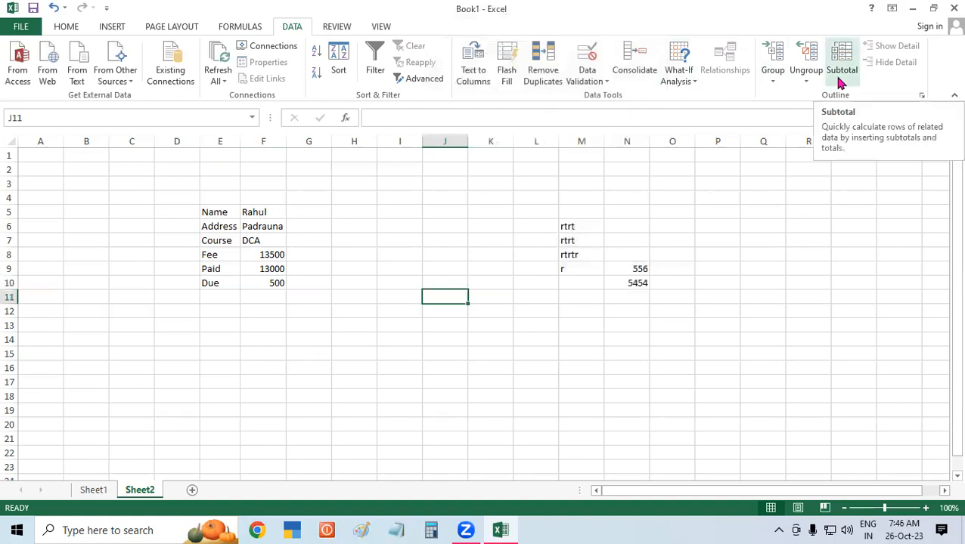
Select cells P4 through M10, show the View tab, and press Ctrl+N to leave the workbook.
left_click(738, 201)
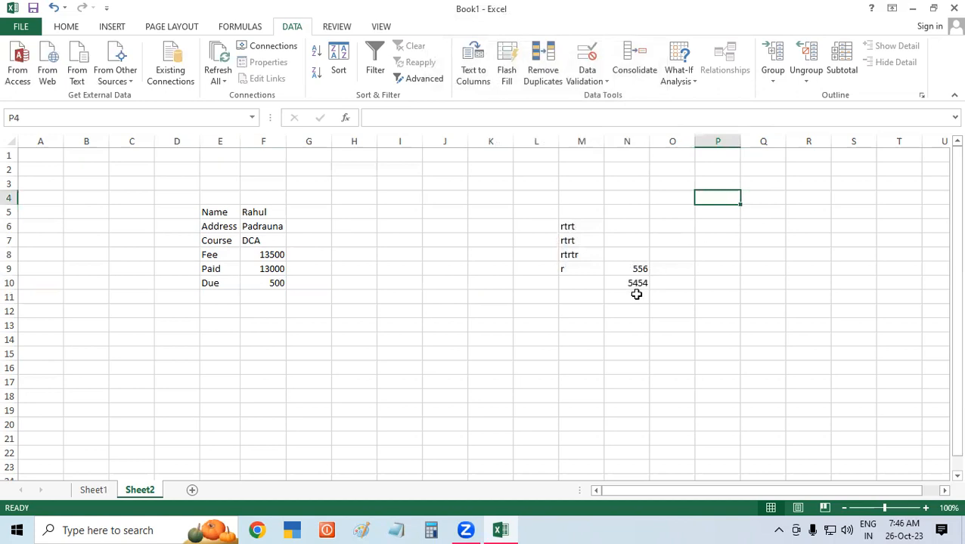
left_click(606, 325)
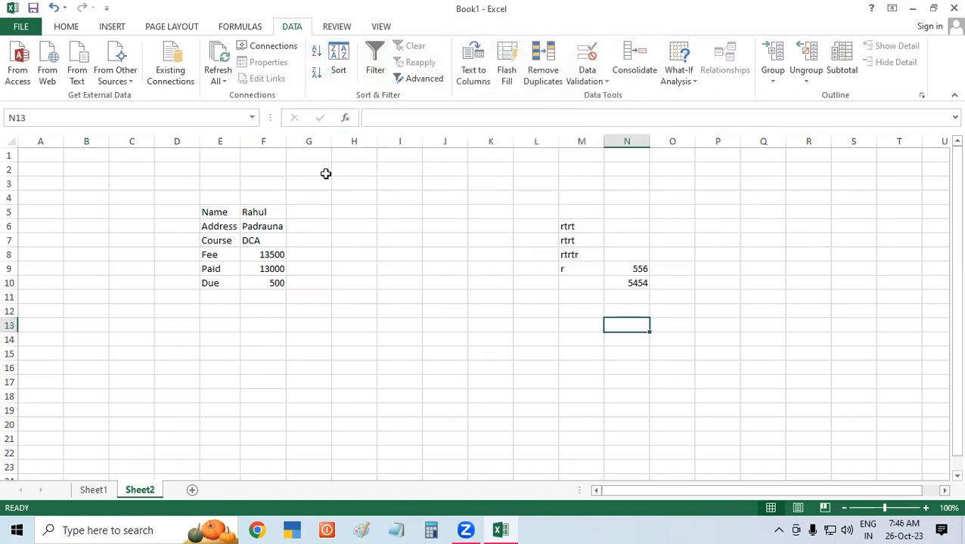
left_click(328, 239)
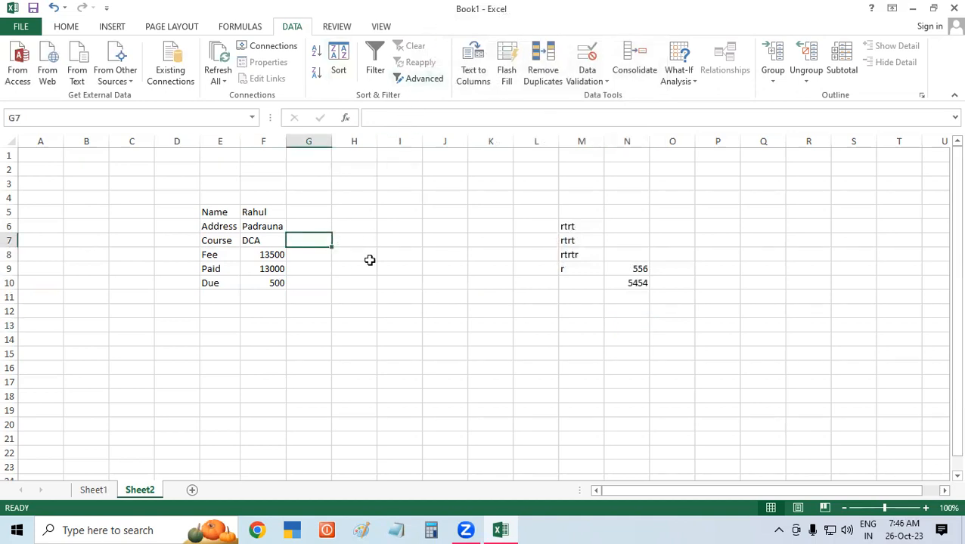
left_click(403, 266)
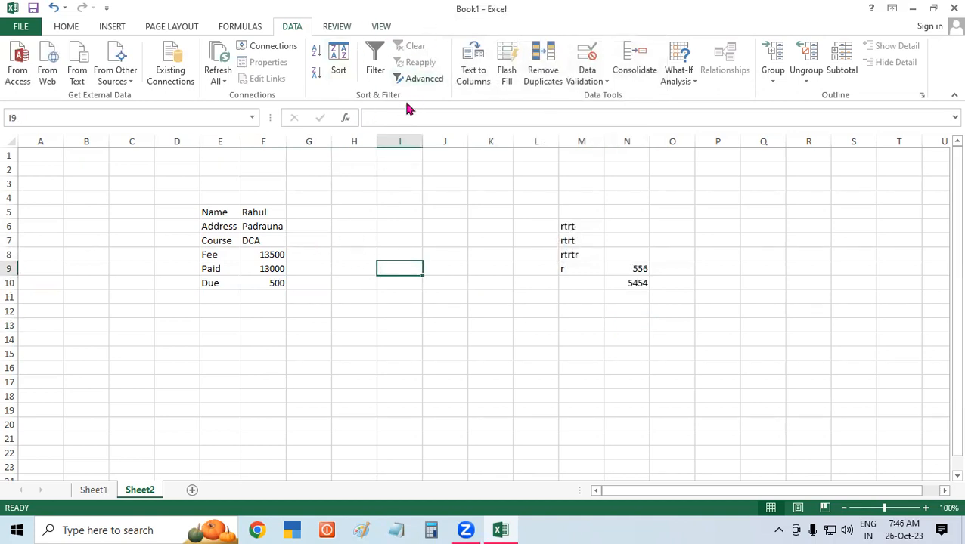
left_click(352, 292)
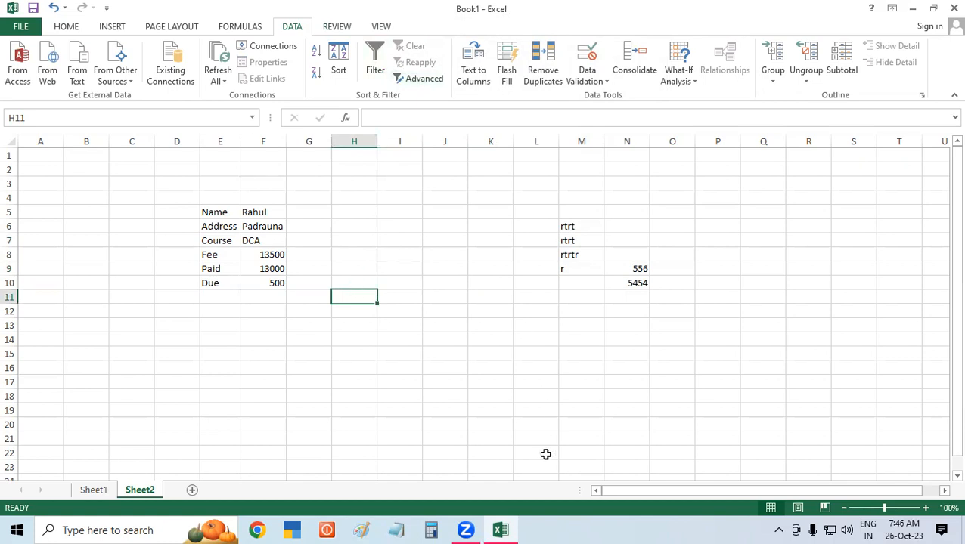
left_click(378, 28)
left_click(566, 283)
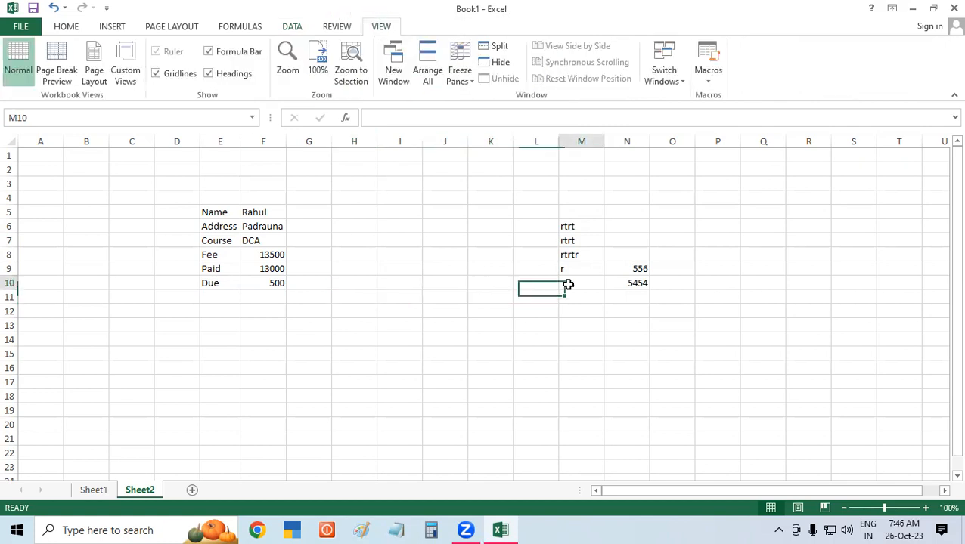
key("ctrl+n")
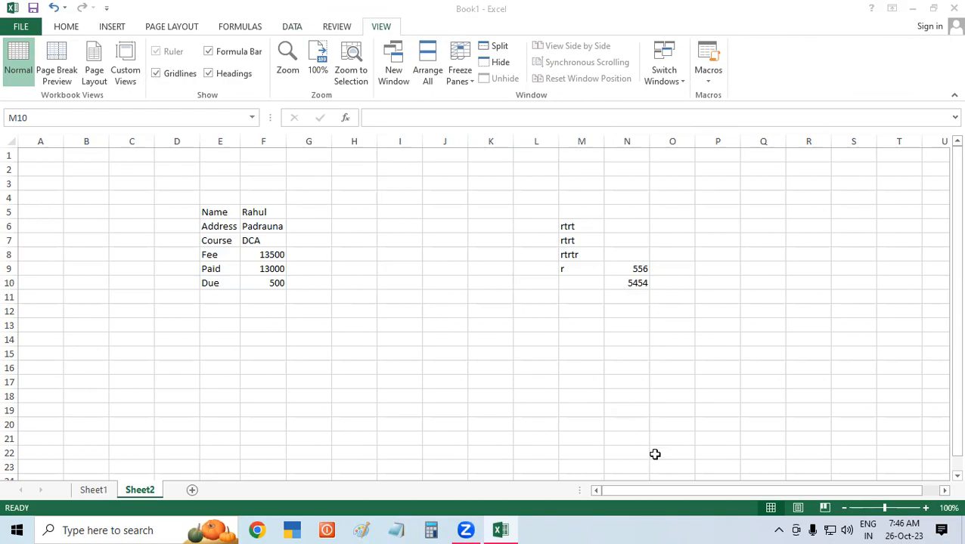